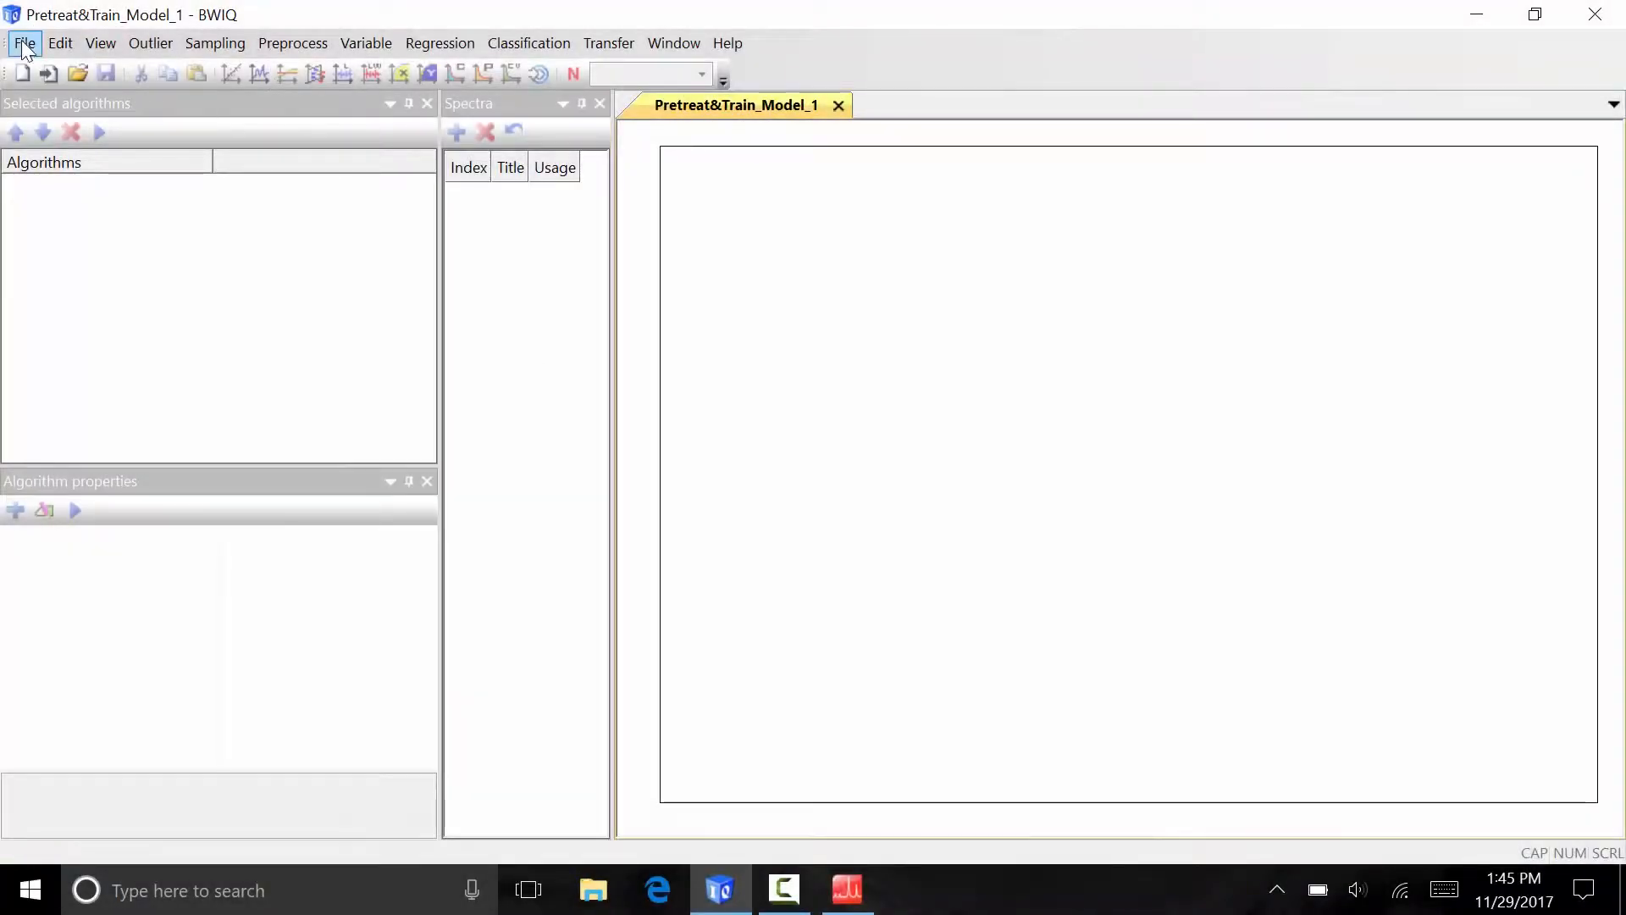
Import all SPC spectra files from the Classification model files_NanoRam folder
click(25, 45)
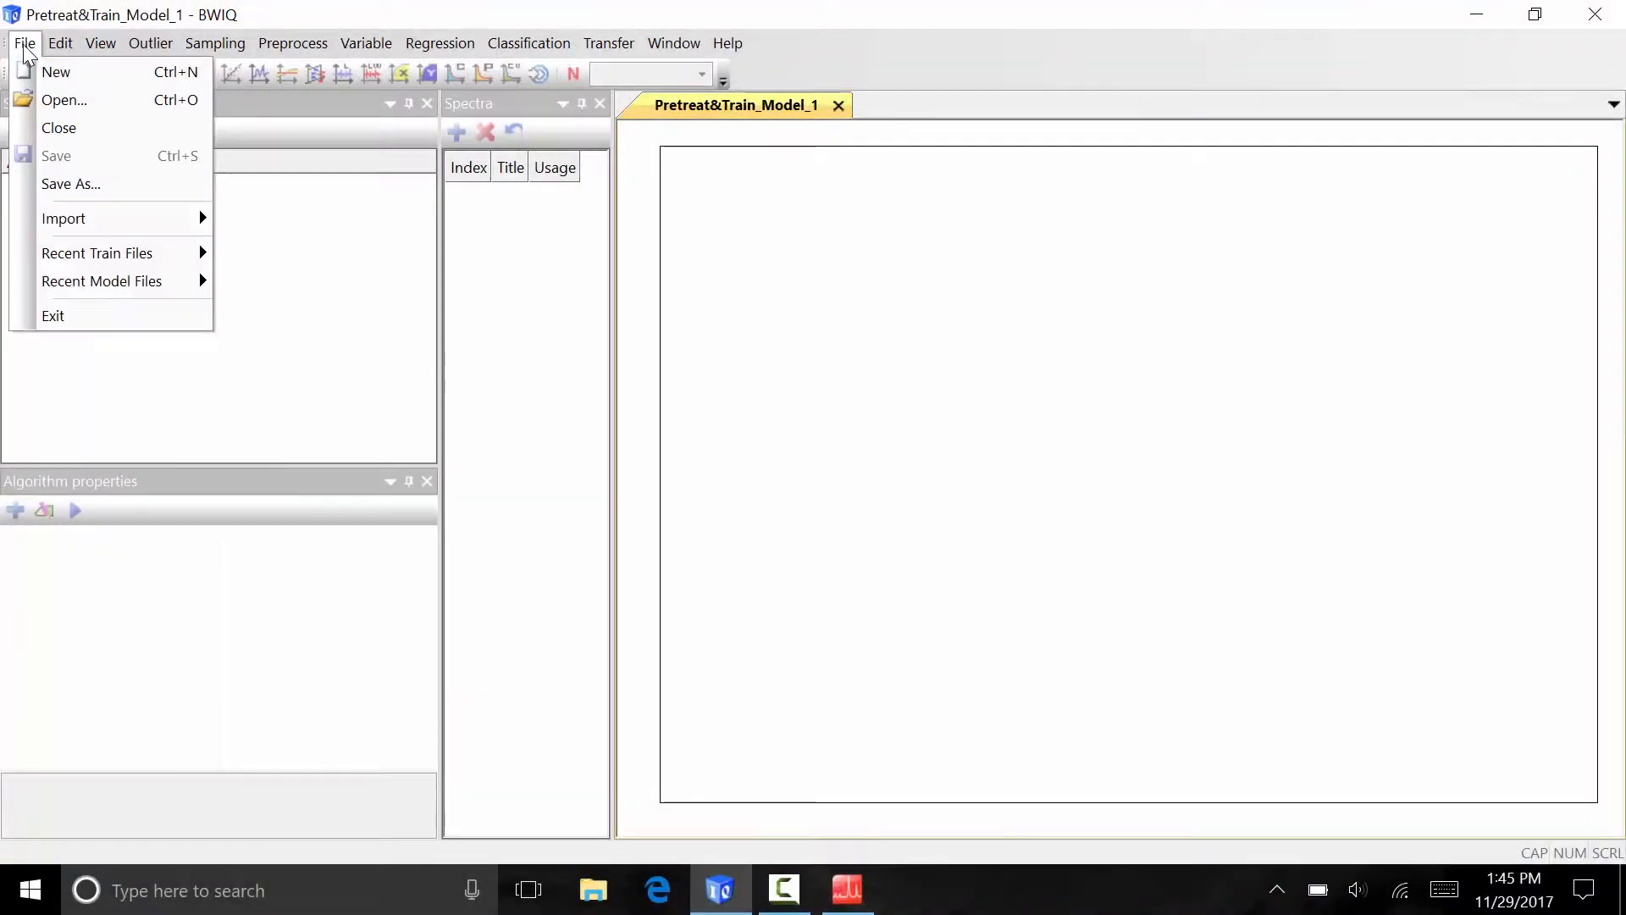
mouse_move(64, 222)
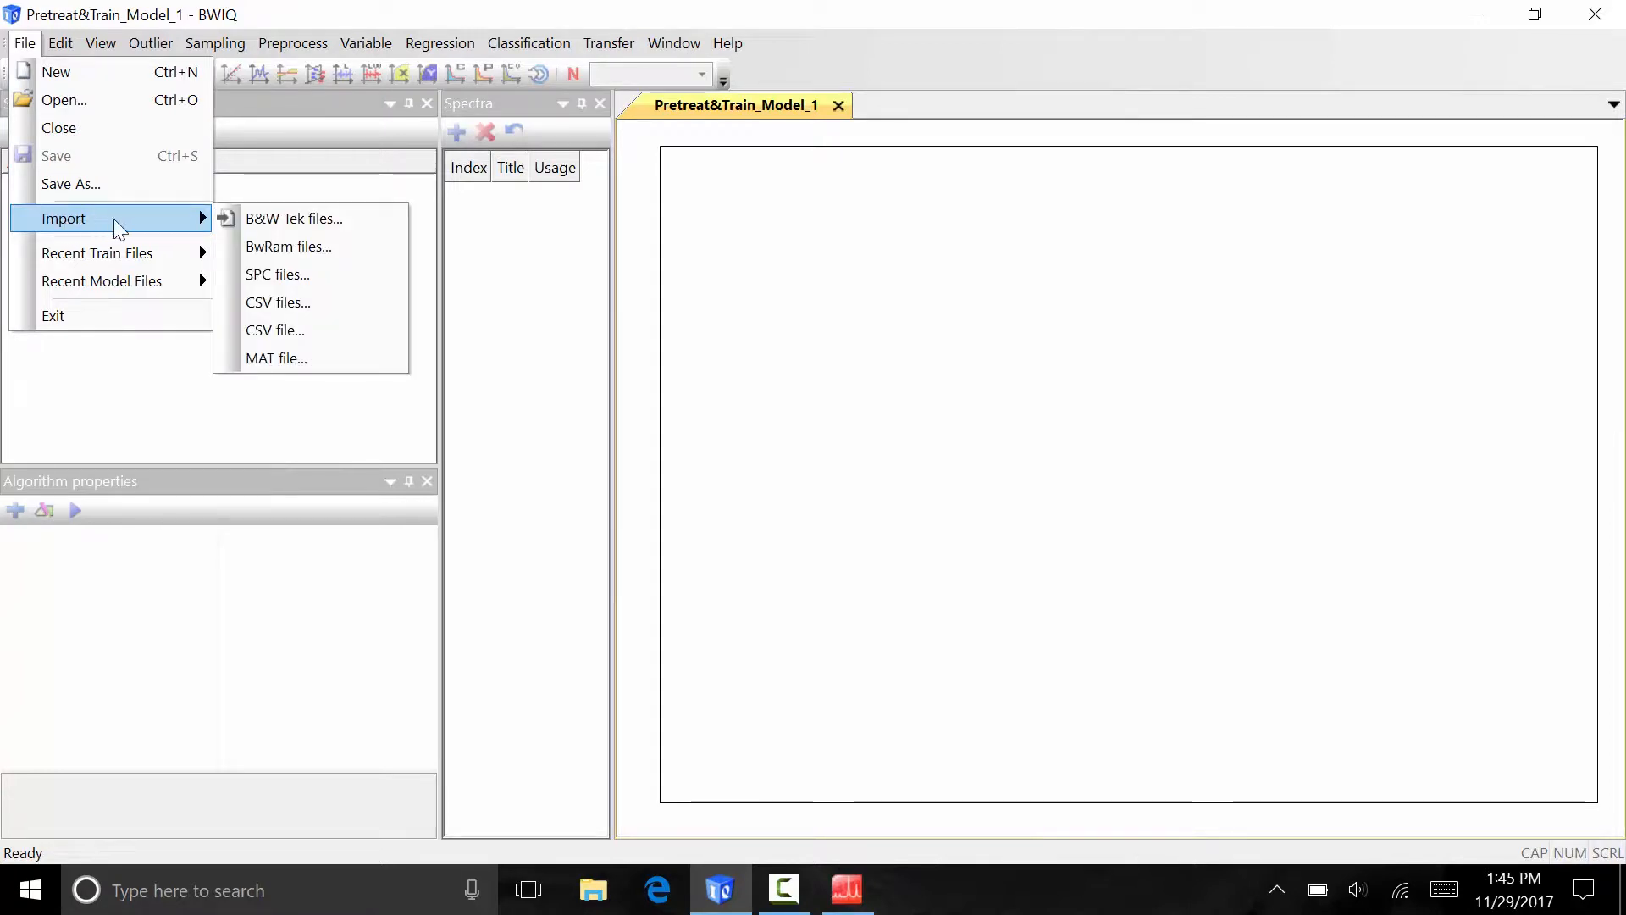
click(270, 274)
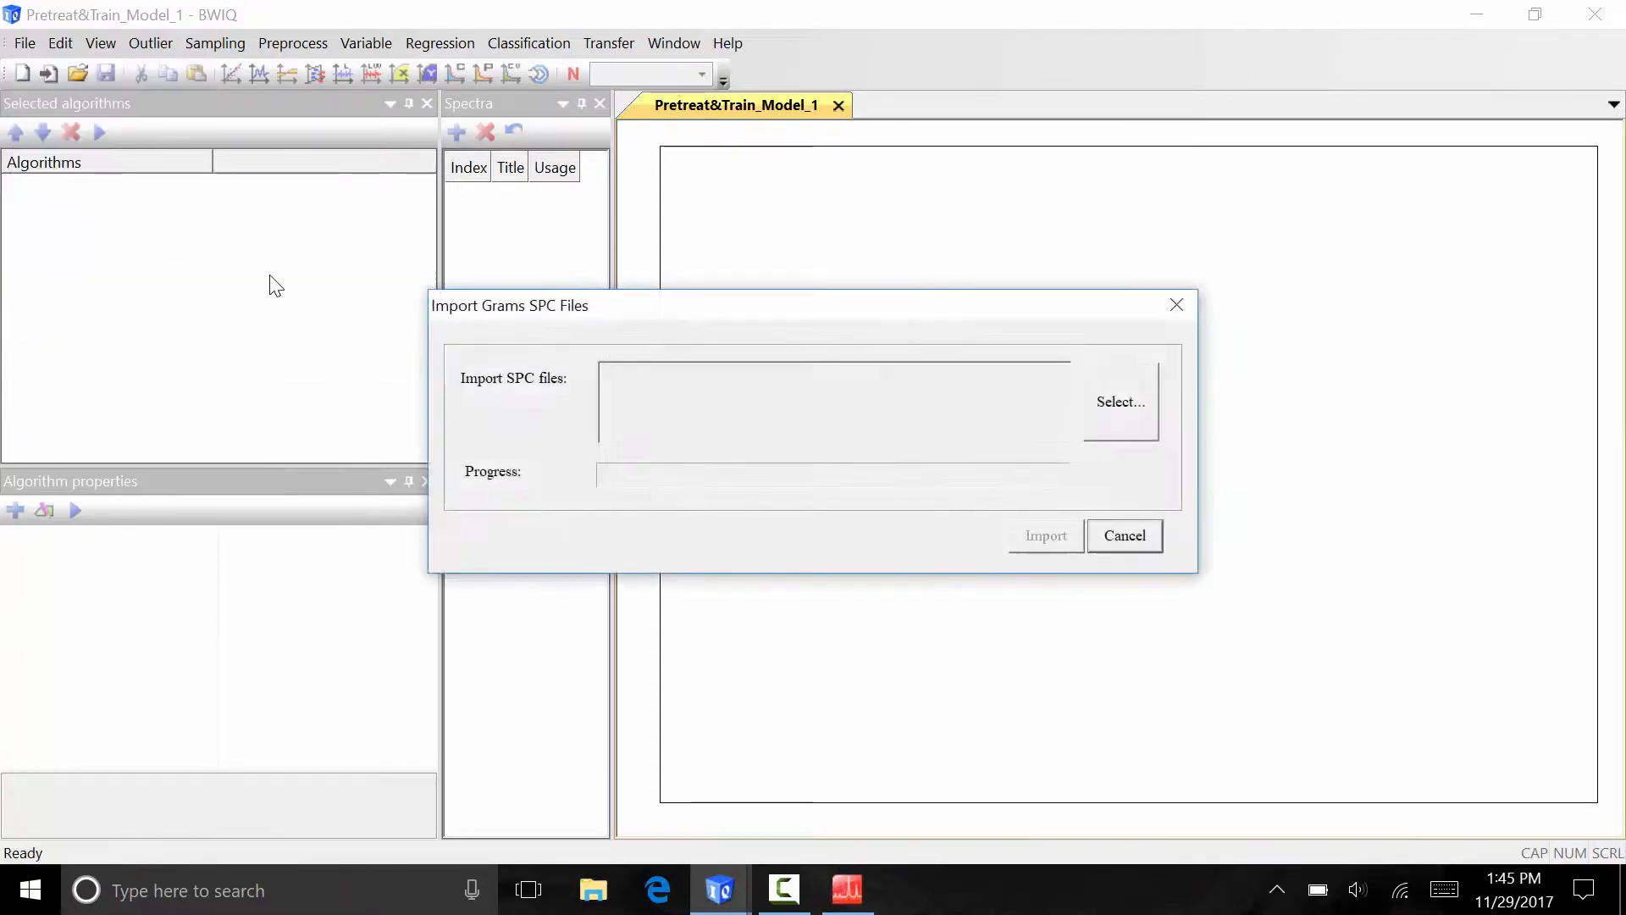
click(1133, 413)
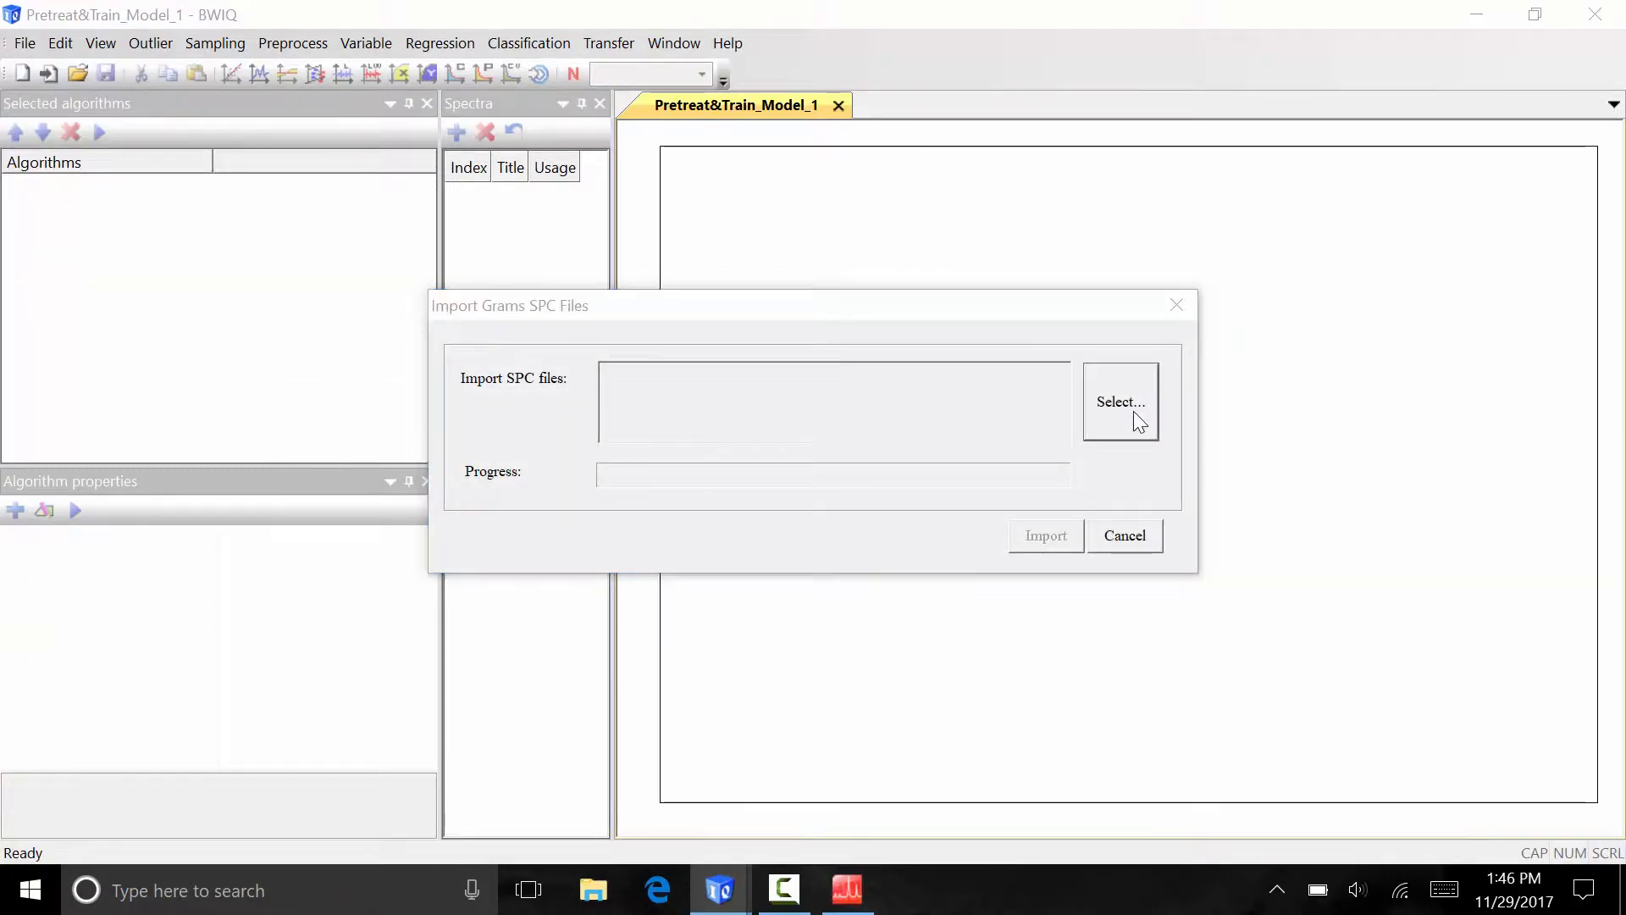
click(737, 335)
key(ctrl+a)
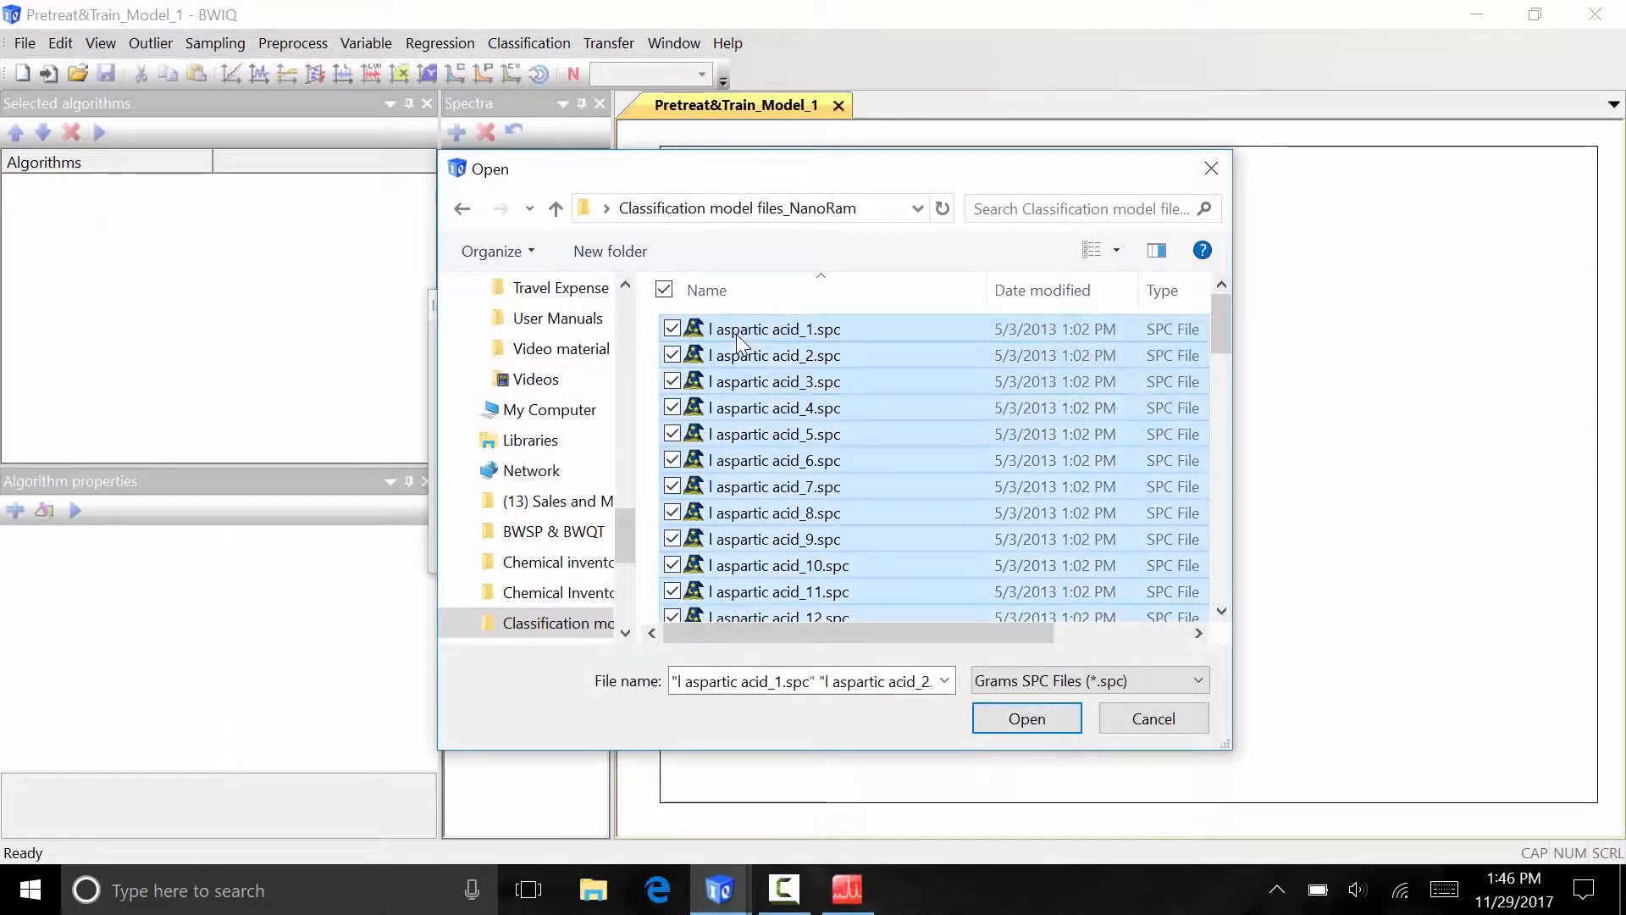
click(1028, 720)
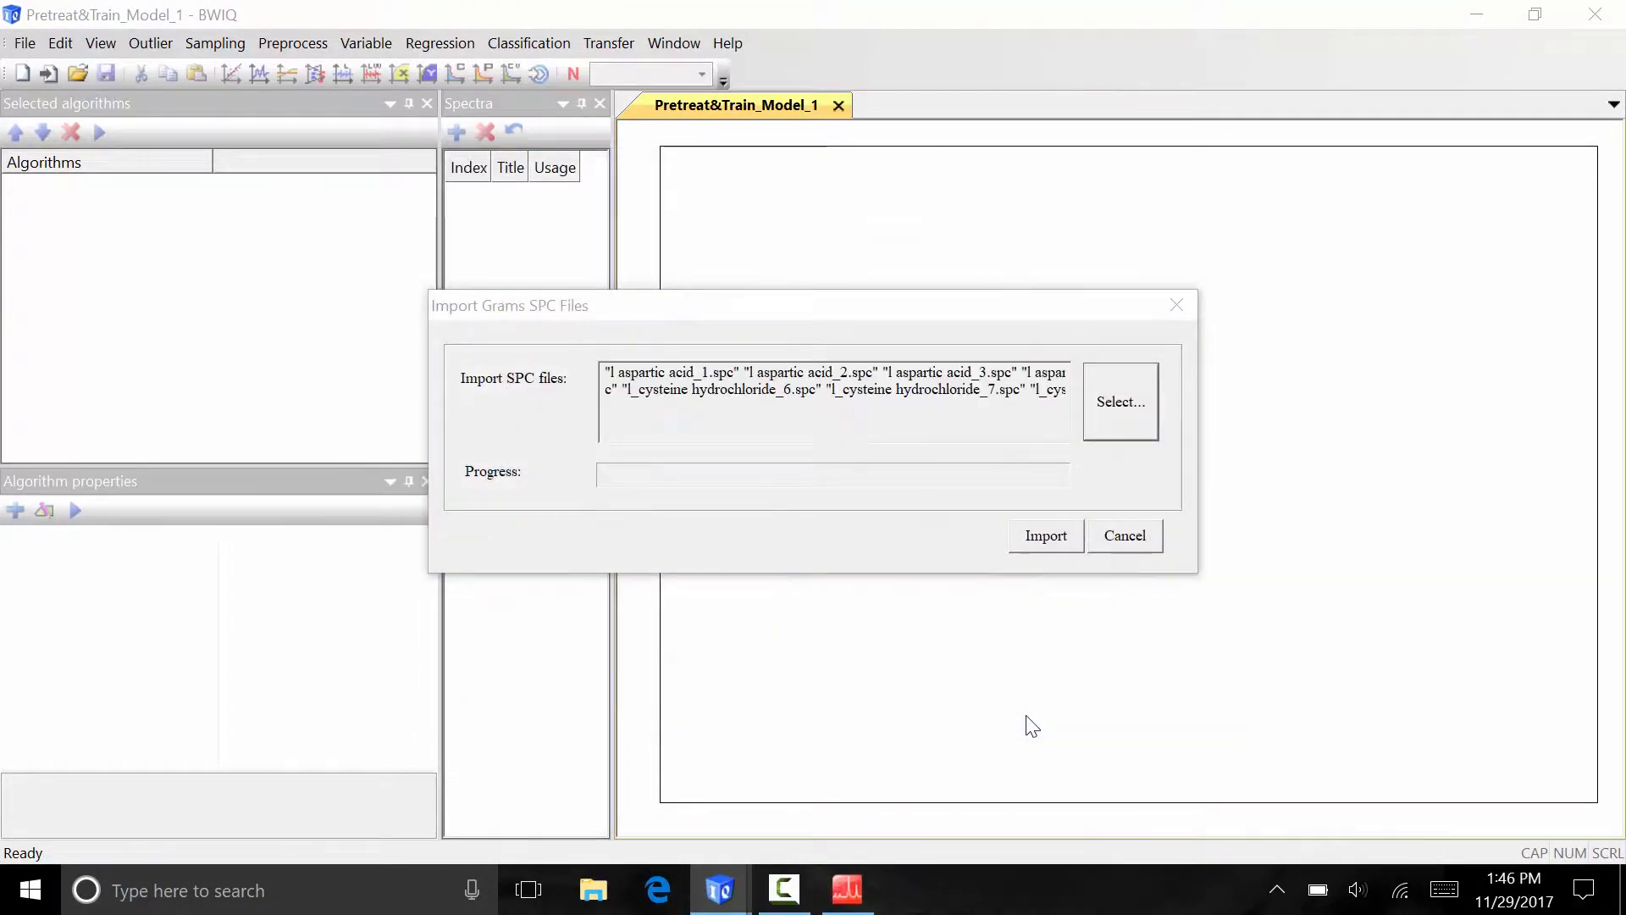
click(1039, 540)
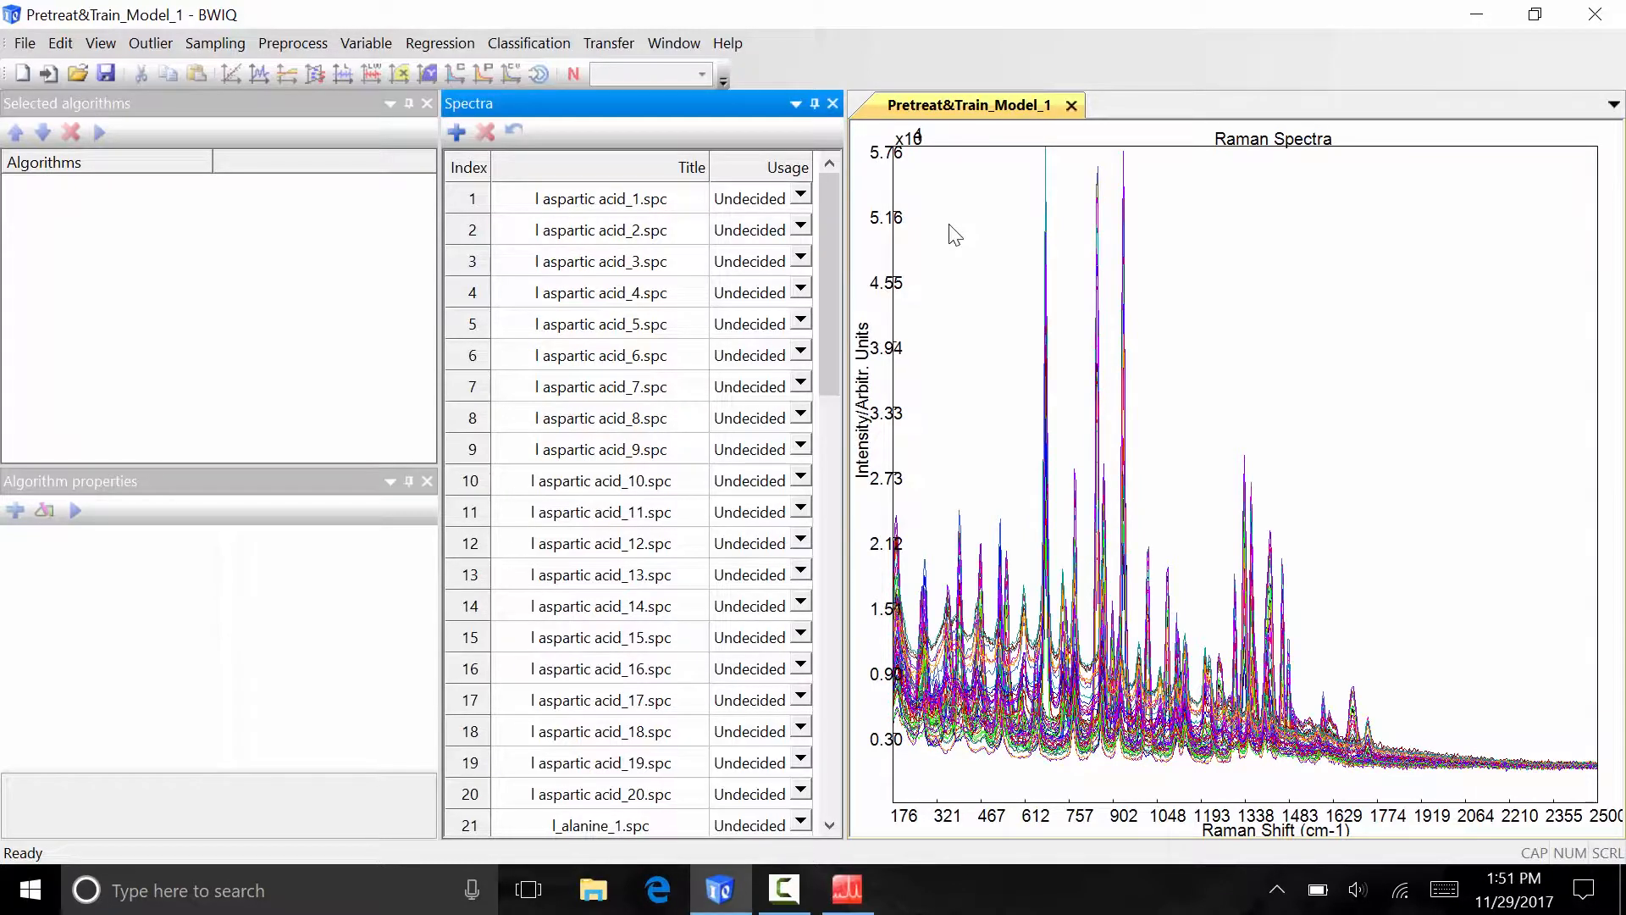
Add a Y values column to the spectra table and rename it Class
click(452, 136)
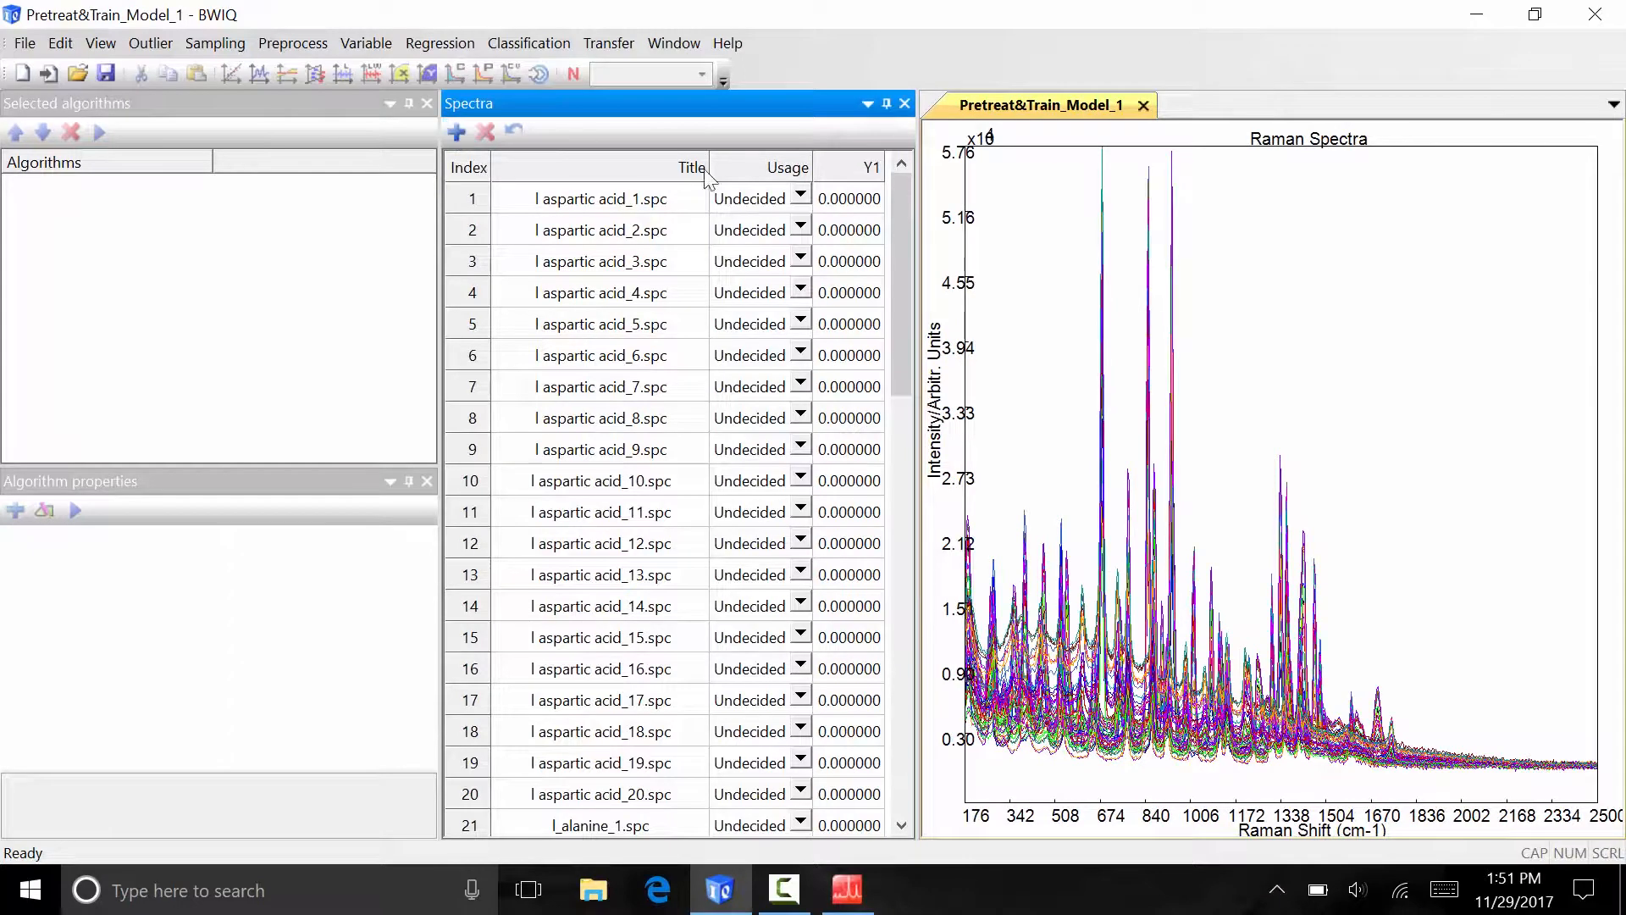
right_click(841, 171)
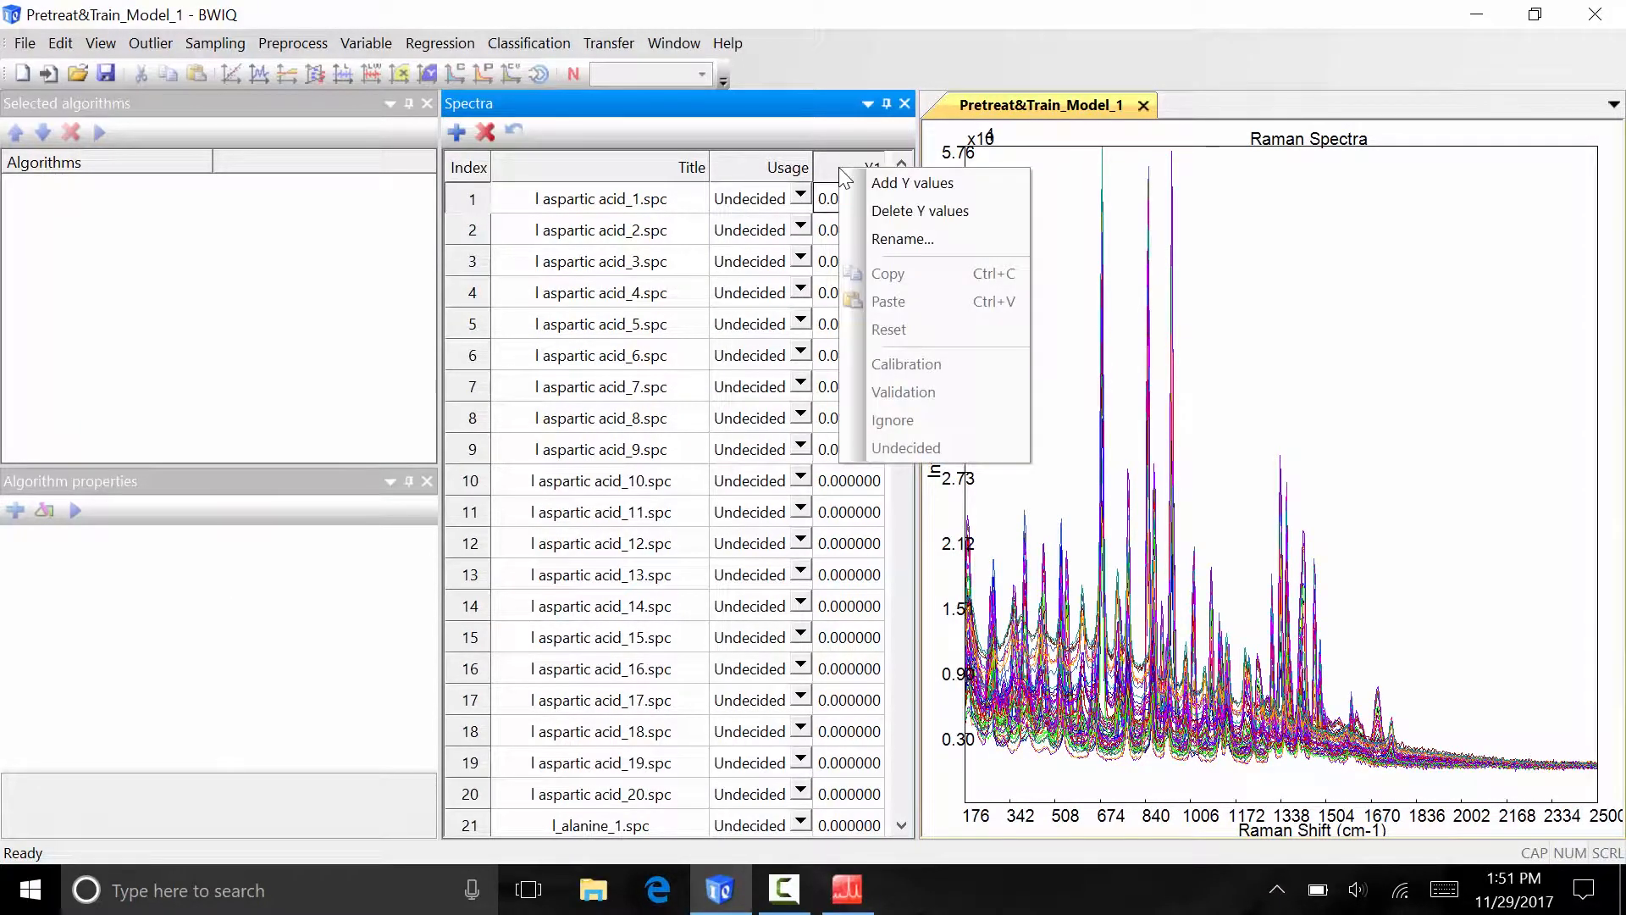
click(868, 236)
text(C)
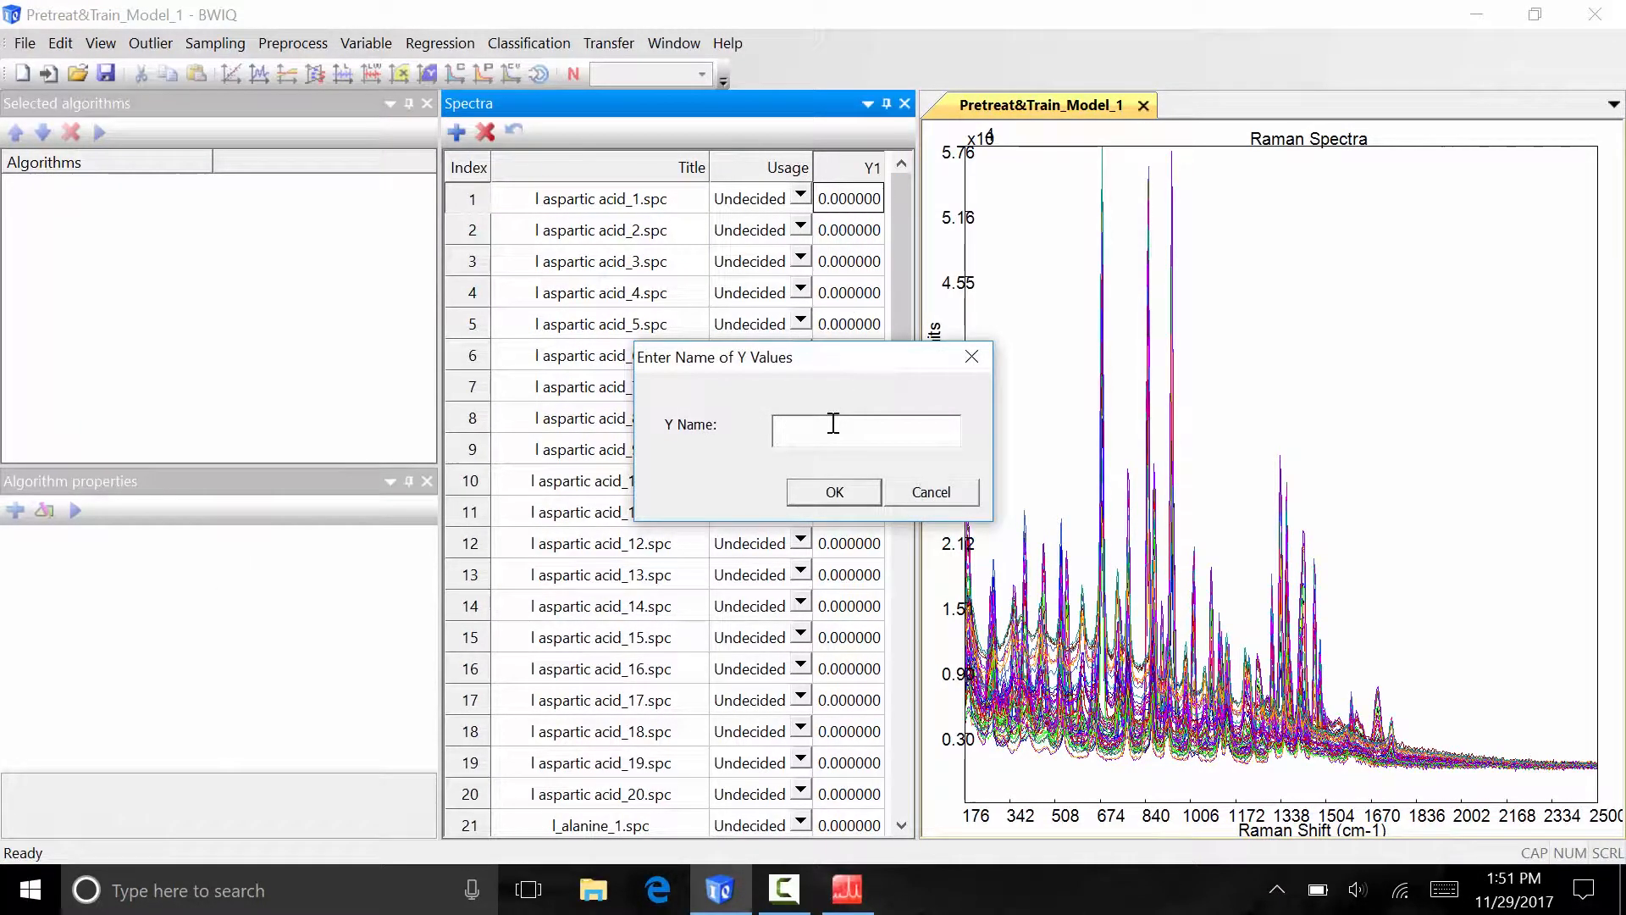
text(lass)
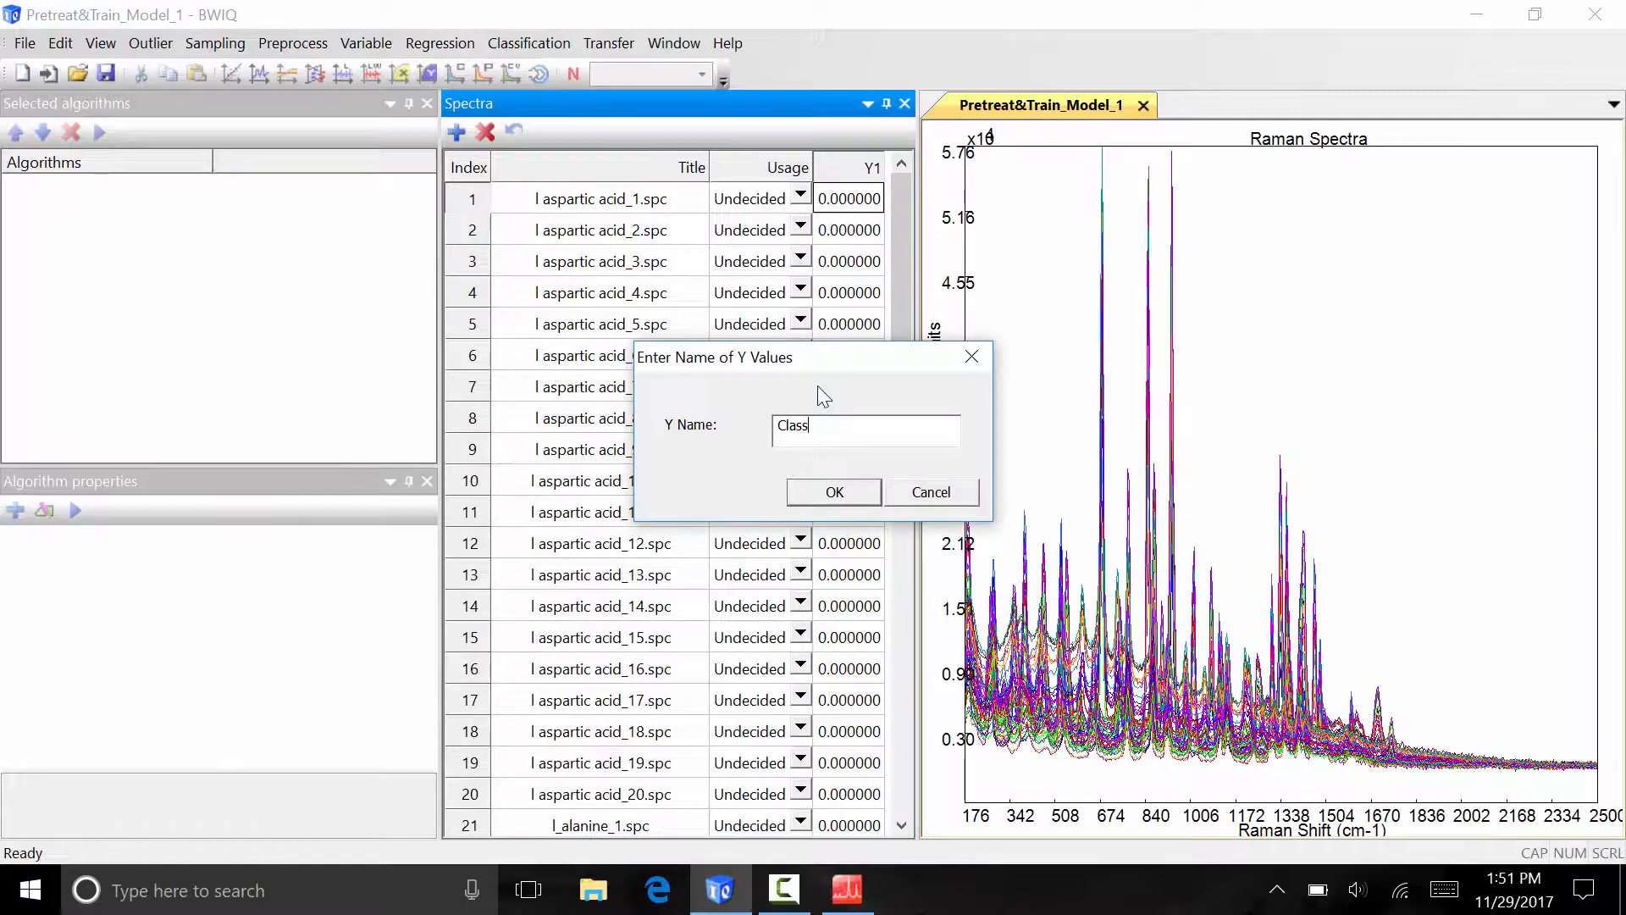
click(836, 493)
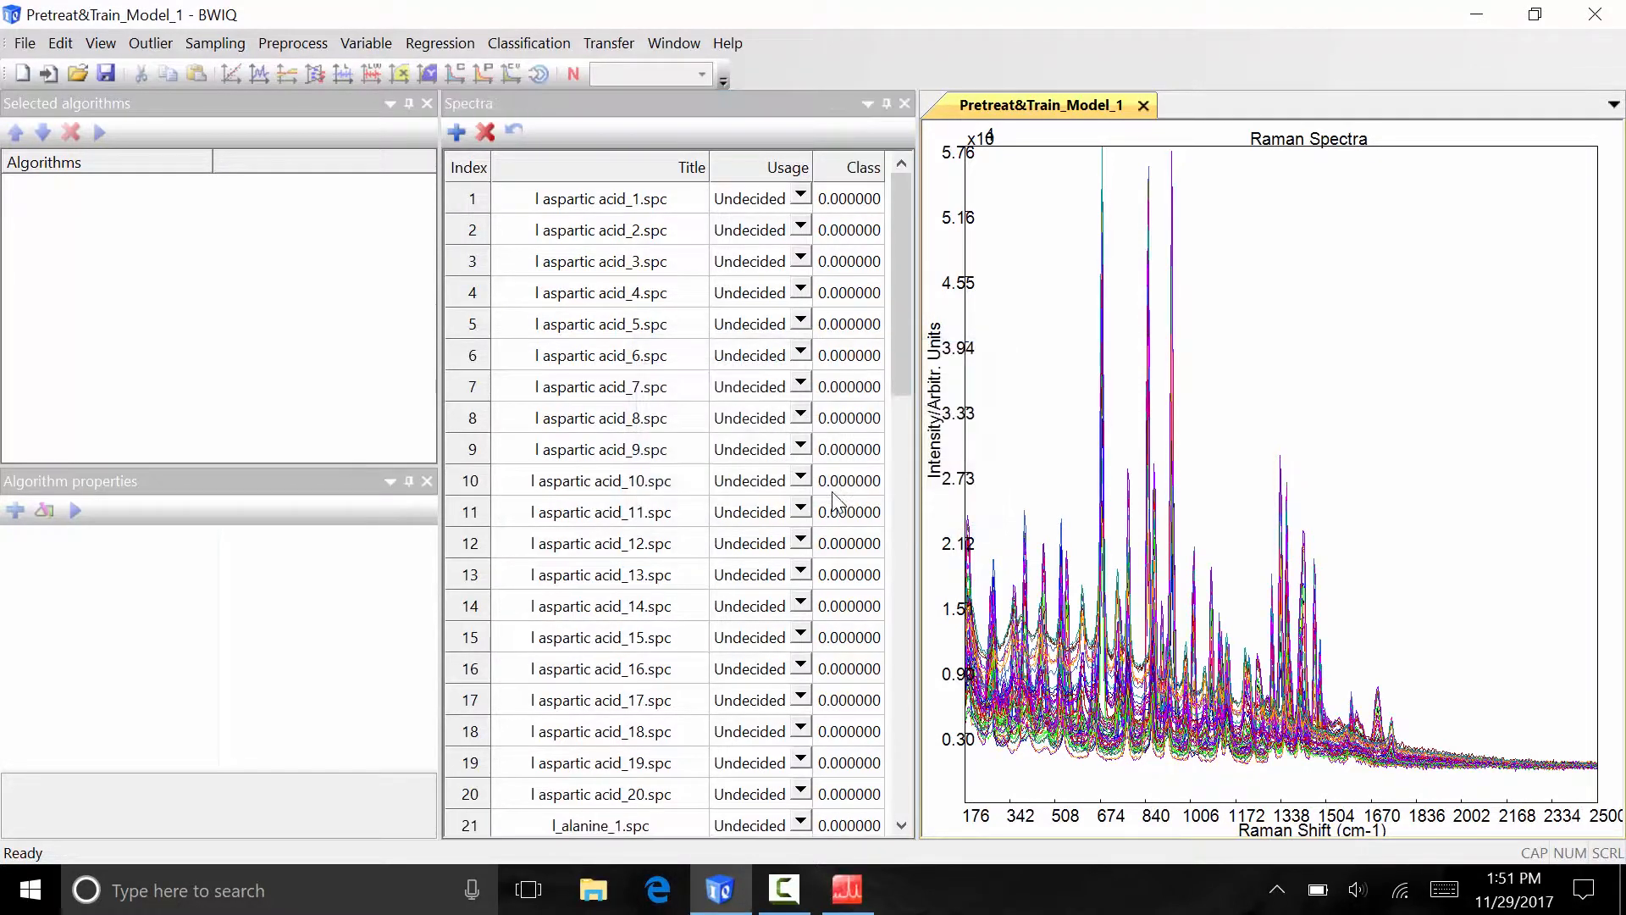
Assign class value 1 to the l aspartic acid spectra
double_click(852, 198)
text(1)
double_click(850, 230)
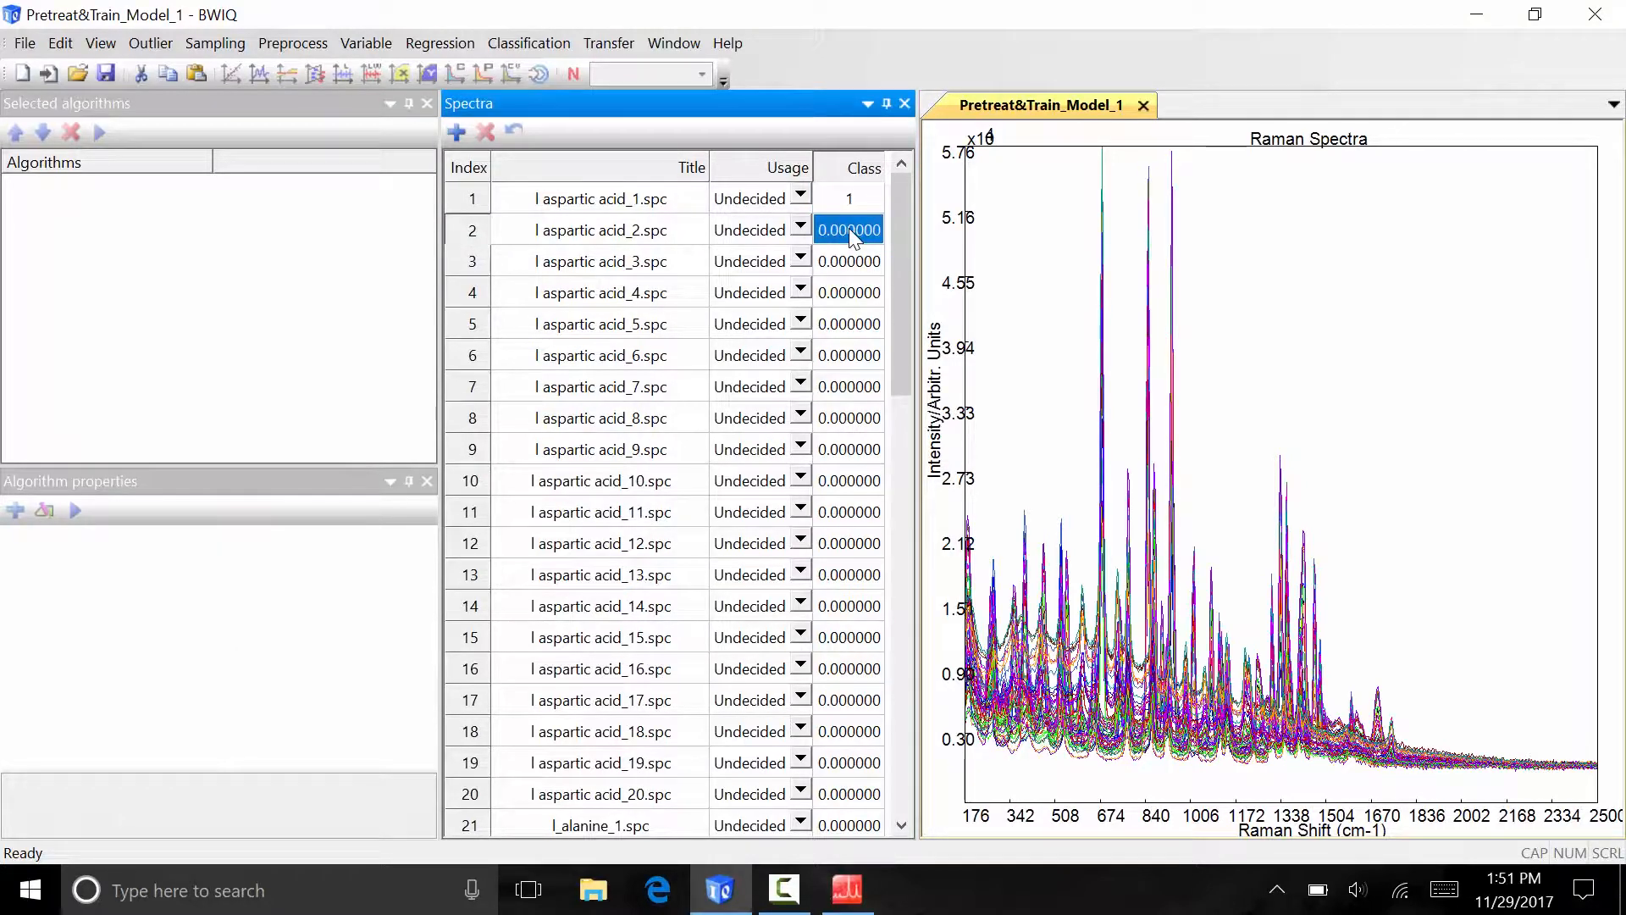
text(1)
click(850, 254)
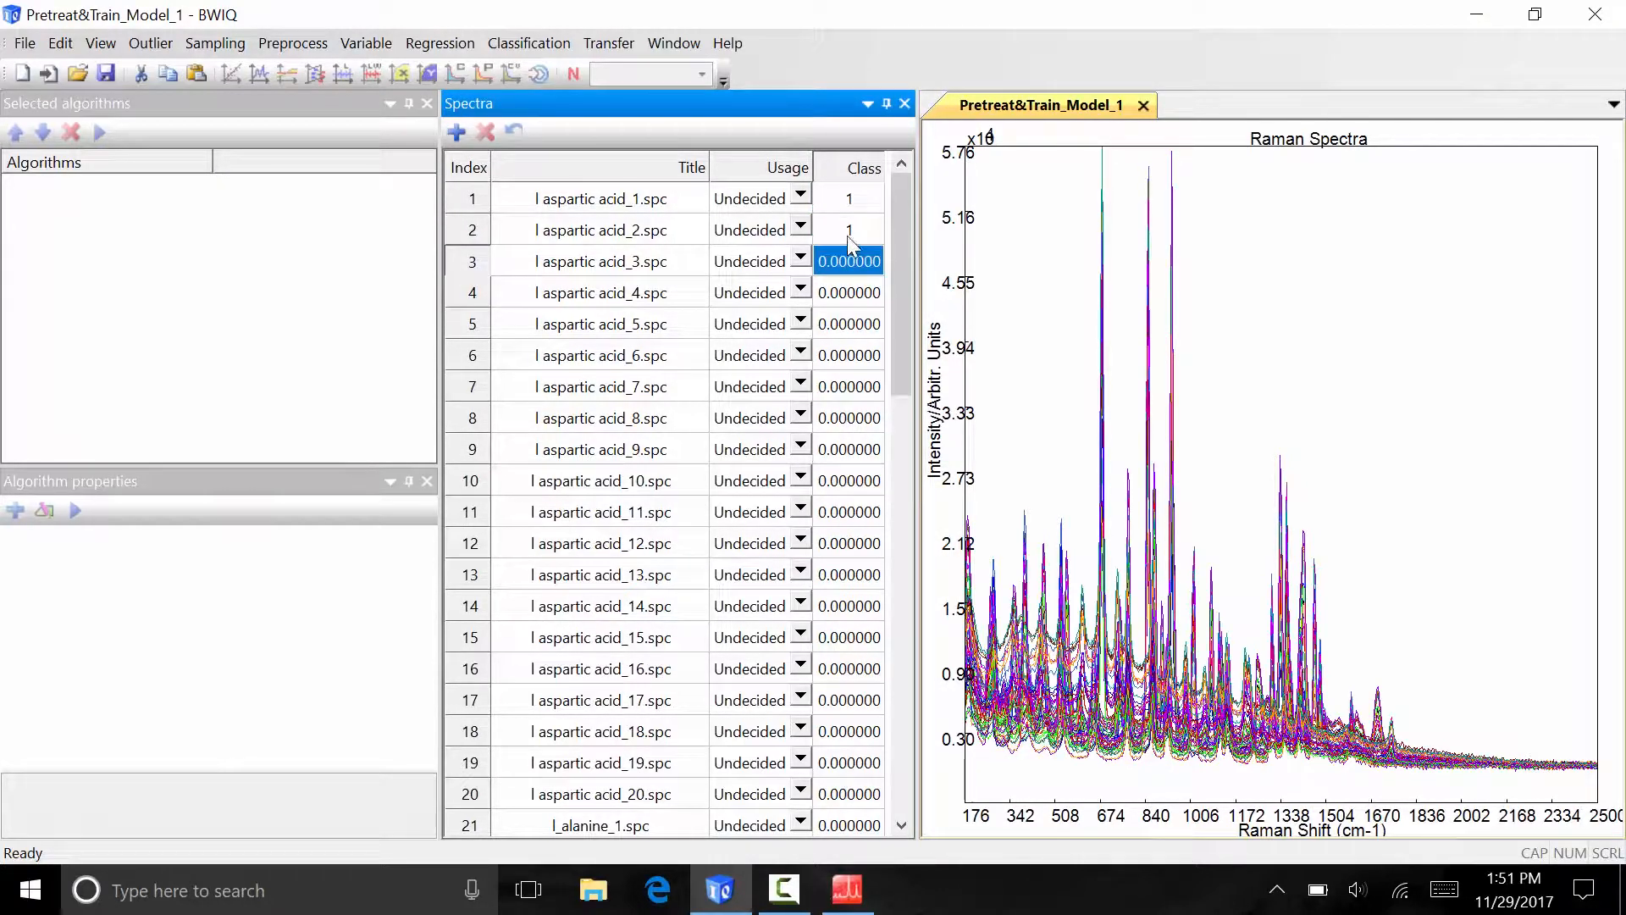
click(846, 232)
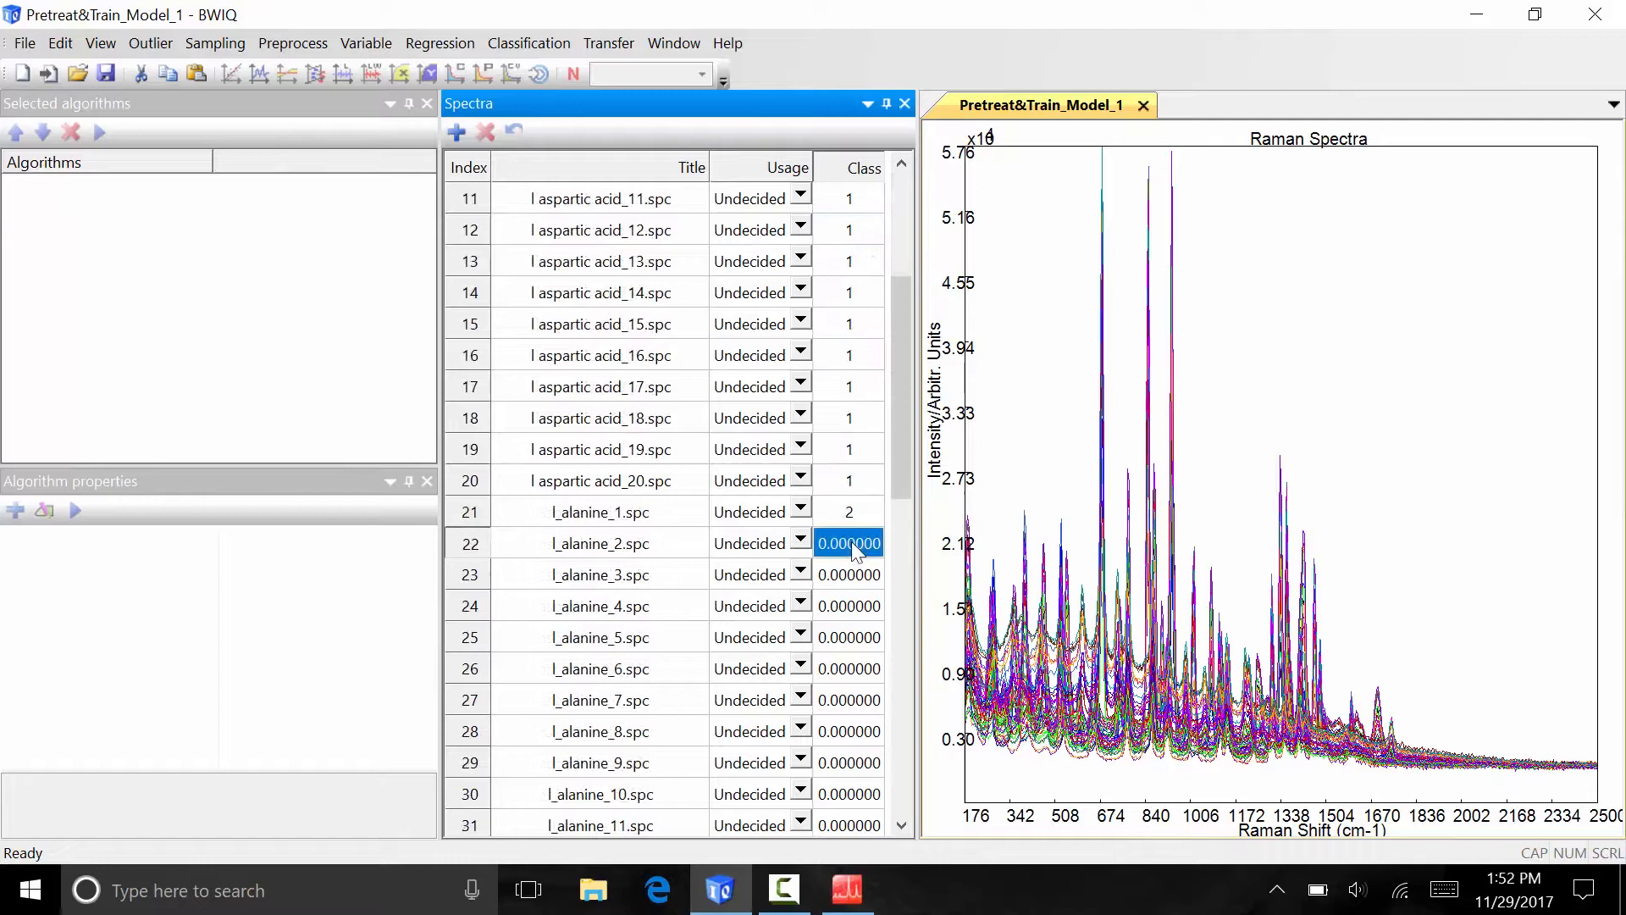
Assign class value 2 to the l_alanine spectra and 3 to the l_cysteine hydrochloride spectra
text(2)
key(Return)
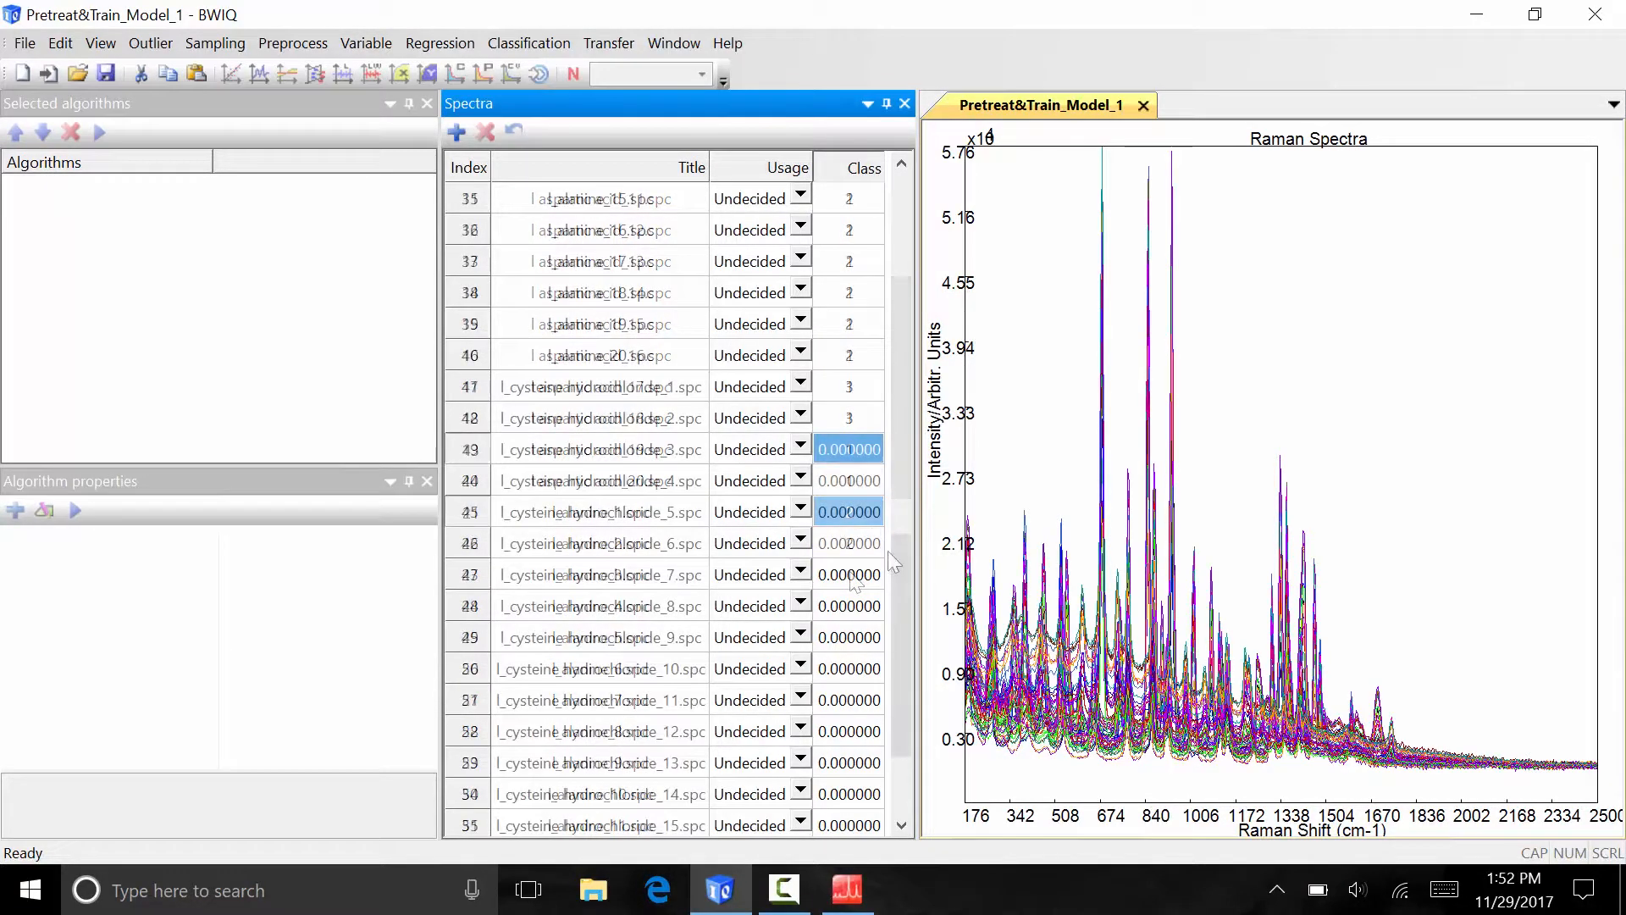
drag(896, 562, 893, 647)
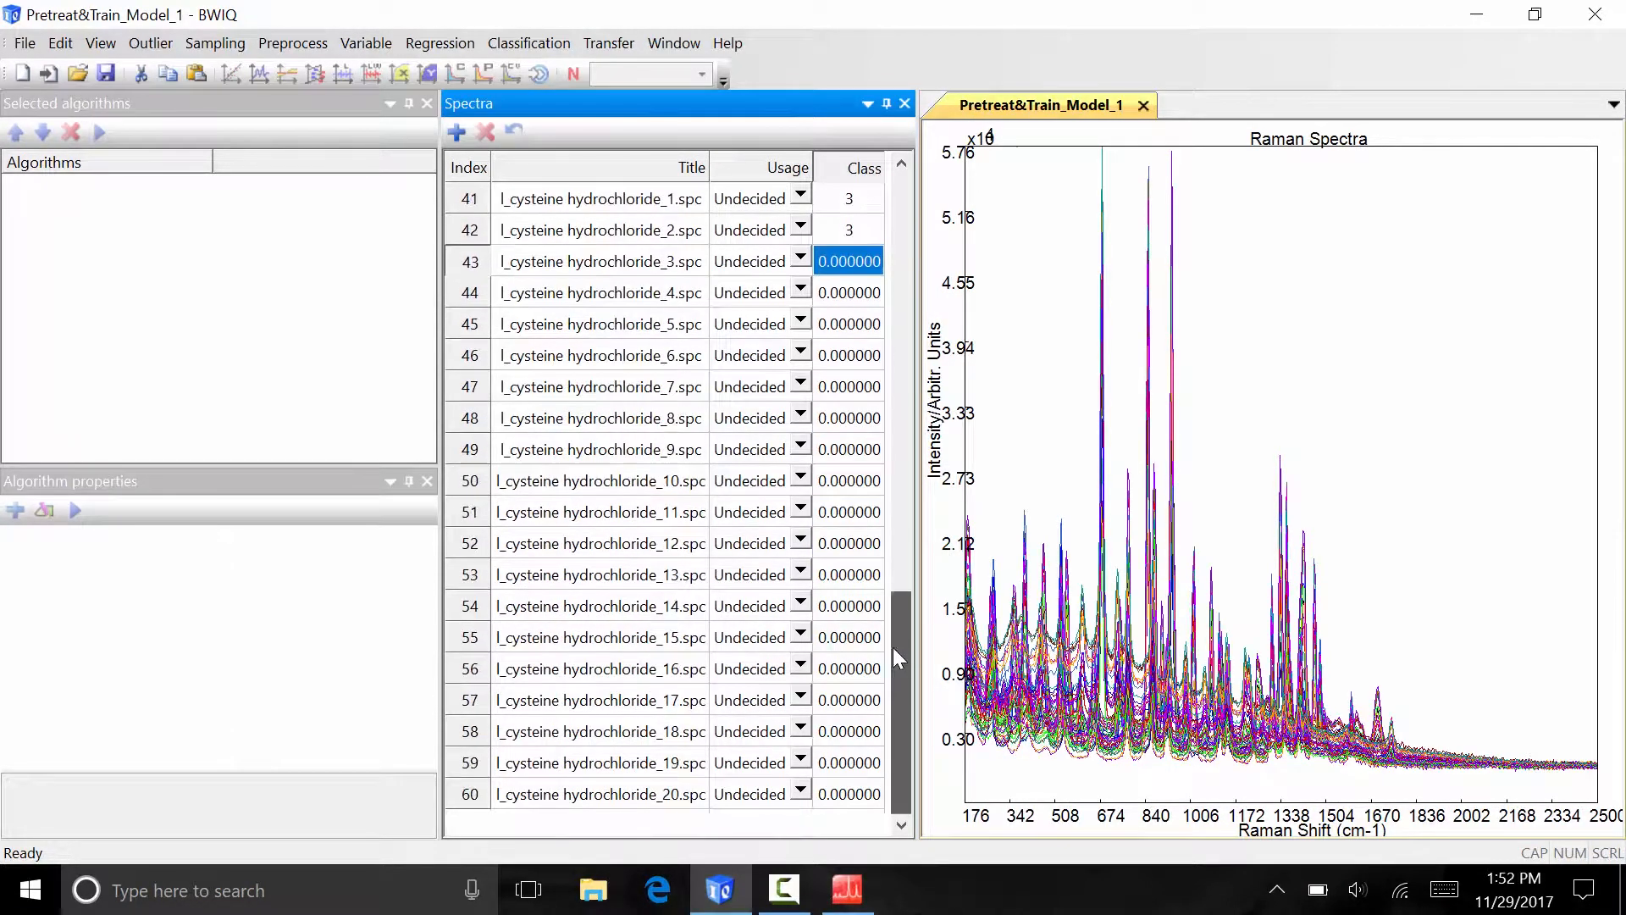
shift+click(849, 793)
key(ctrl+v)
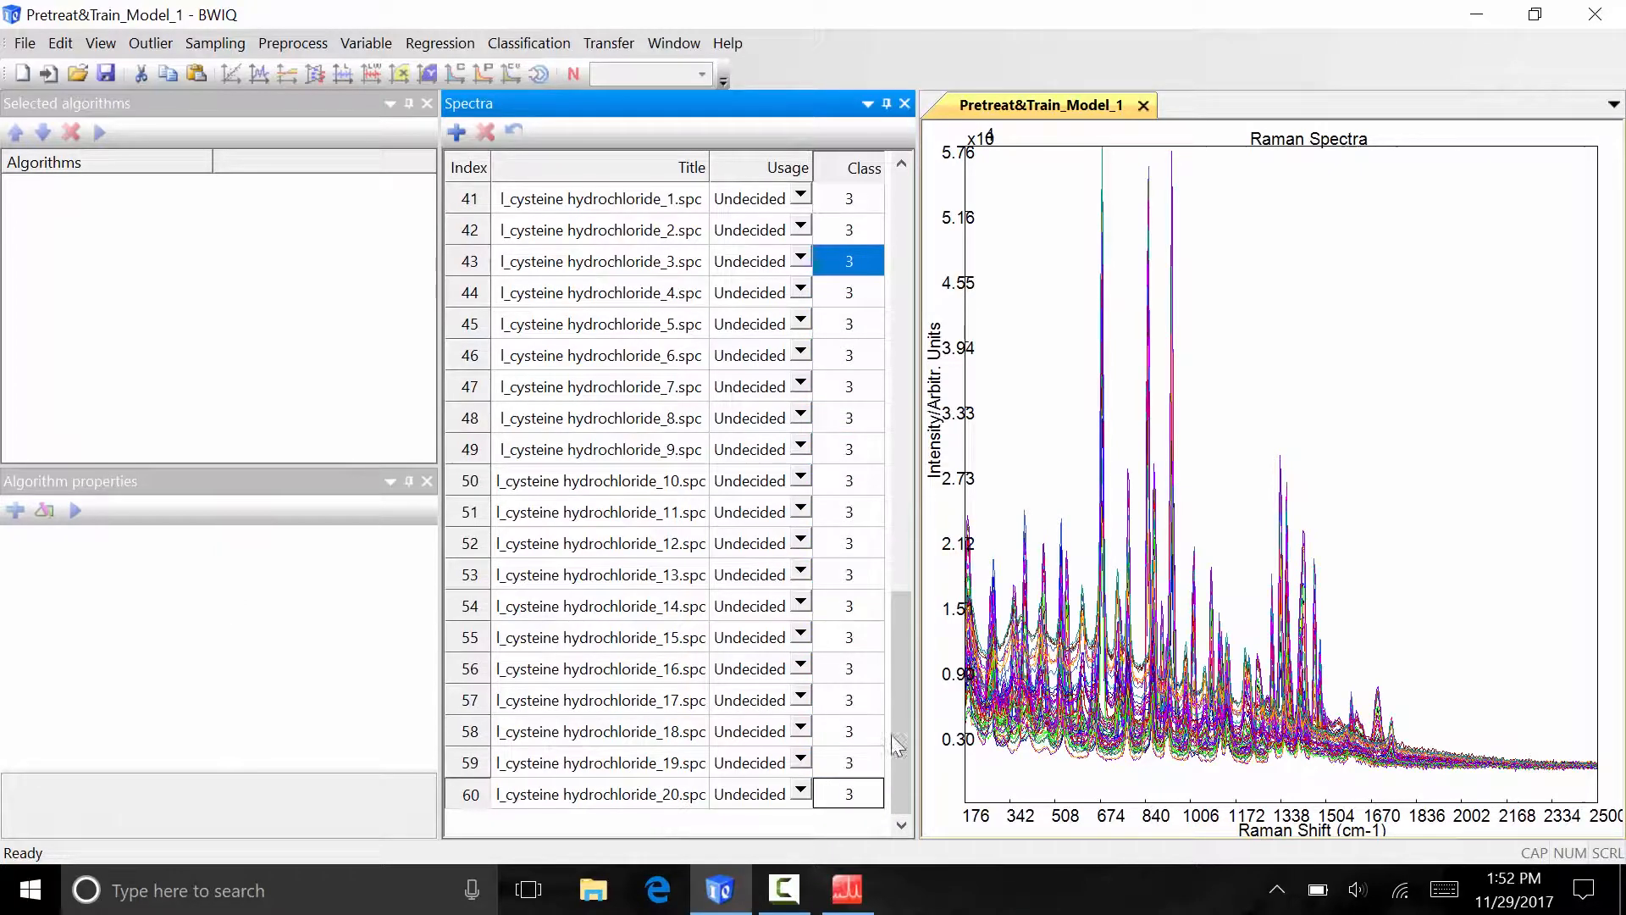
drag(901, 729, 906, 293)
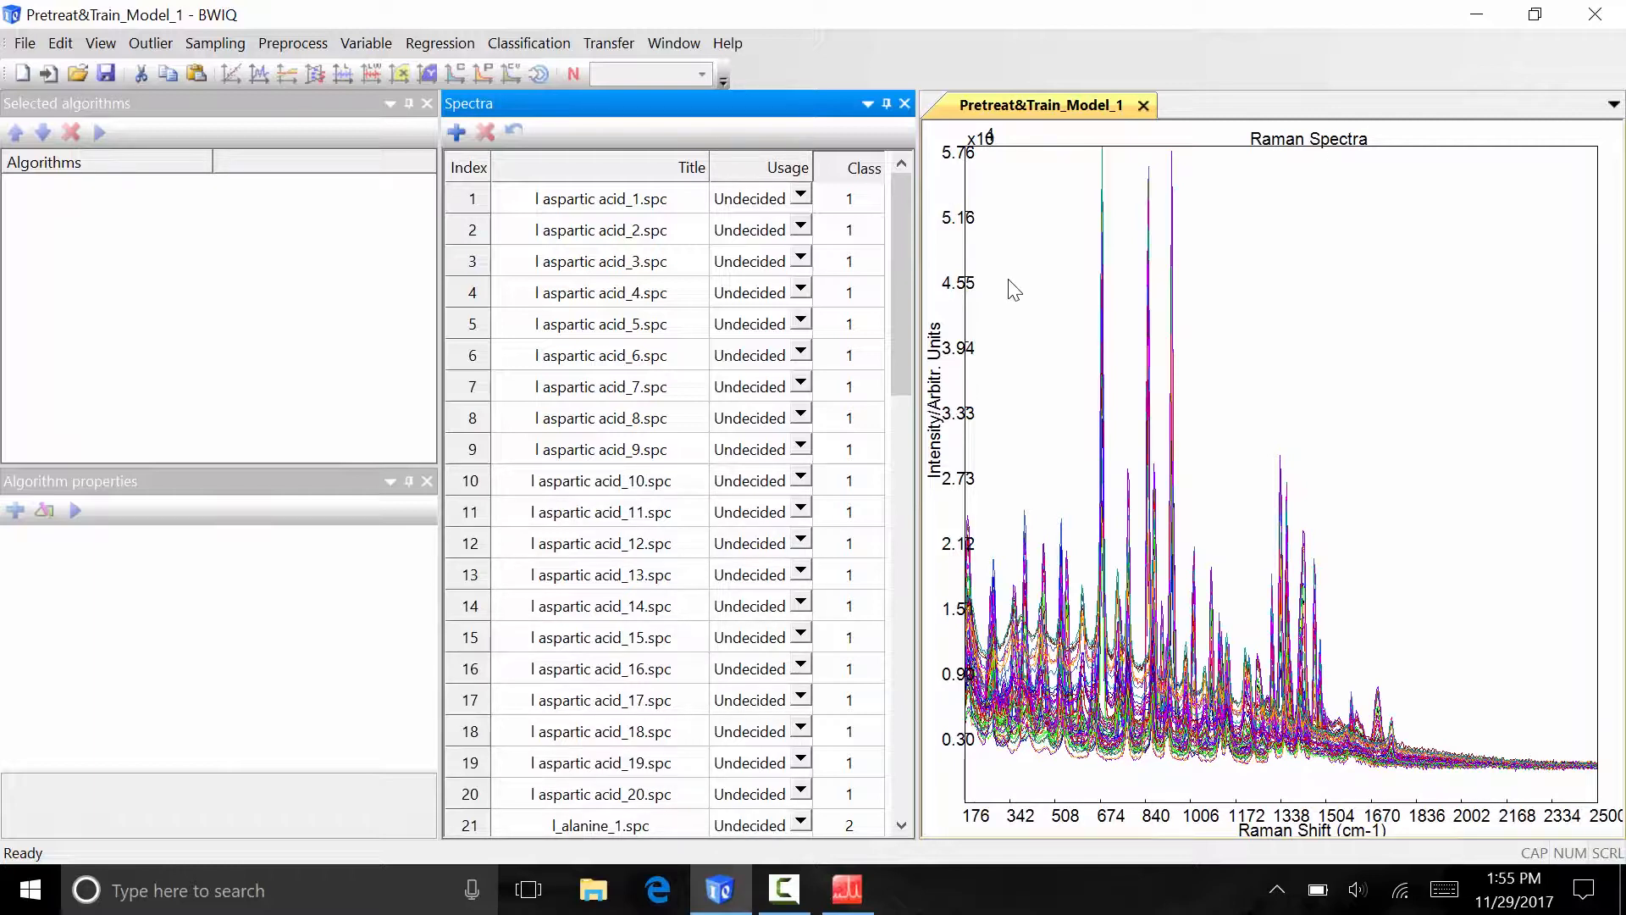
Set the usage of l aspartic acid_1.spc to Calibration
click(802, 195)
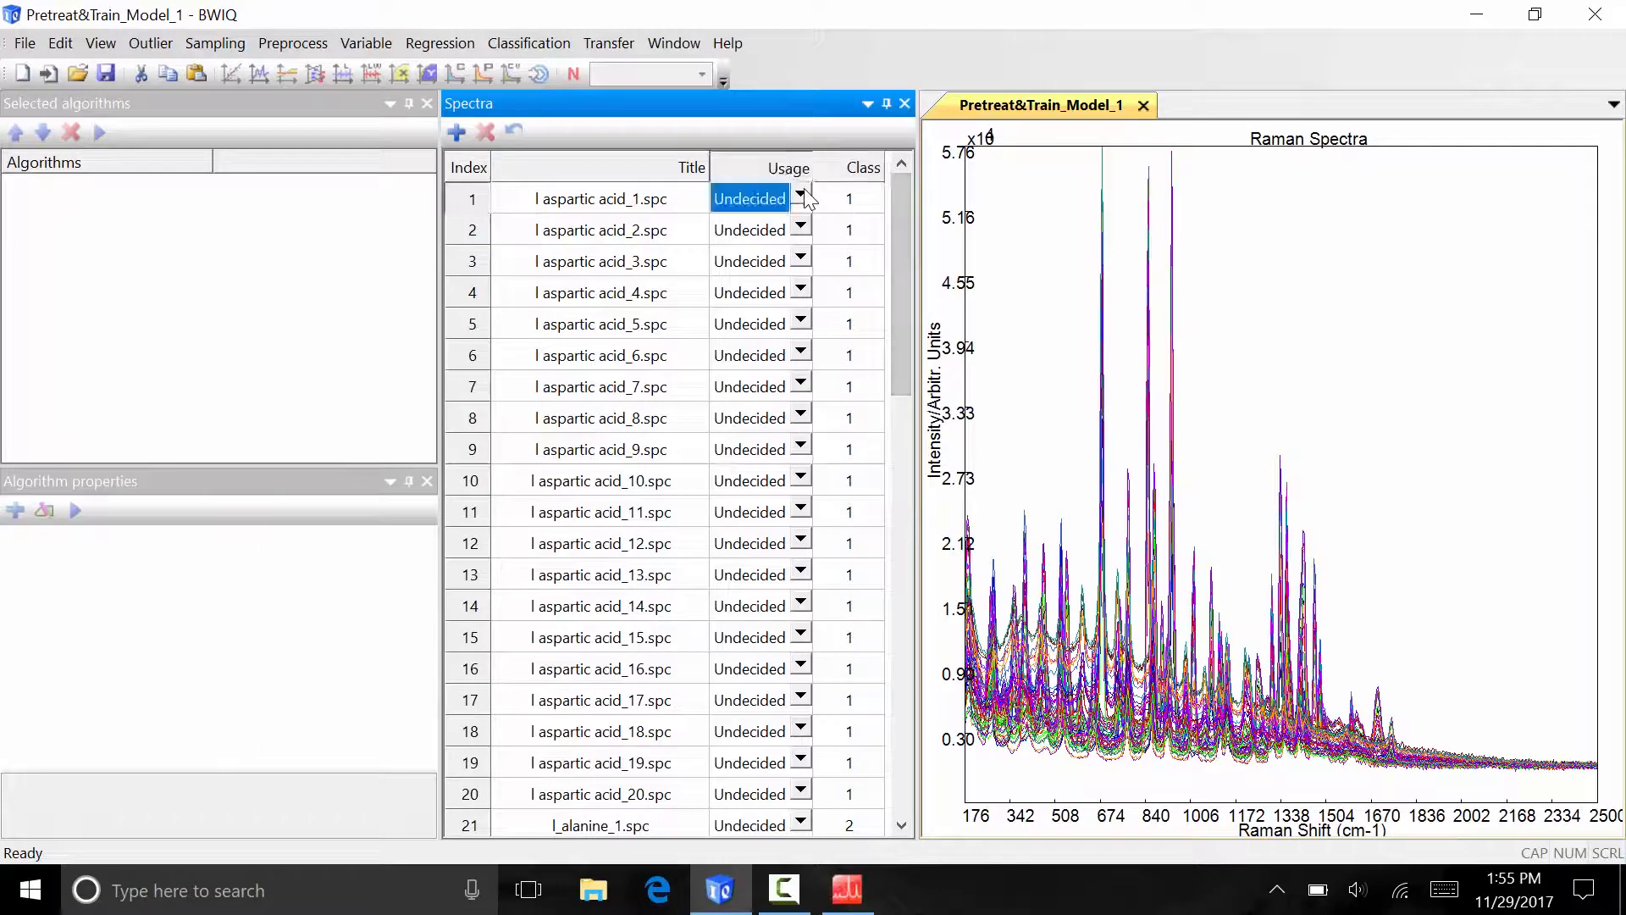
click(803, 194)
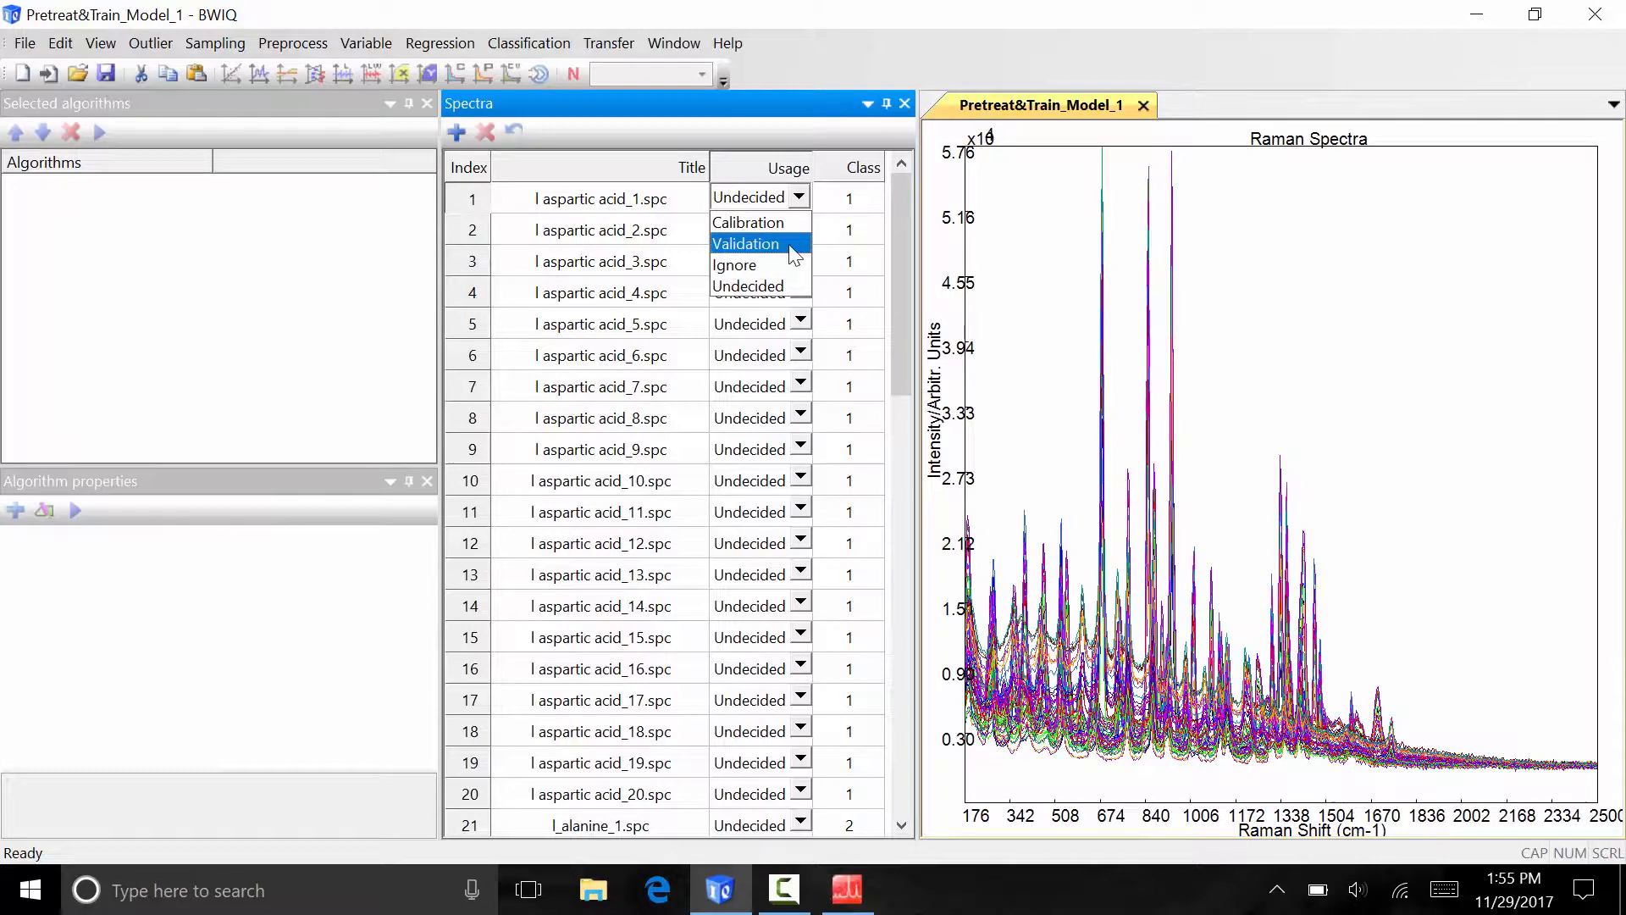
click(796, 222)
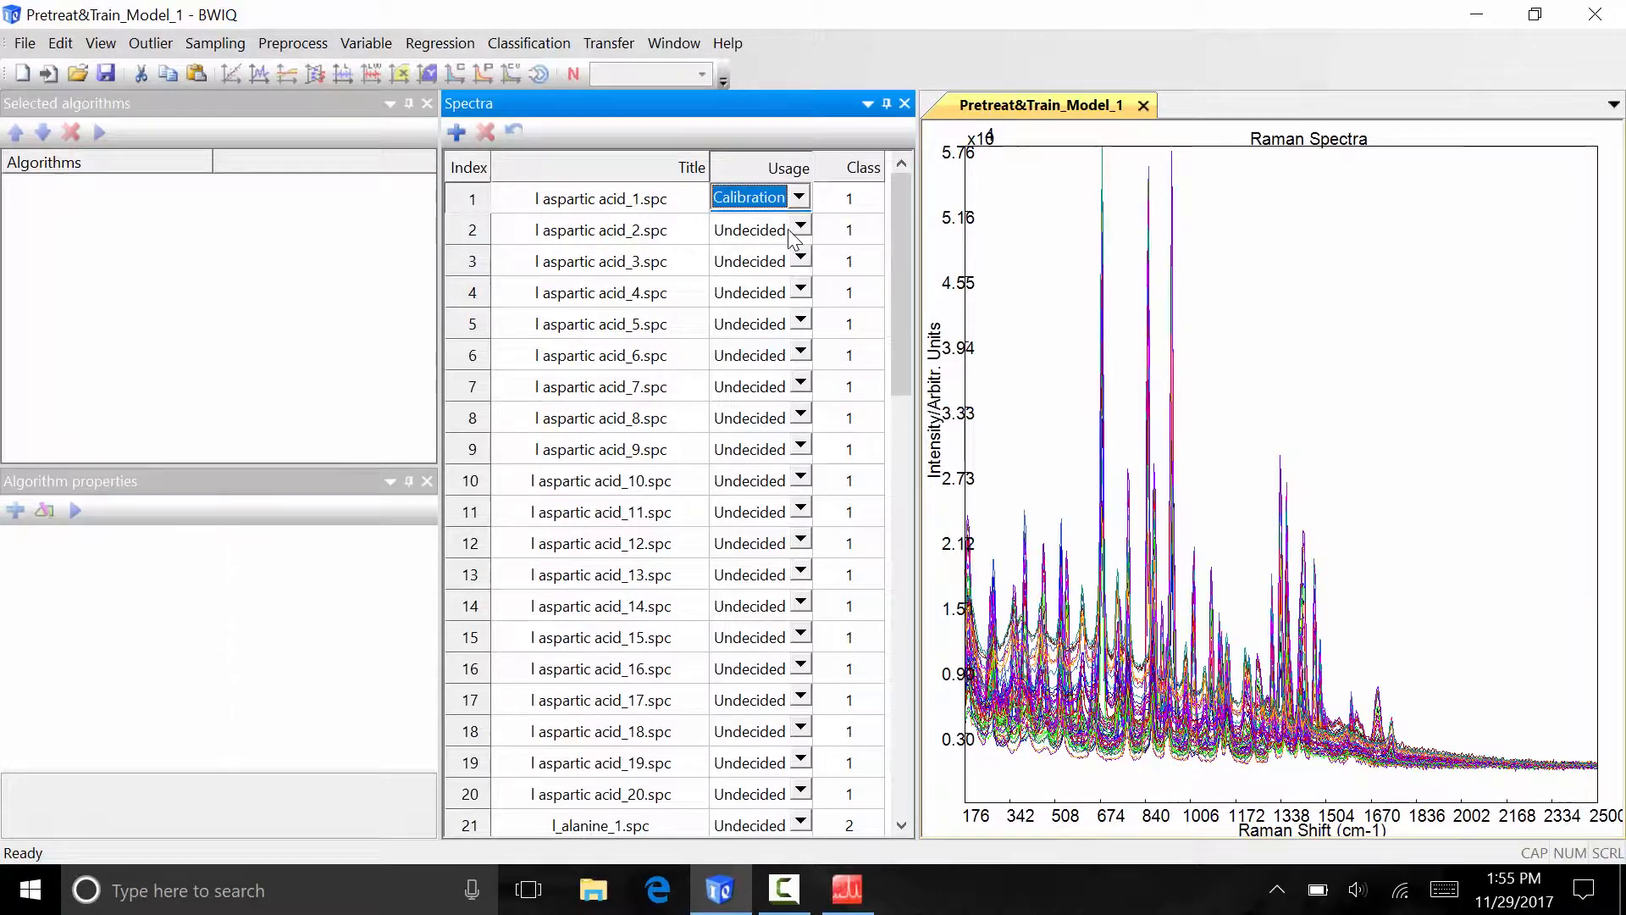
click(1035, 240)
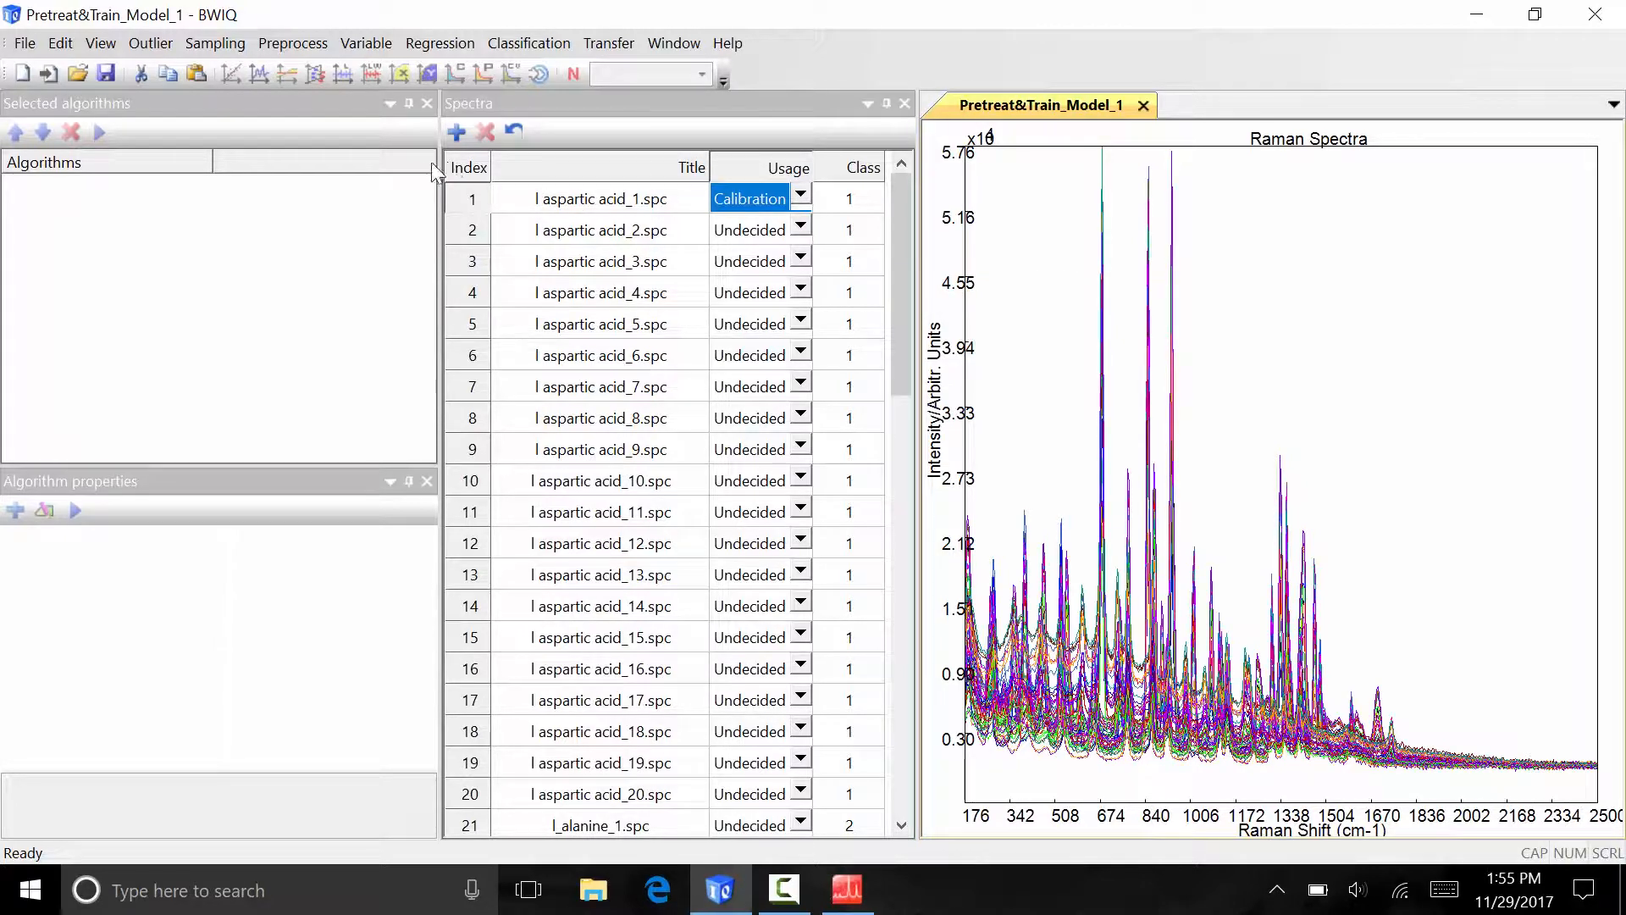
Run Kennard Stone sampling with a ratio of 60 to partition the spectra into calibration and validation sets
click(241, 47)
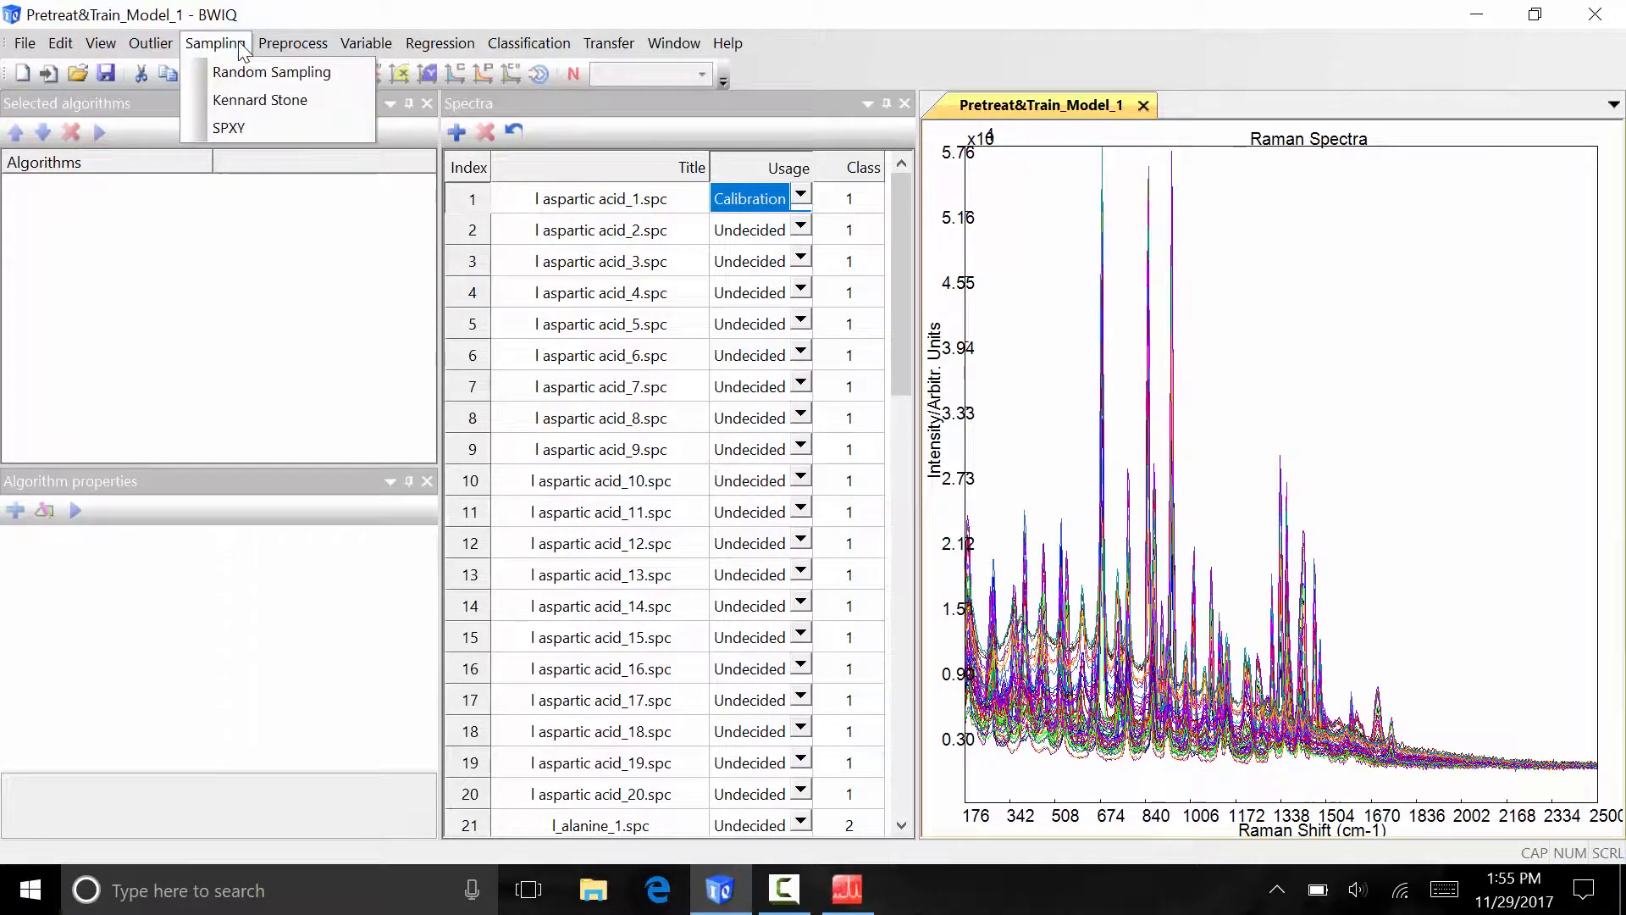
click(249, 100)
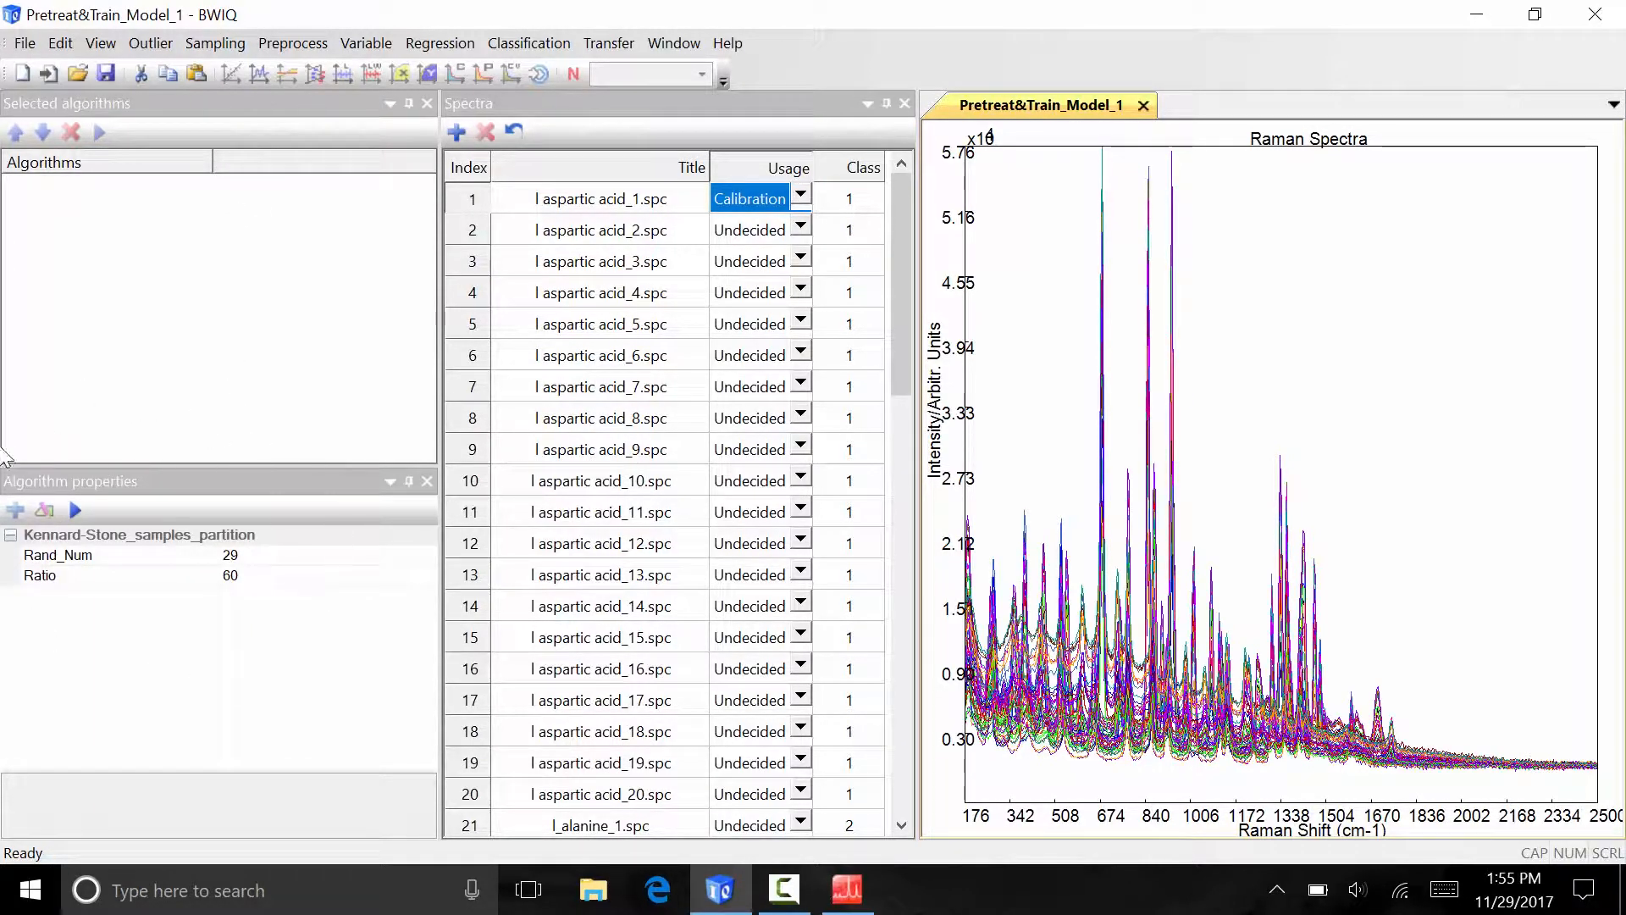
click(300, 581)
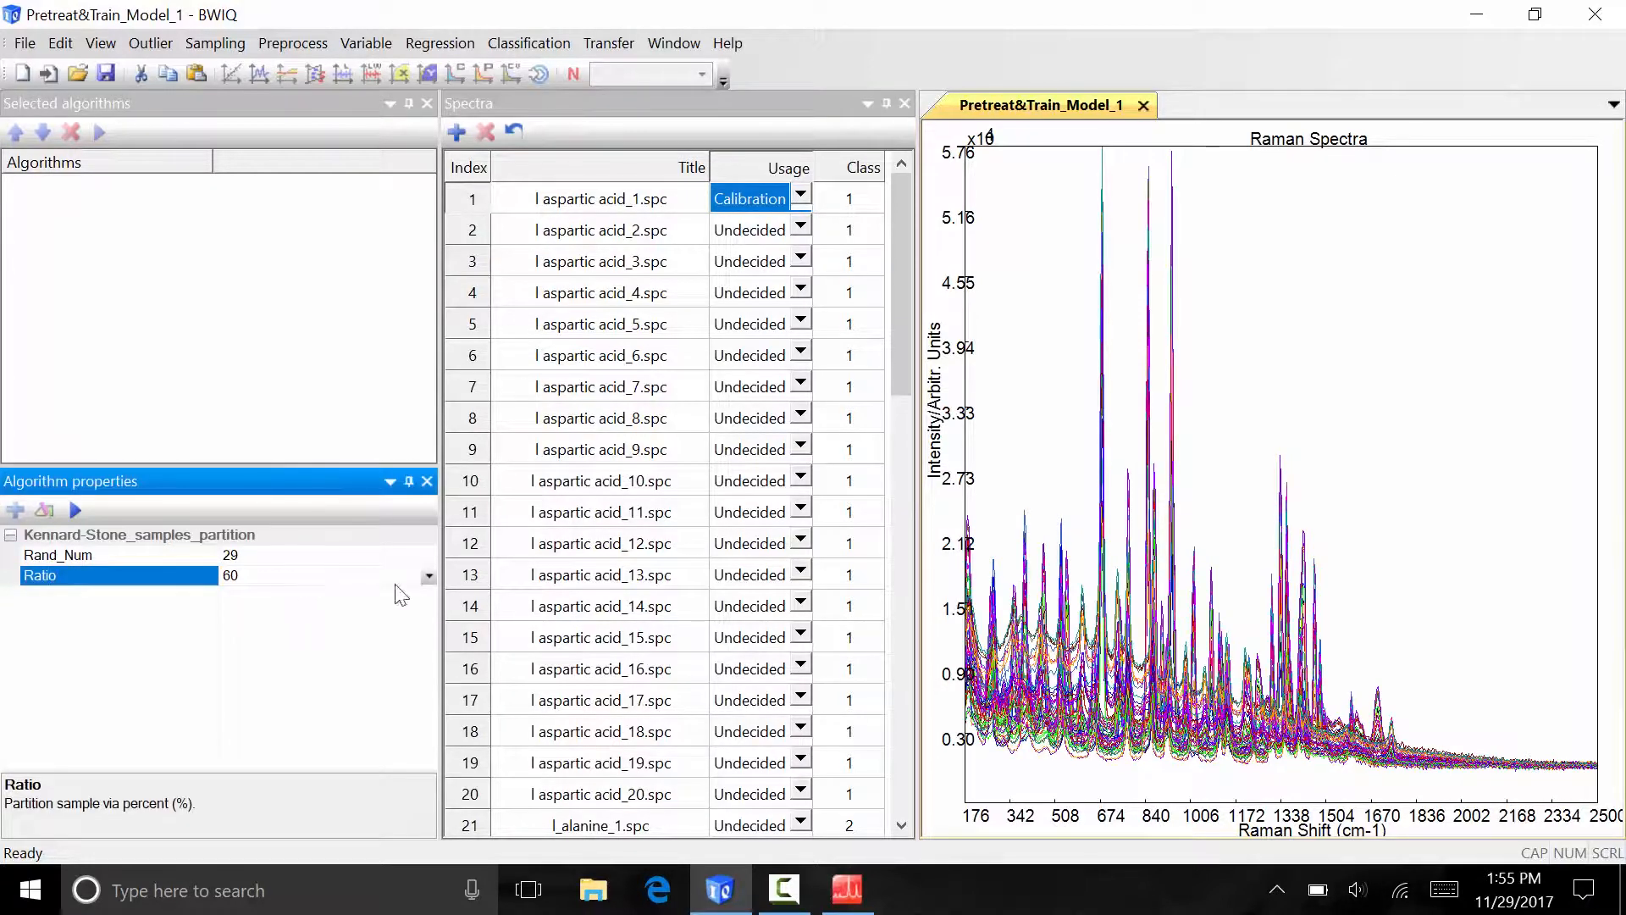
click(427, 575)
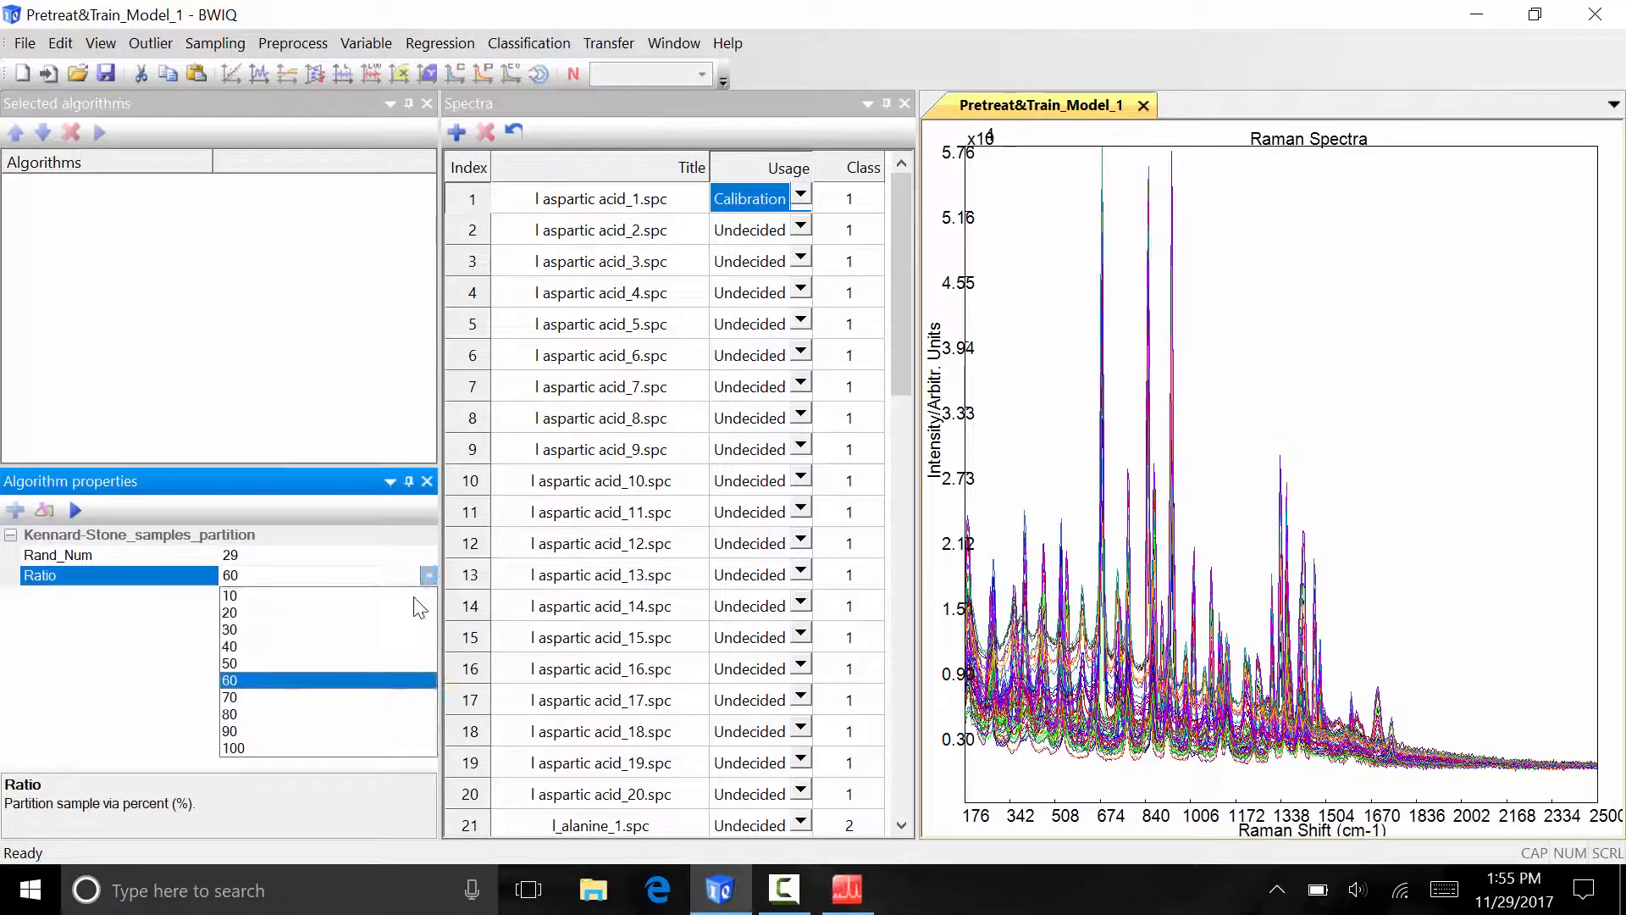
click(397, 681)
click(338, 682)
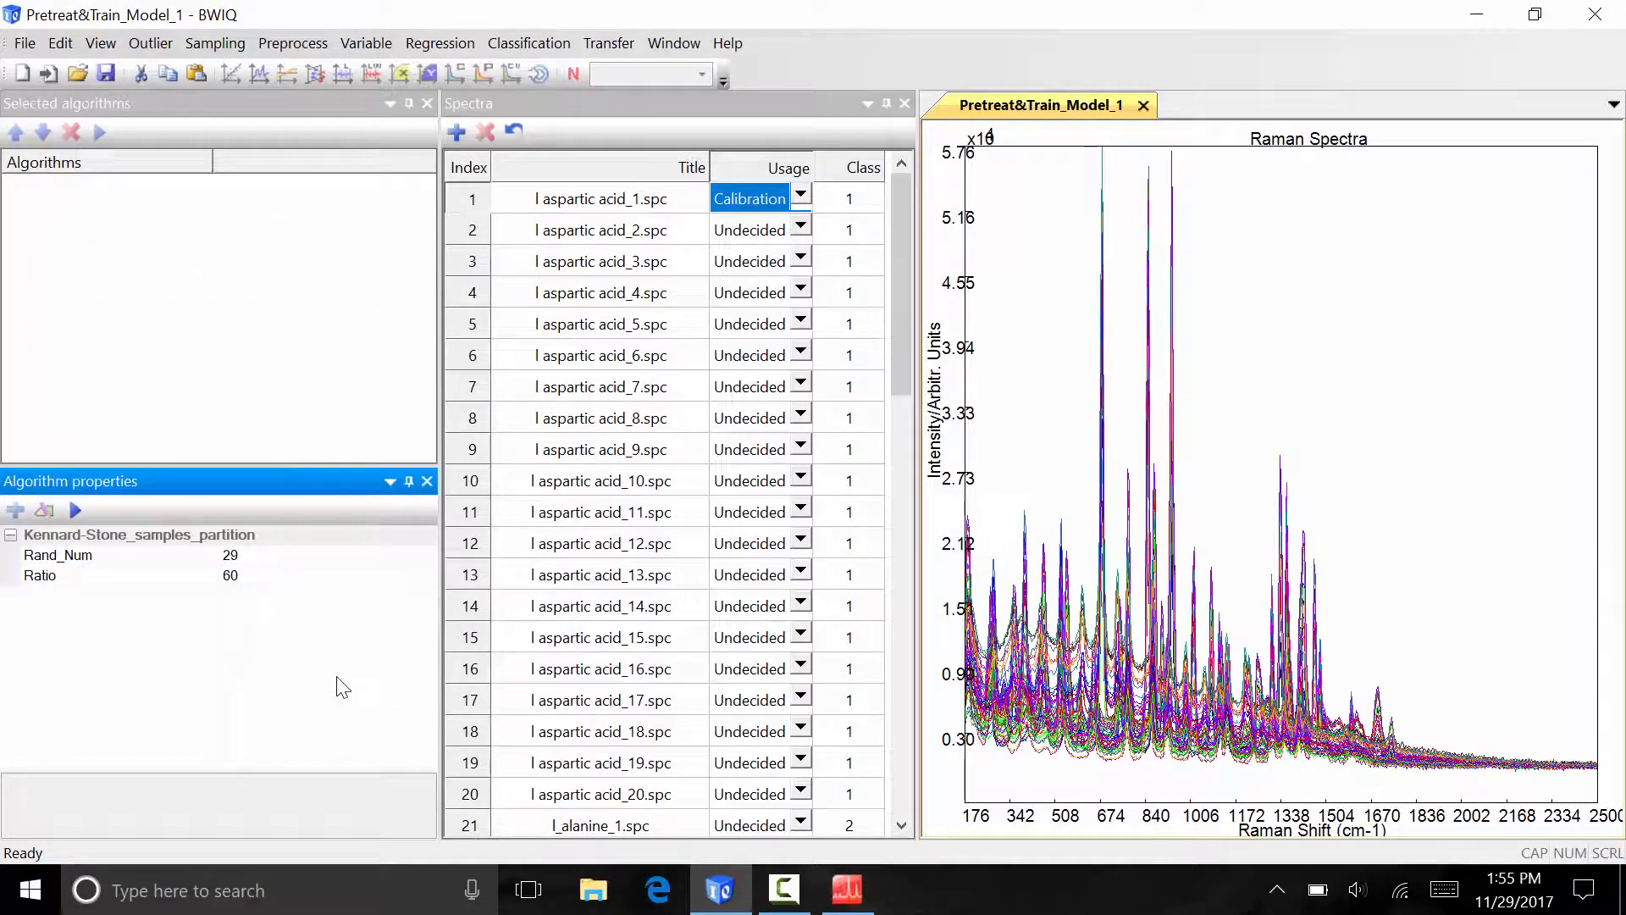
click(73, 508)
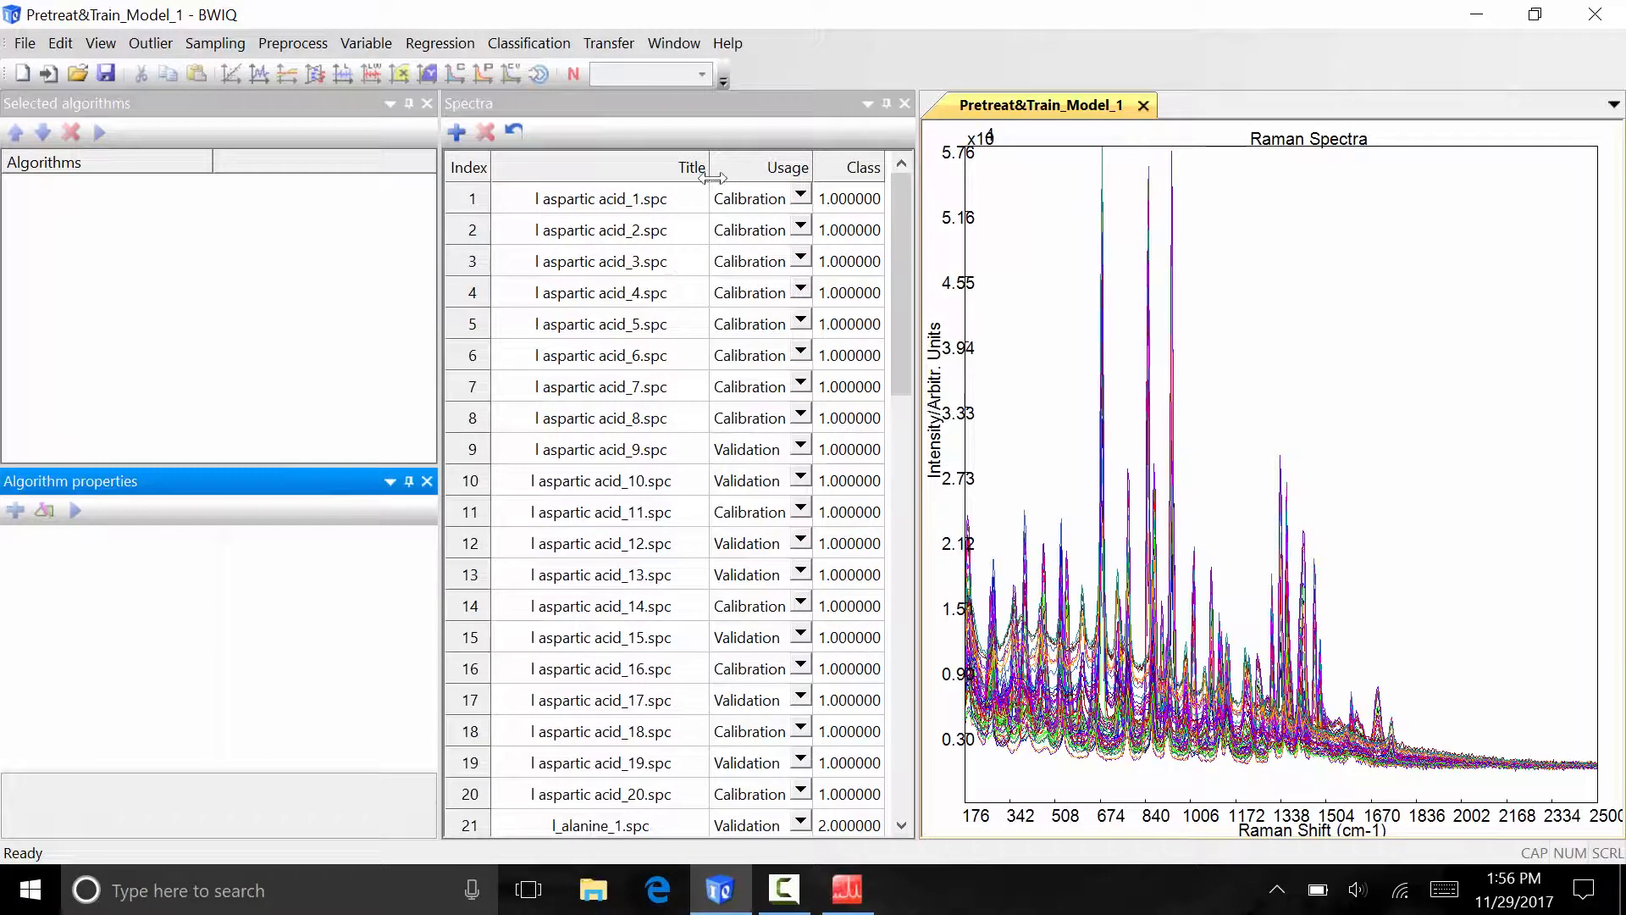
Set the usage of all spectra in the table to Calibration
click(759, 168)
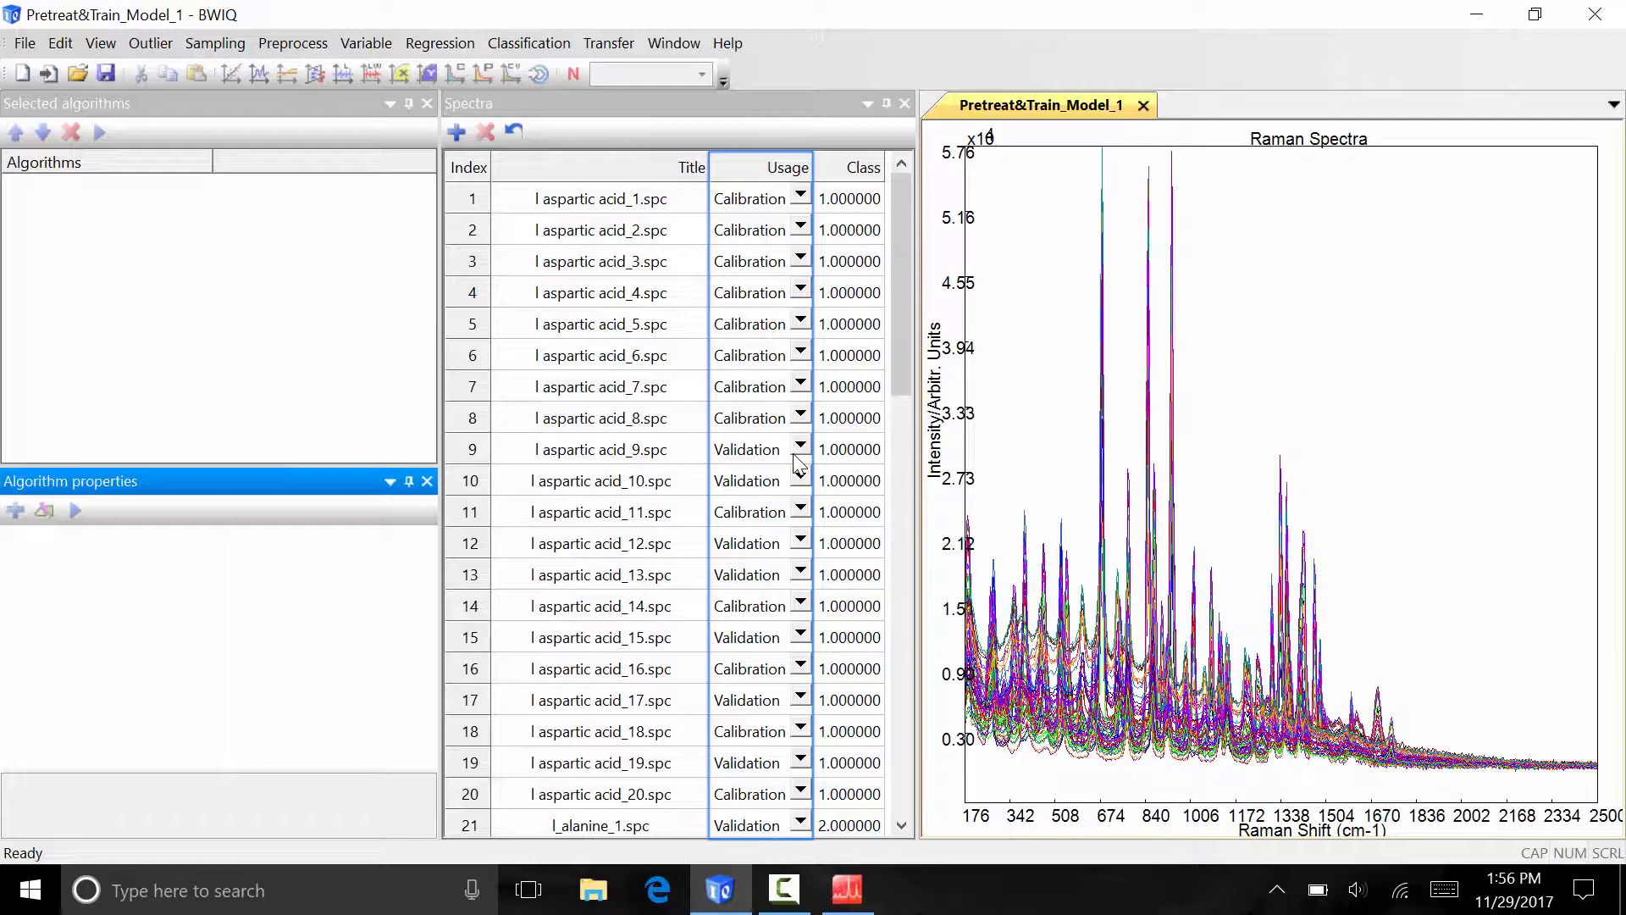
click(747, 197)
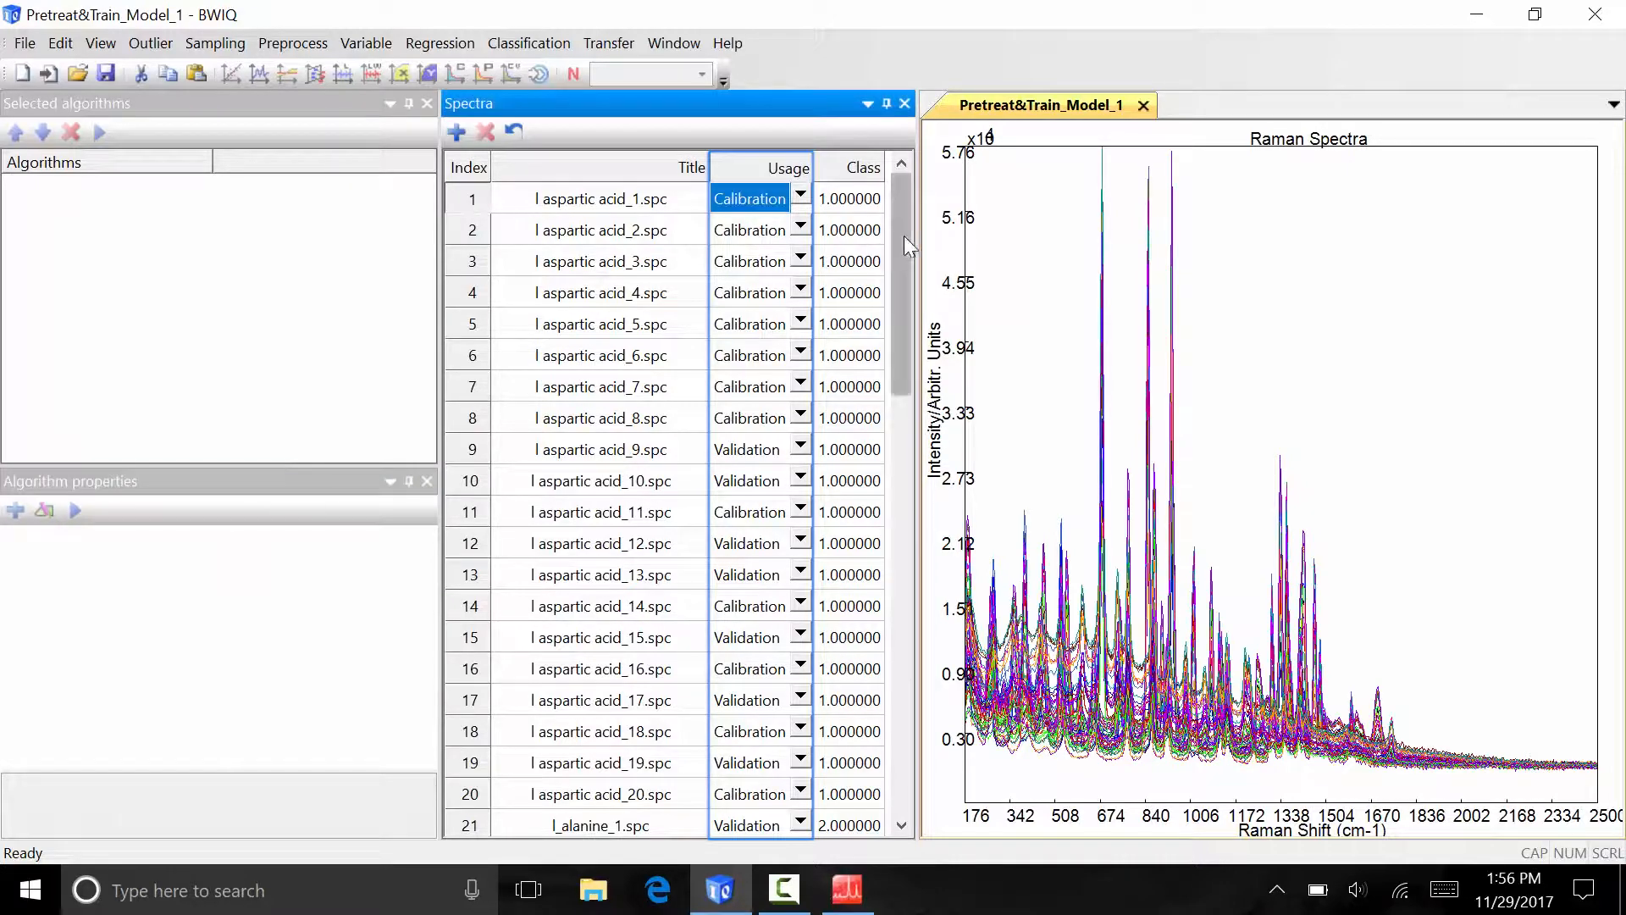
mouse_move(903, 236)
mouse_down()
mouse_move(901, 693)
mouse_move(898, 219)
mouse_up()
shift+click(741, 796)
right_click(743, 269)
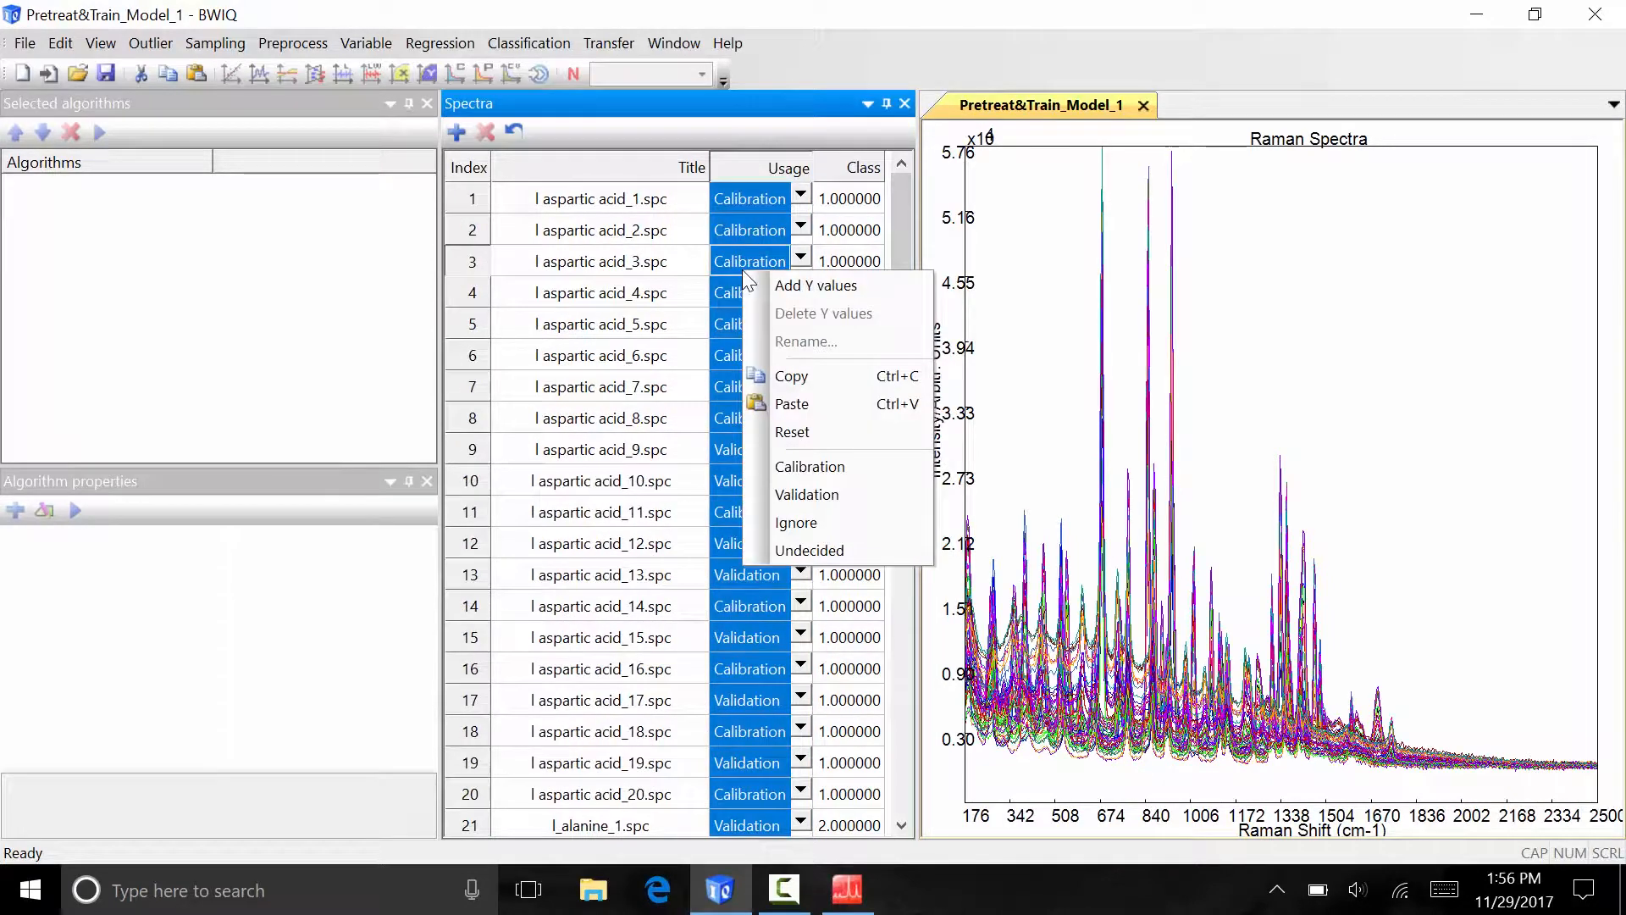
click(783, 467)
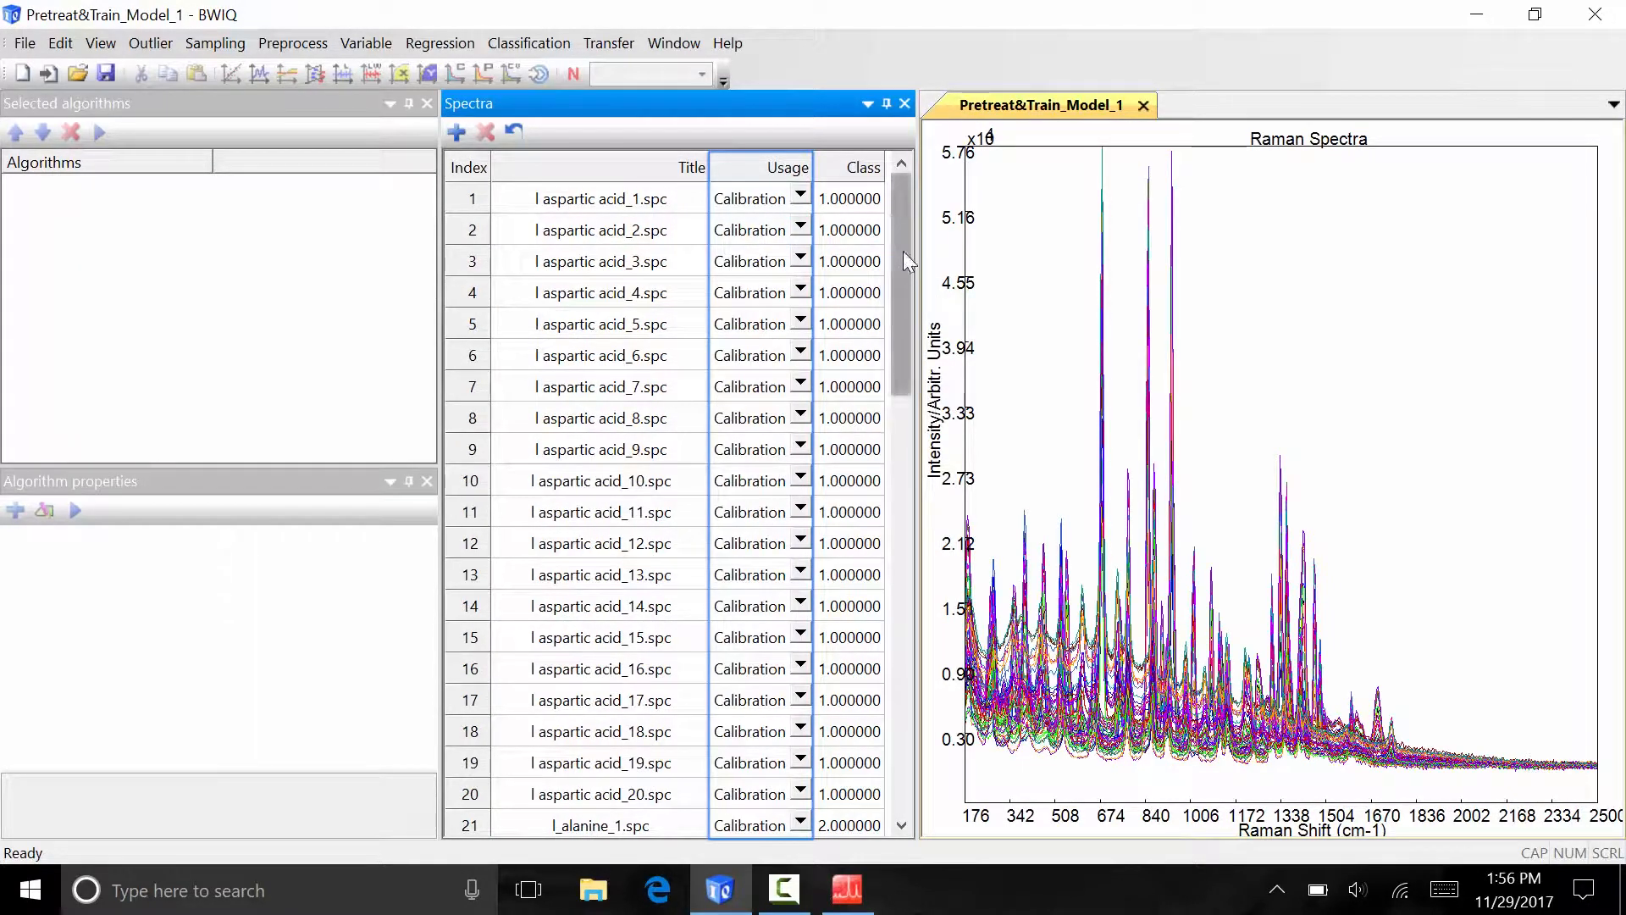
mouse_move(903, 250)
mouse_down()
mouse_move(939, 699)
mouse_move(936, 232)
mouse_up()
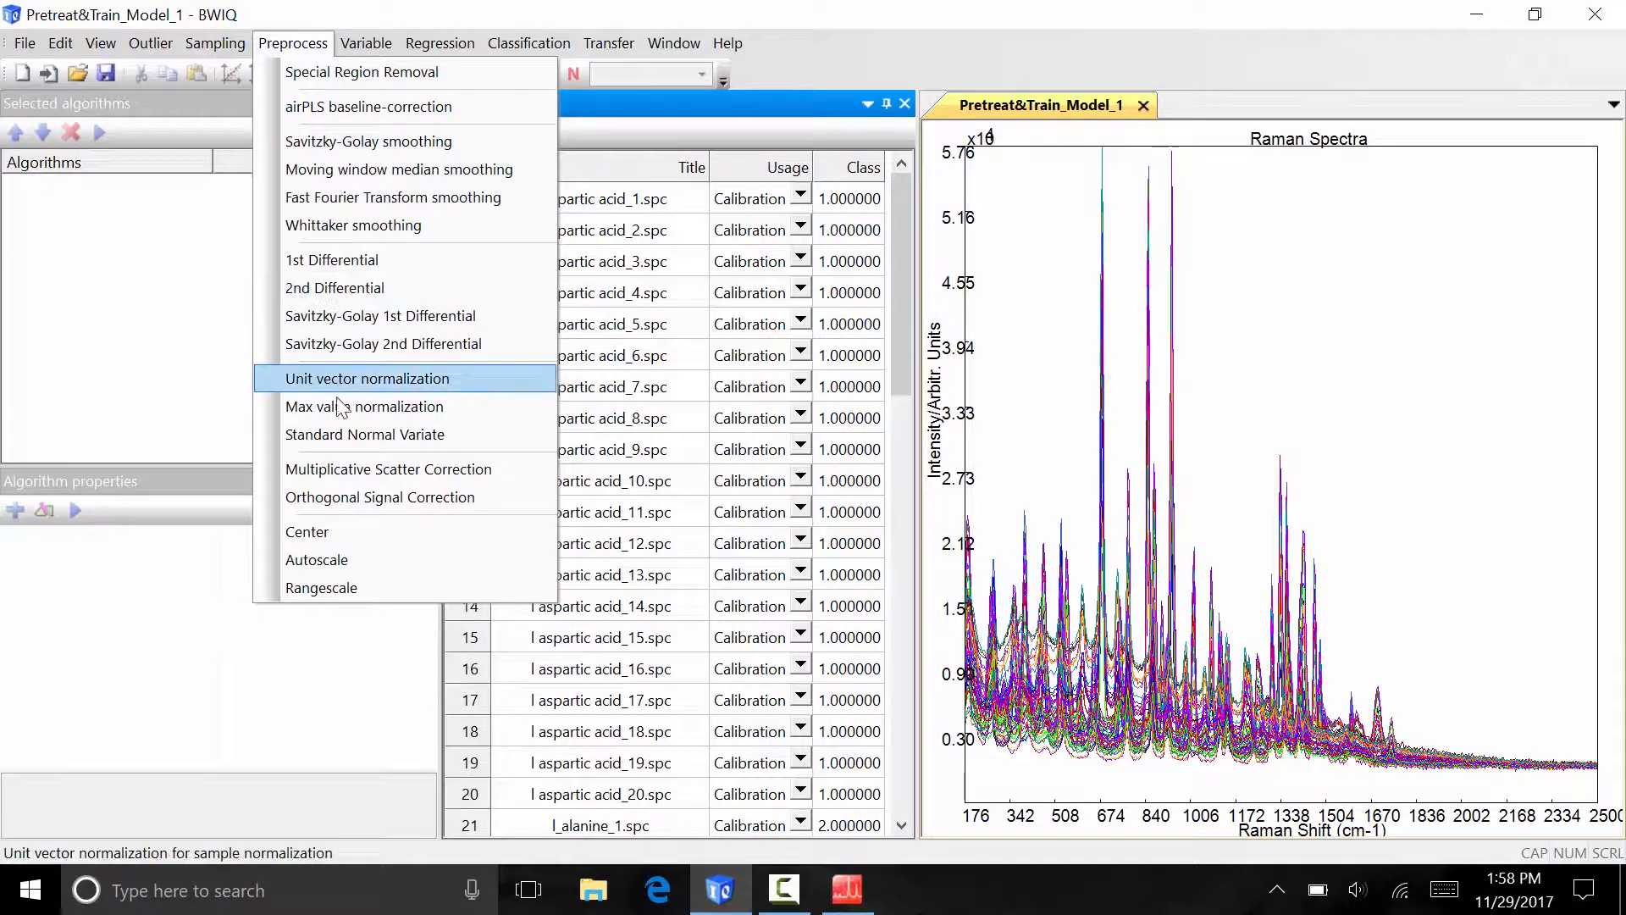
Add Standard Normal Variate preprocessing to the selected algorithms
click(343, 437)
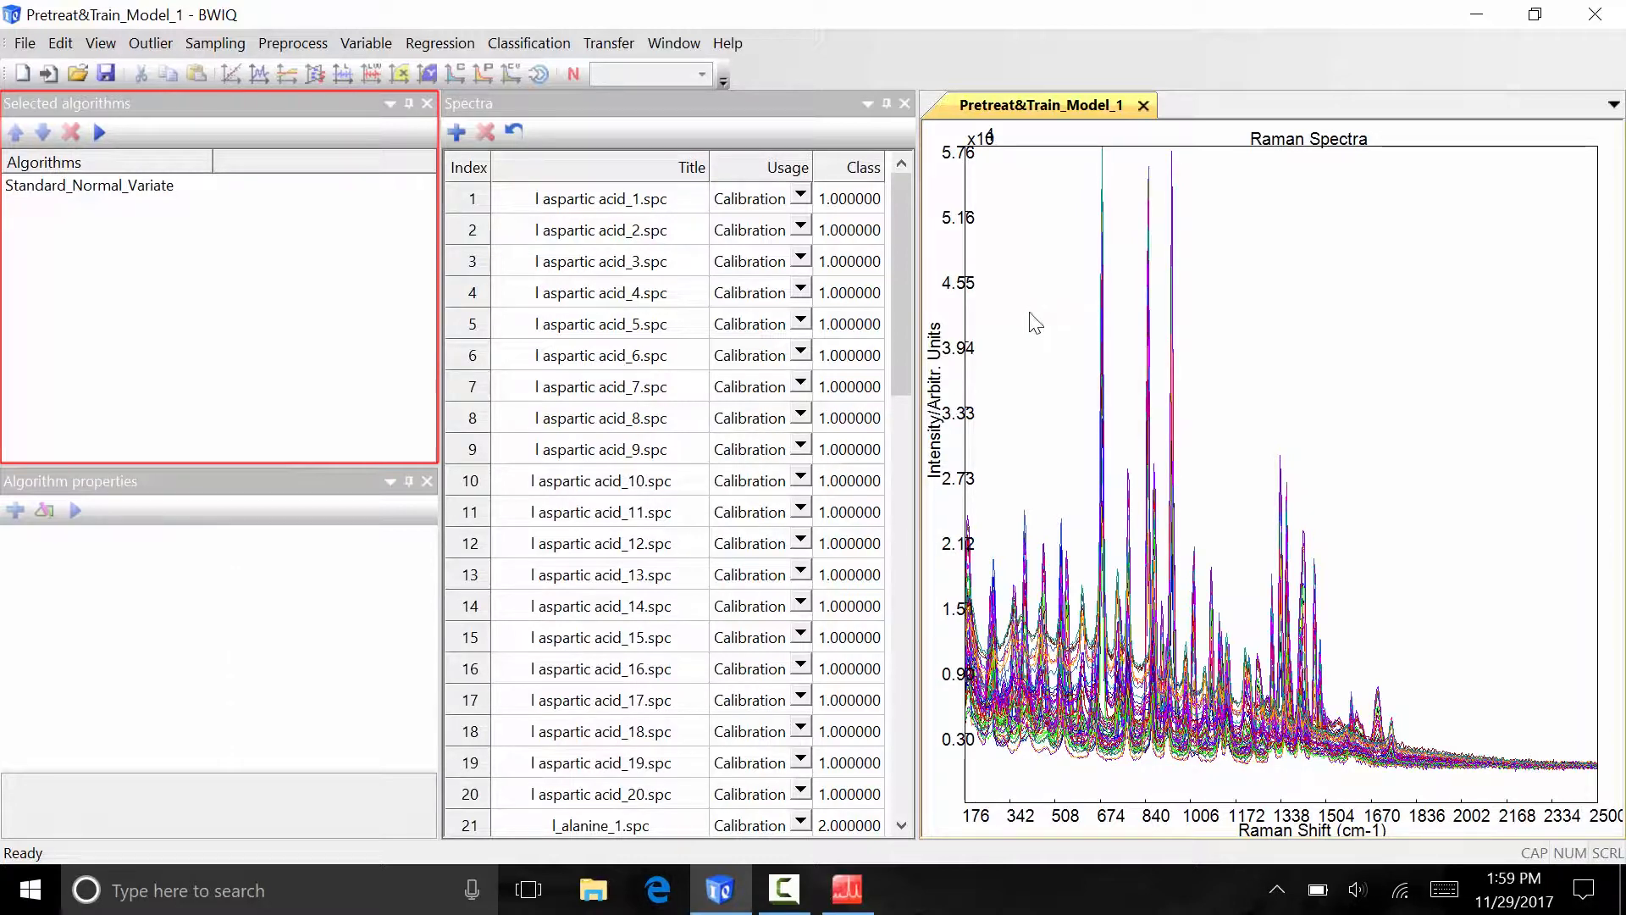
Add Center preprocessing and manual variable selection to the selected algorithms
click(281, 47)
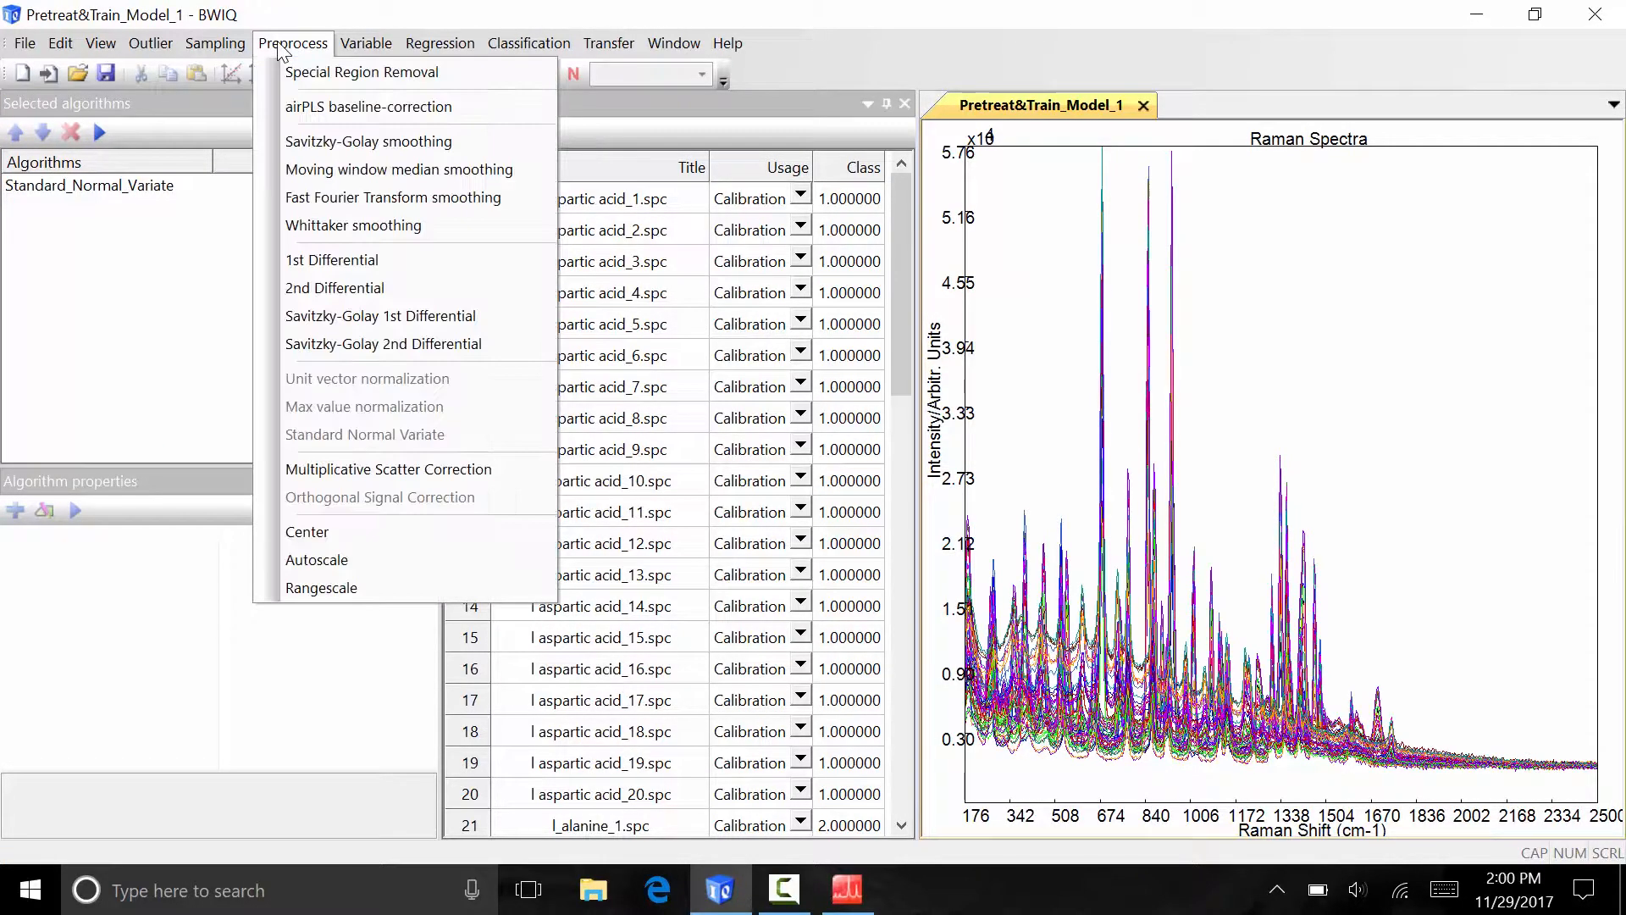
click(352, 531)
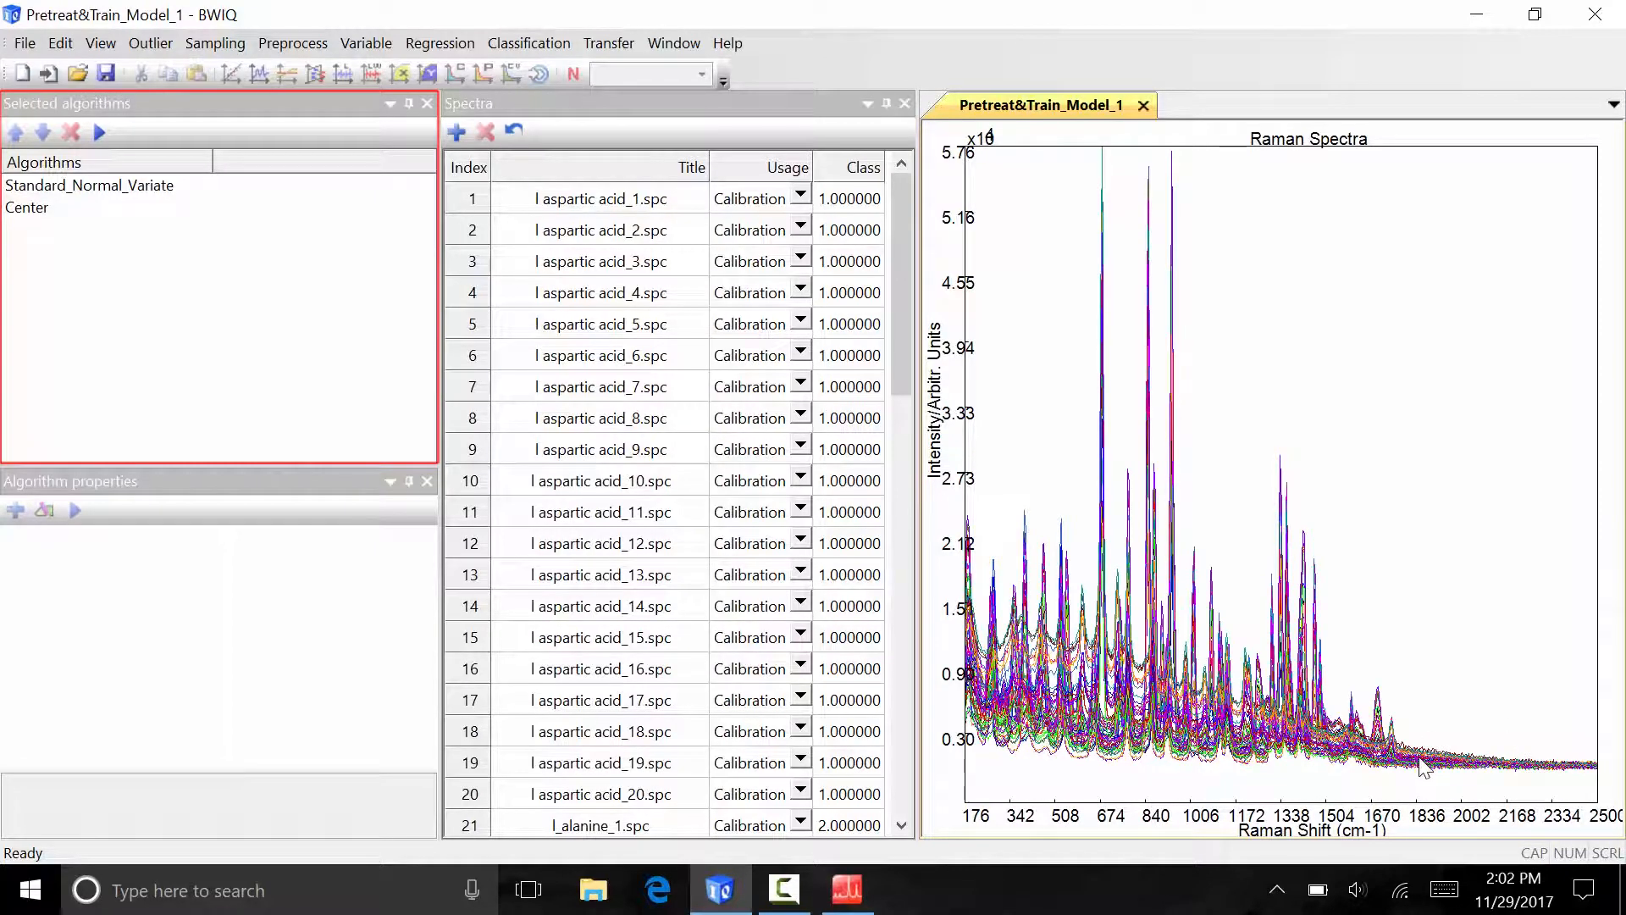
click(373, 49)
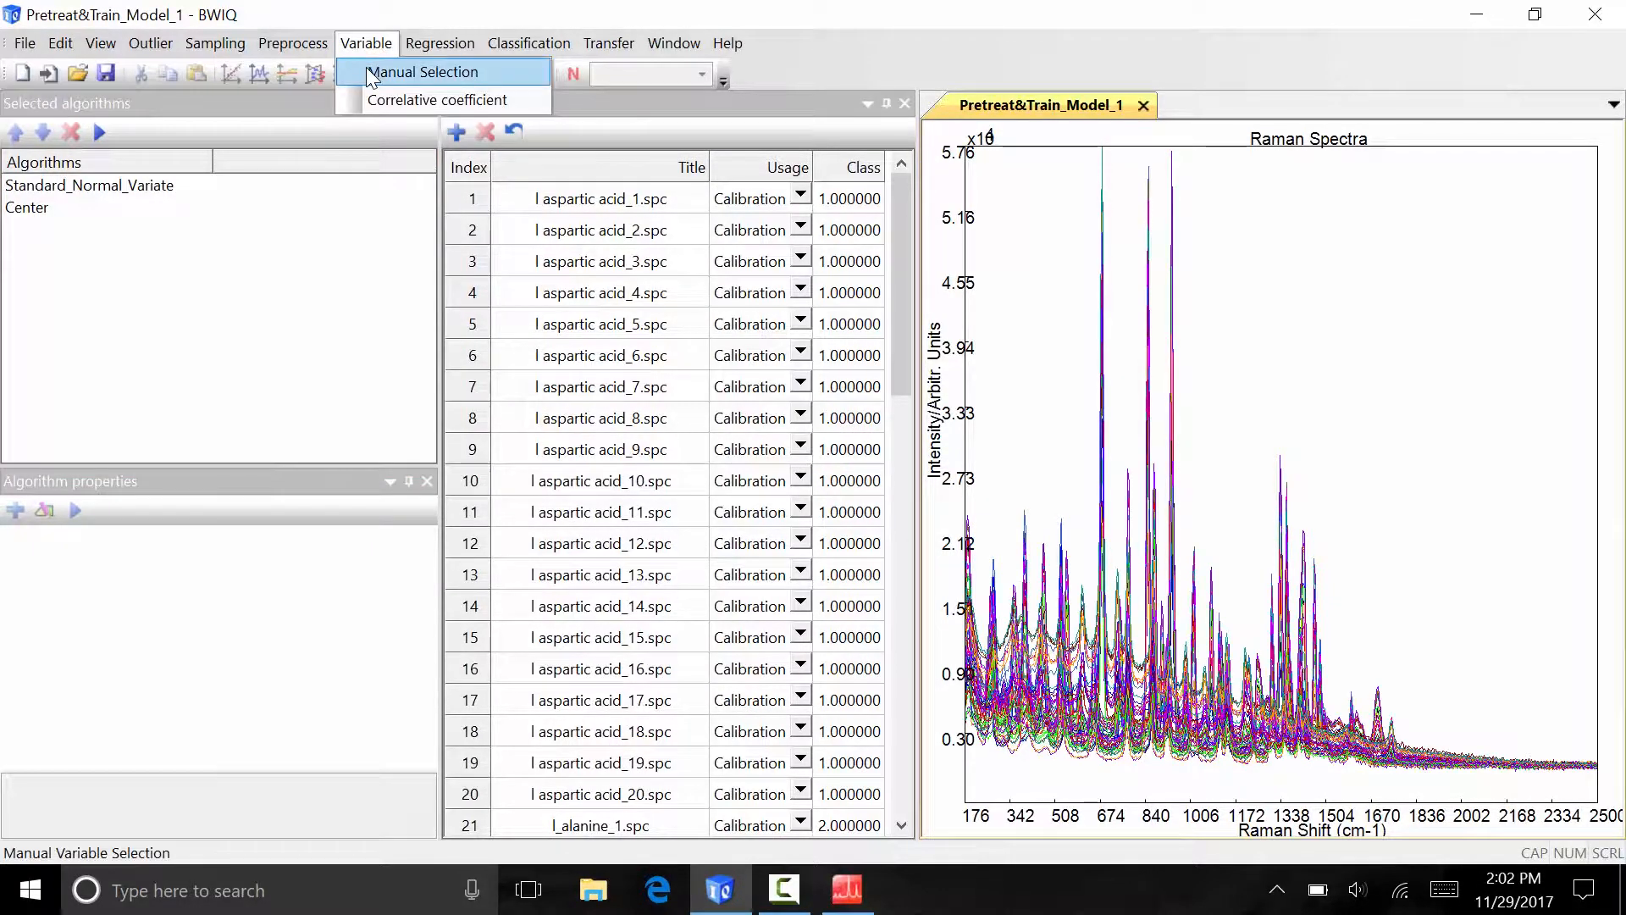
click(369, 75)
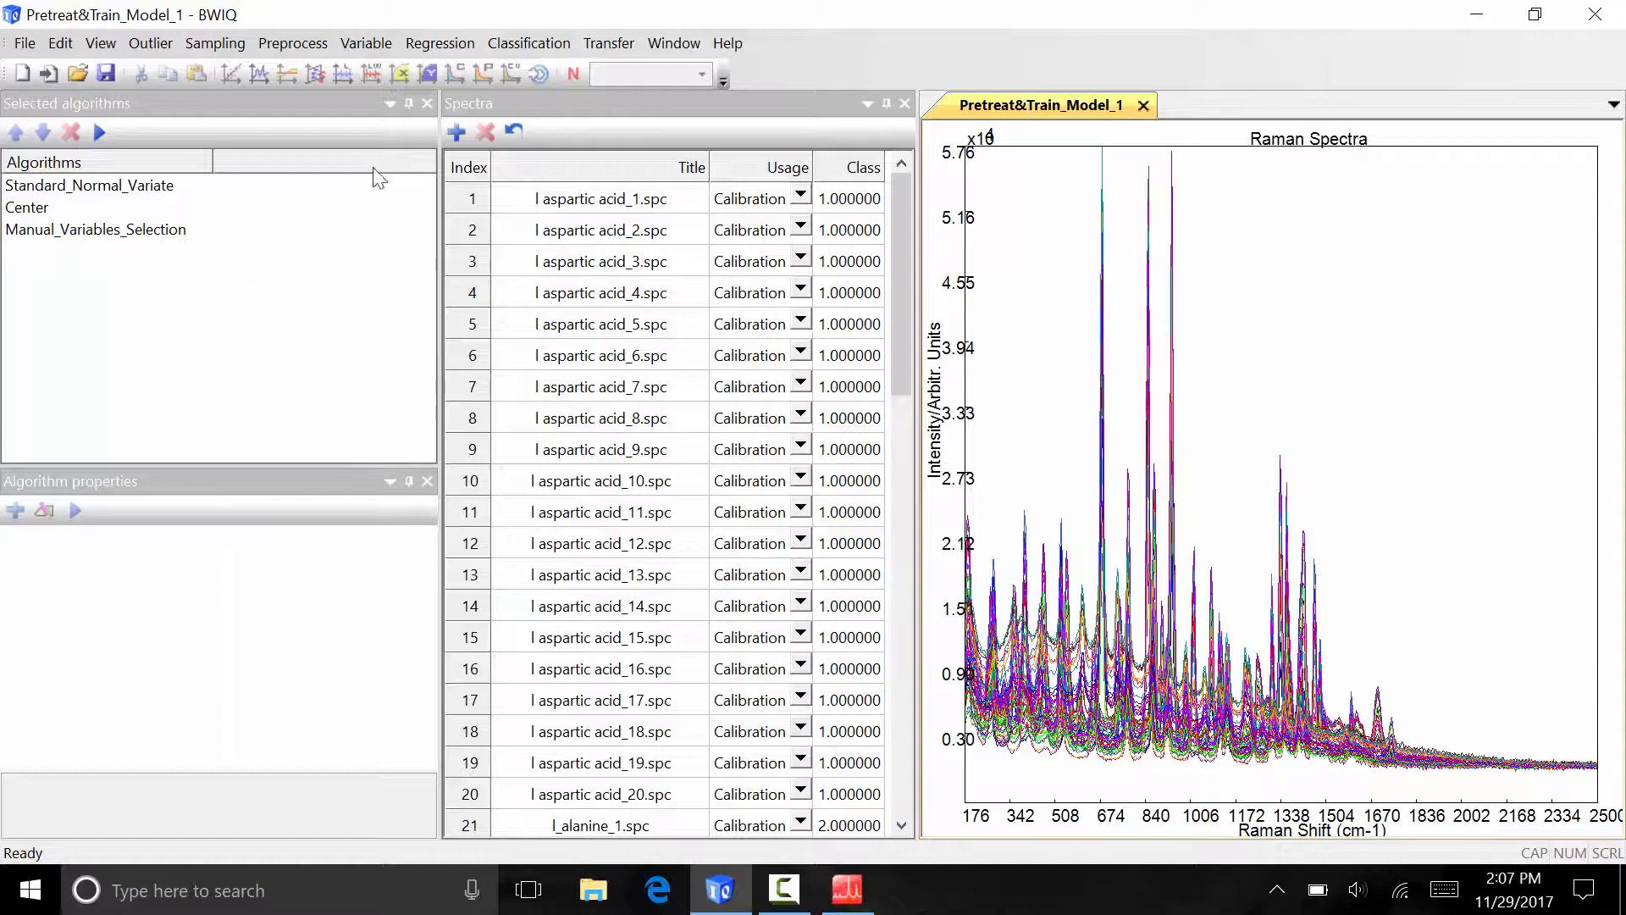
Add the PCA-MD classification algorithm to the selected algorithms with its default properties
click(506, 48)
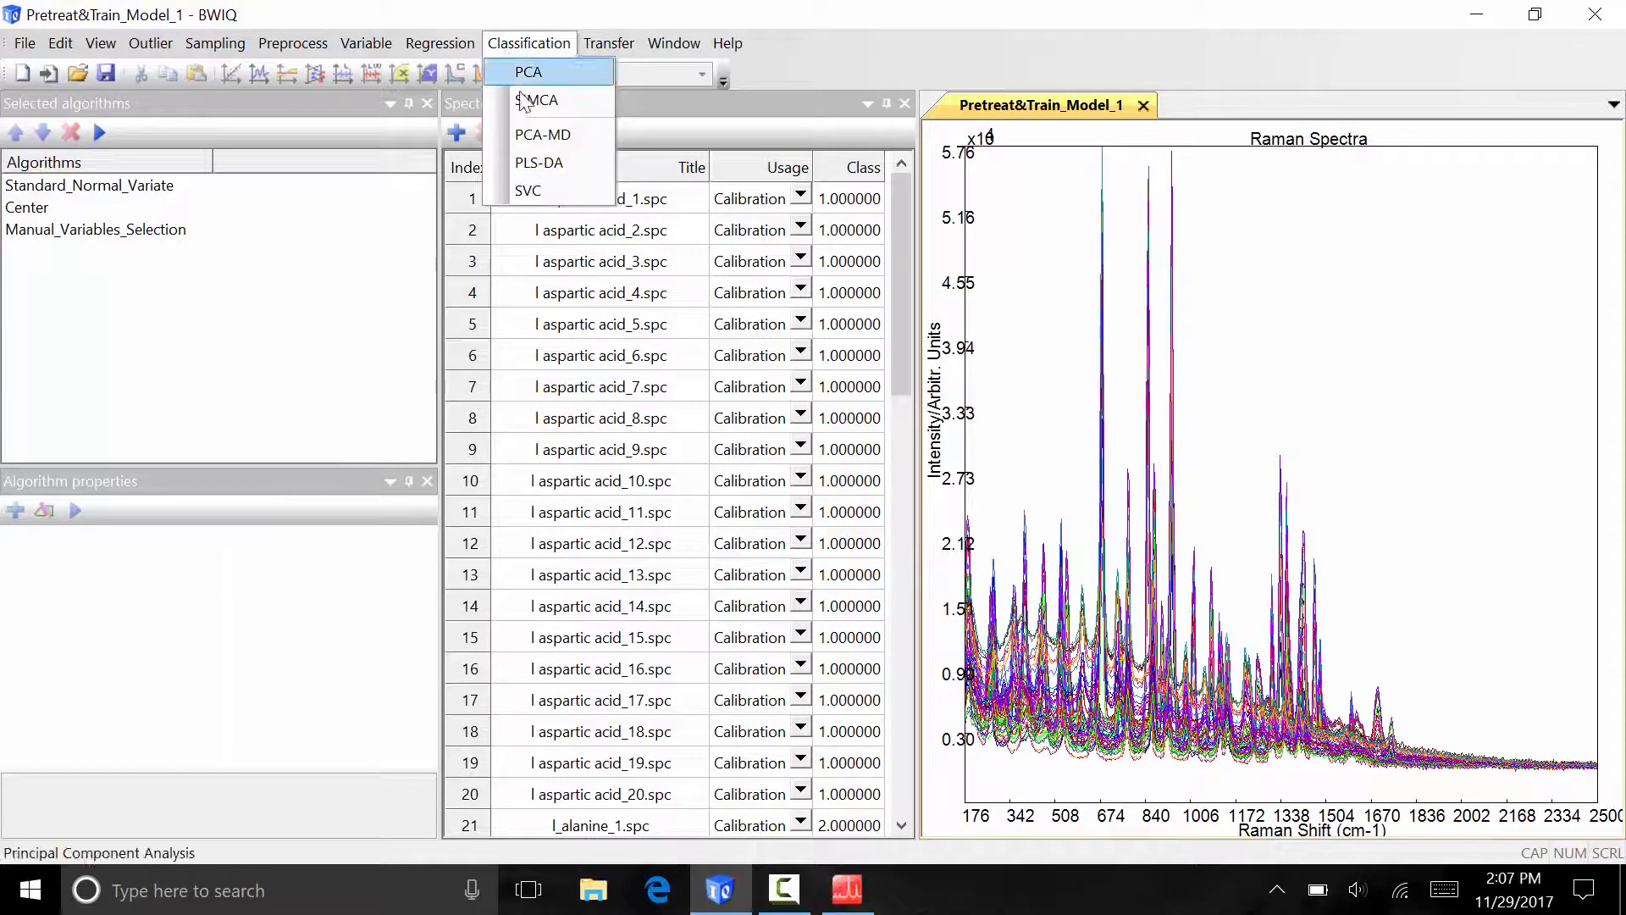
click(536, 135)
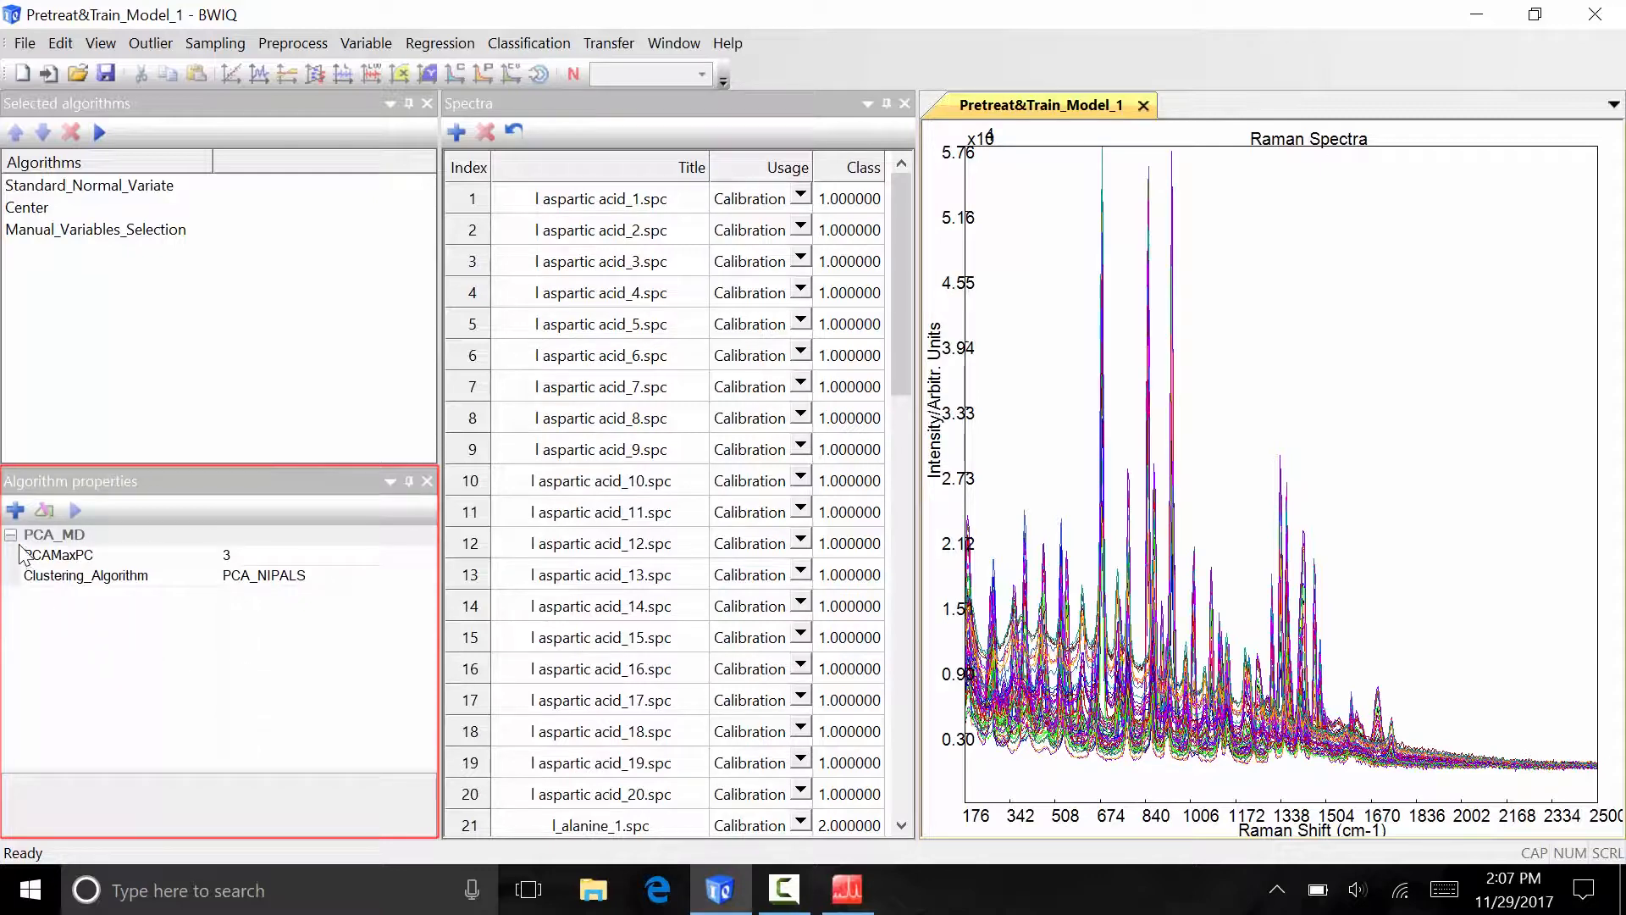
click(16, 510)
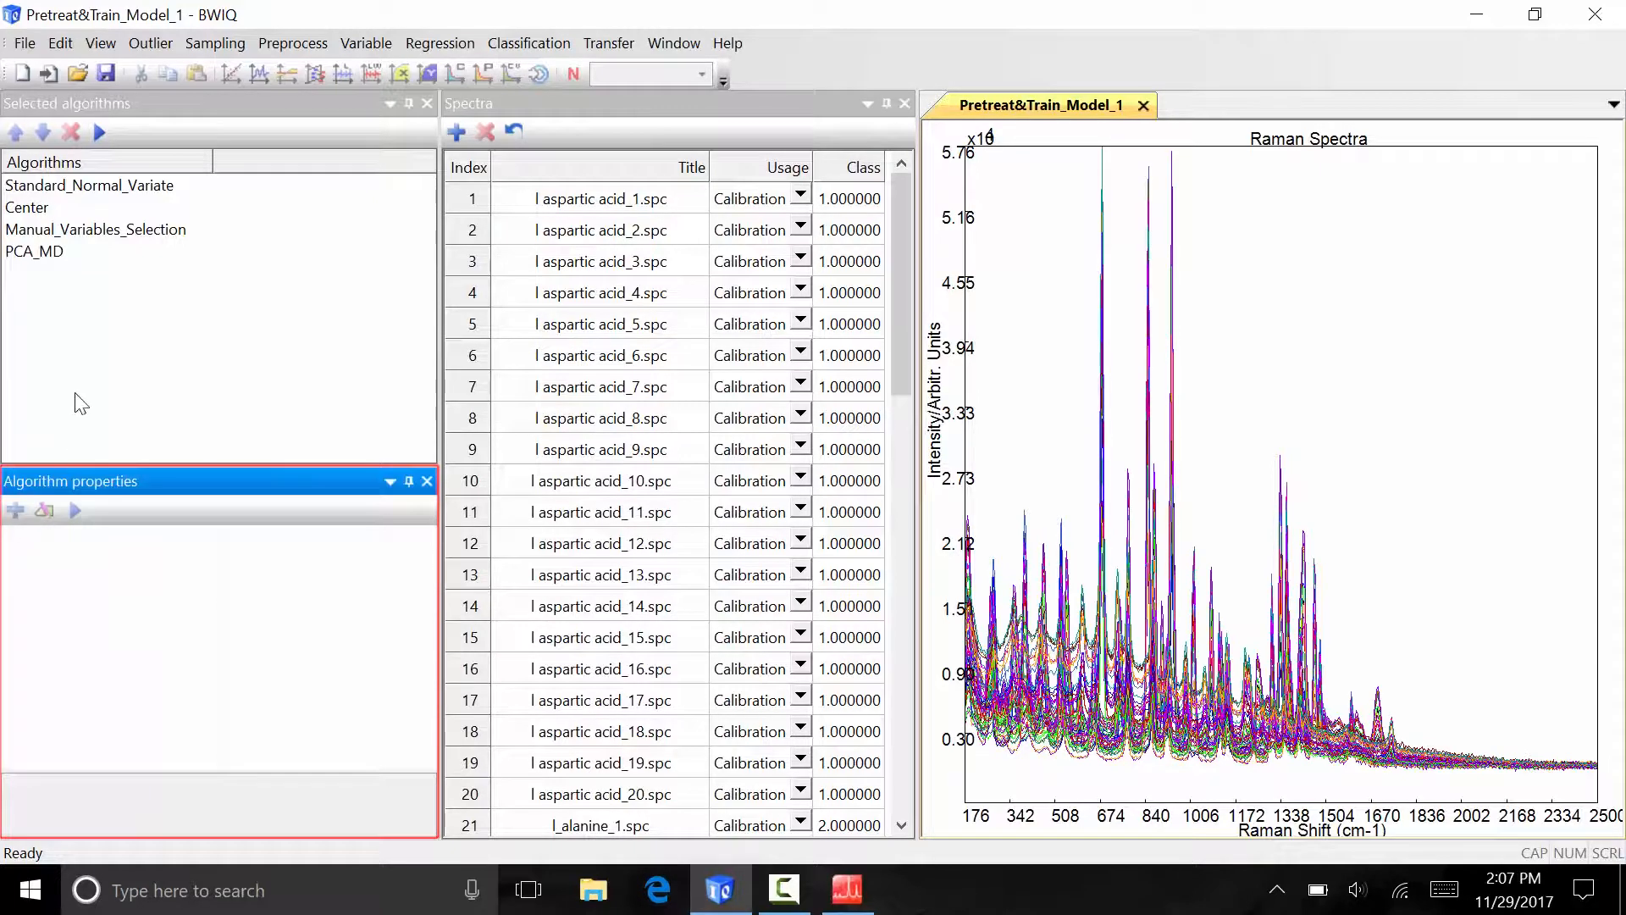
click(148, 283)
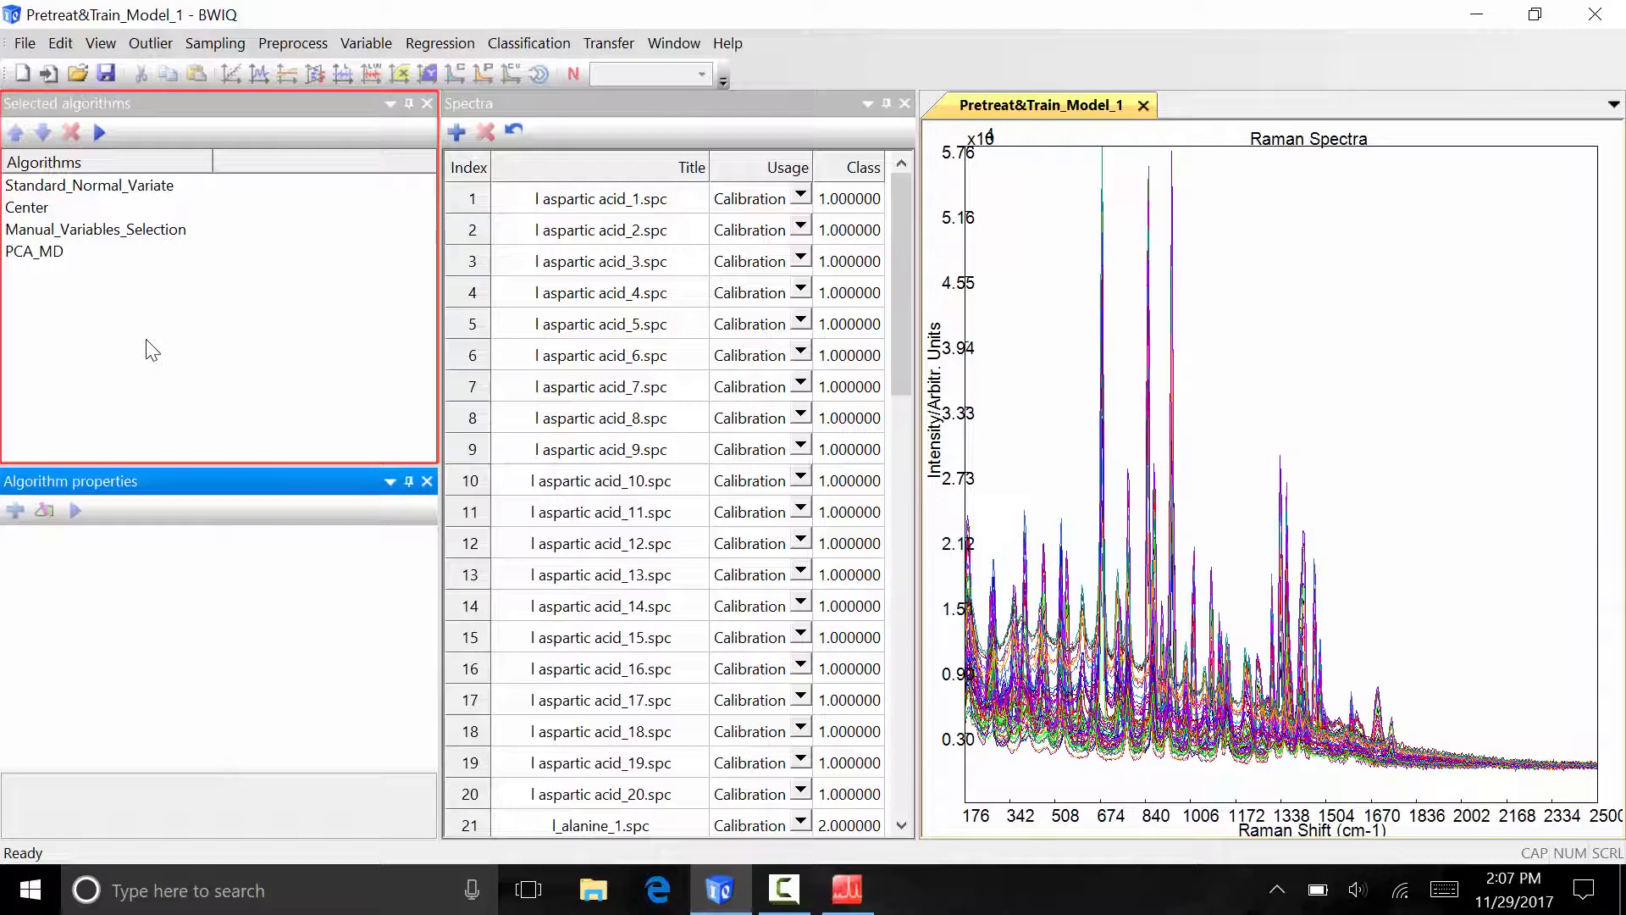
Save the model setup as a train file named example in the Classification model files_NanoRam folder
click(29, 47)
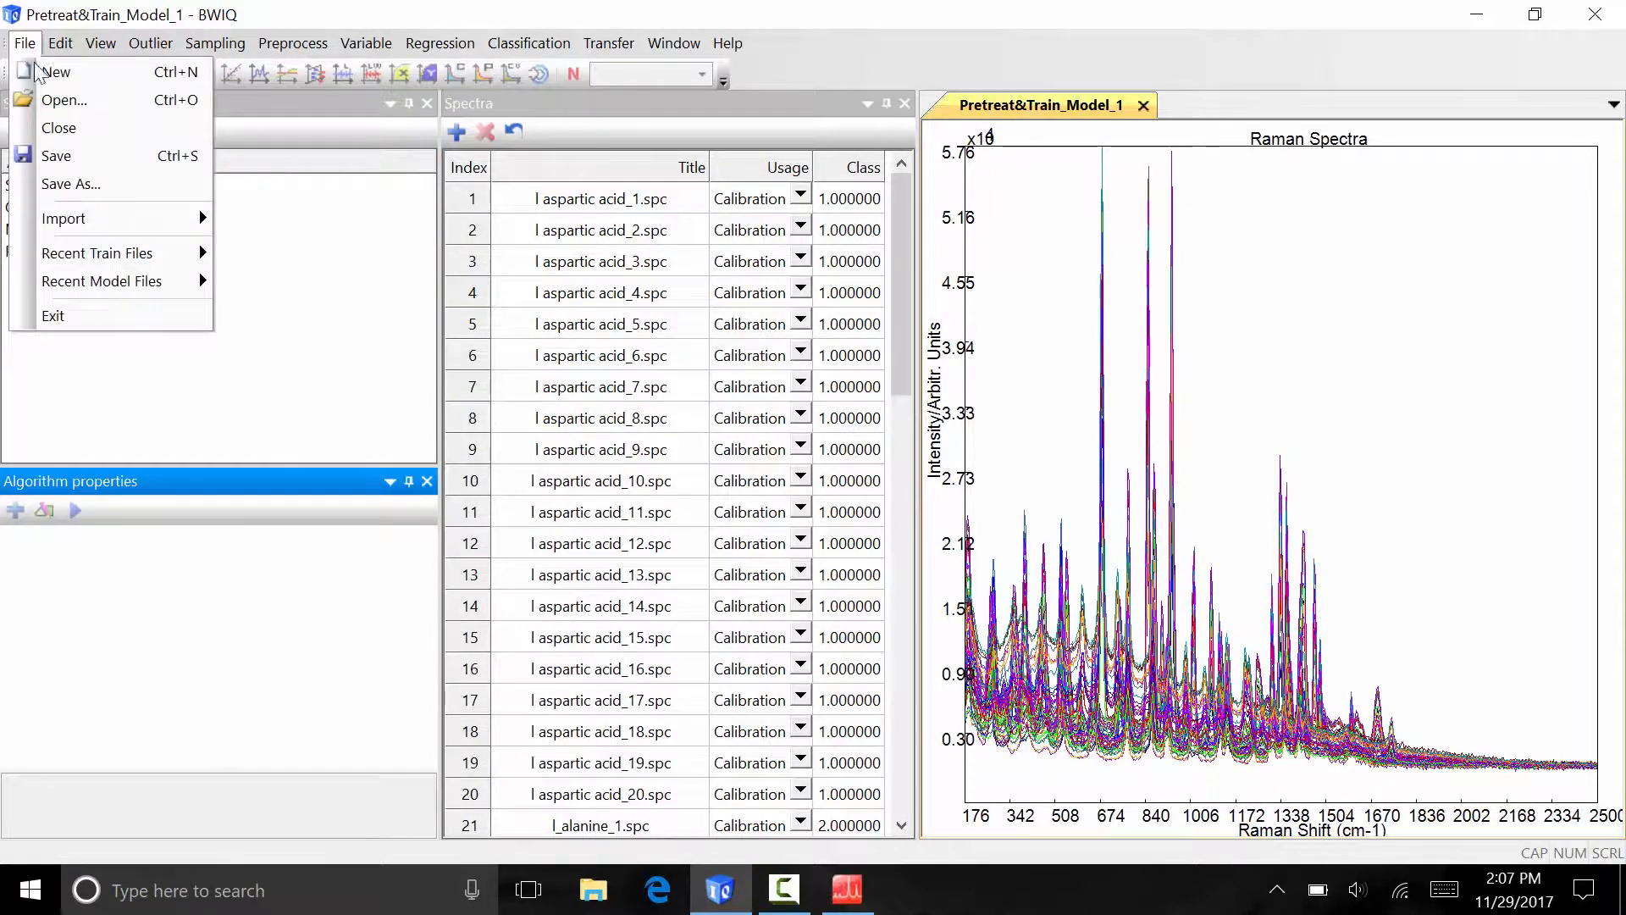
click(59, 188)
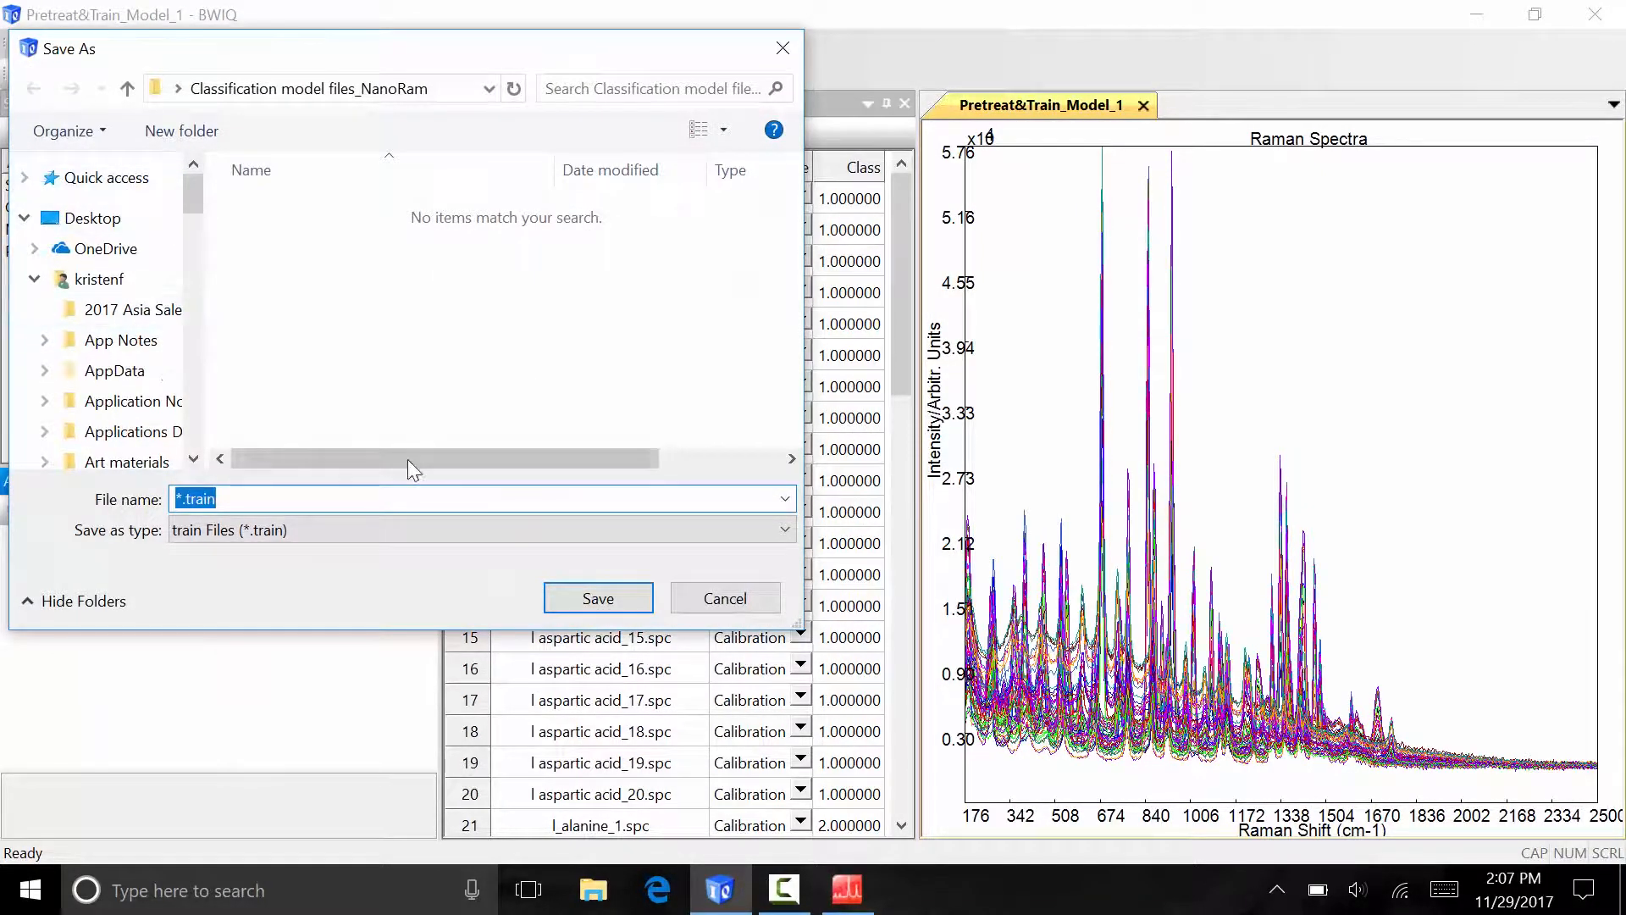
text(example)
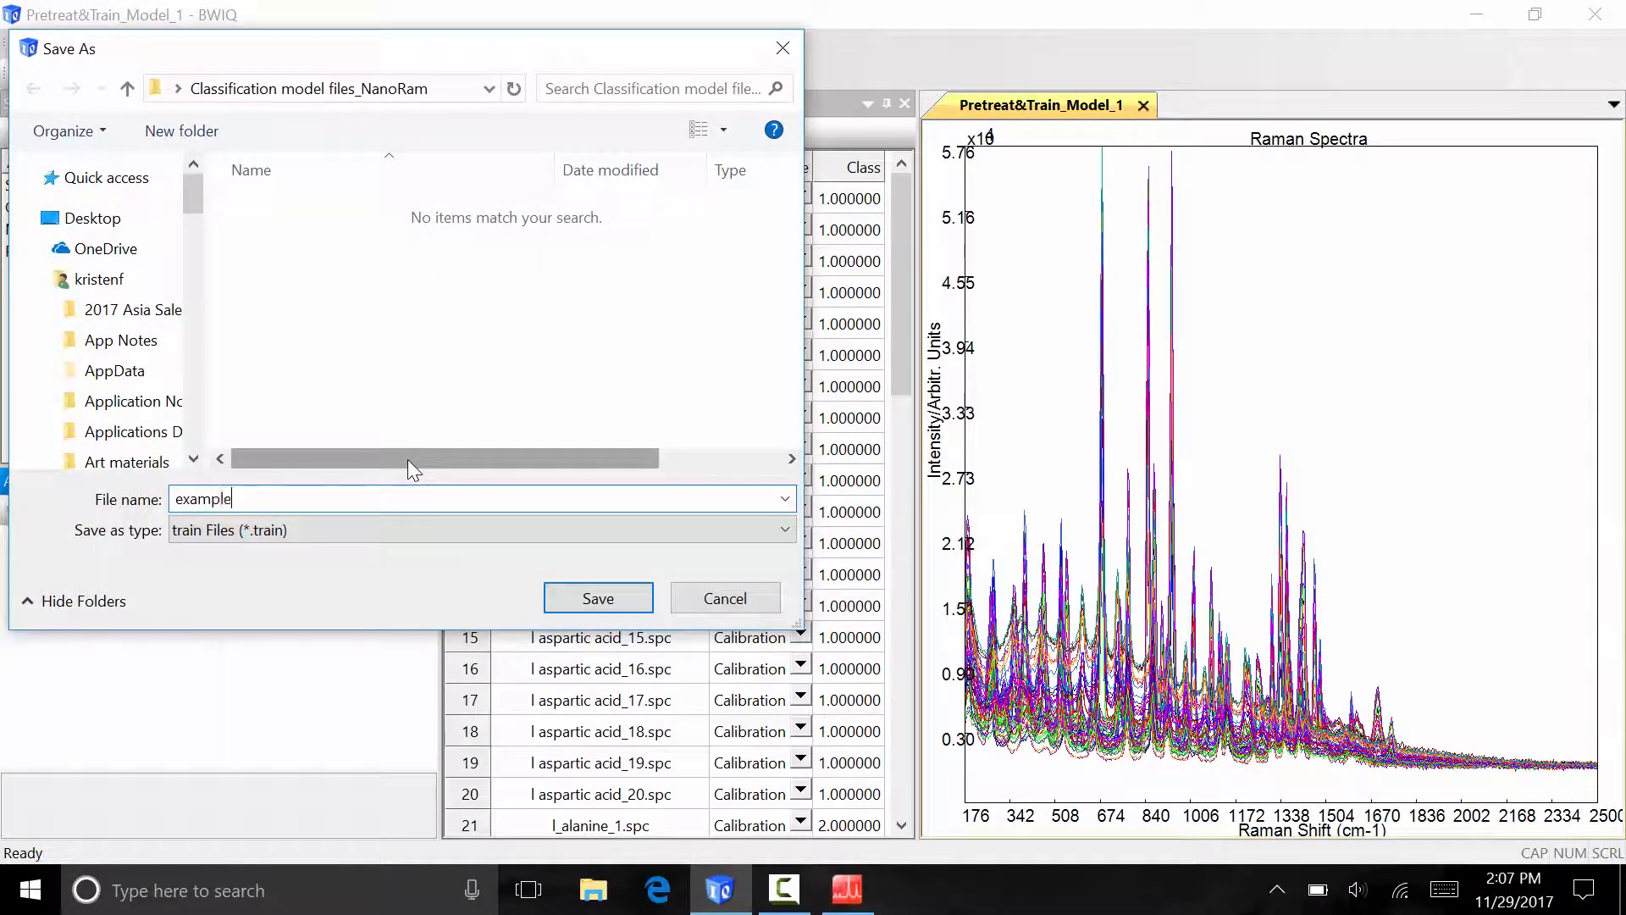
click(569, 601)
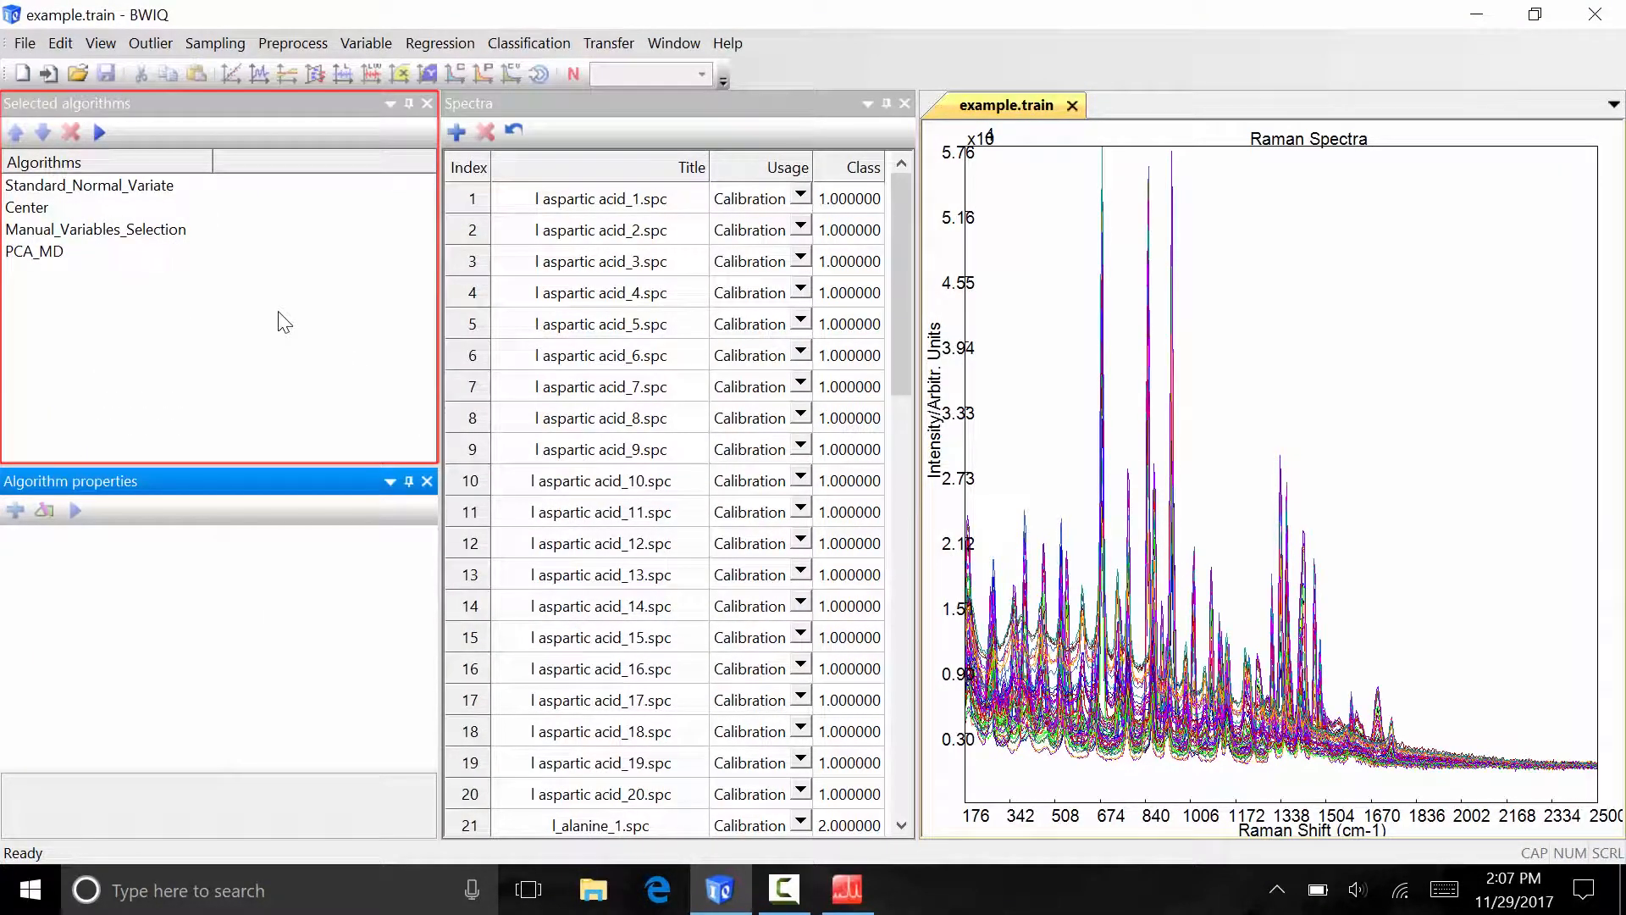
Run the selected algorithms and add a variable region from 200 to 1800 to build the model
click(101, 132)
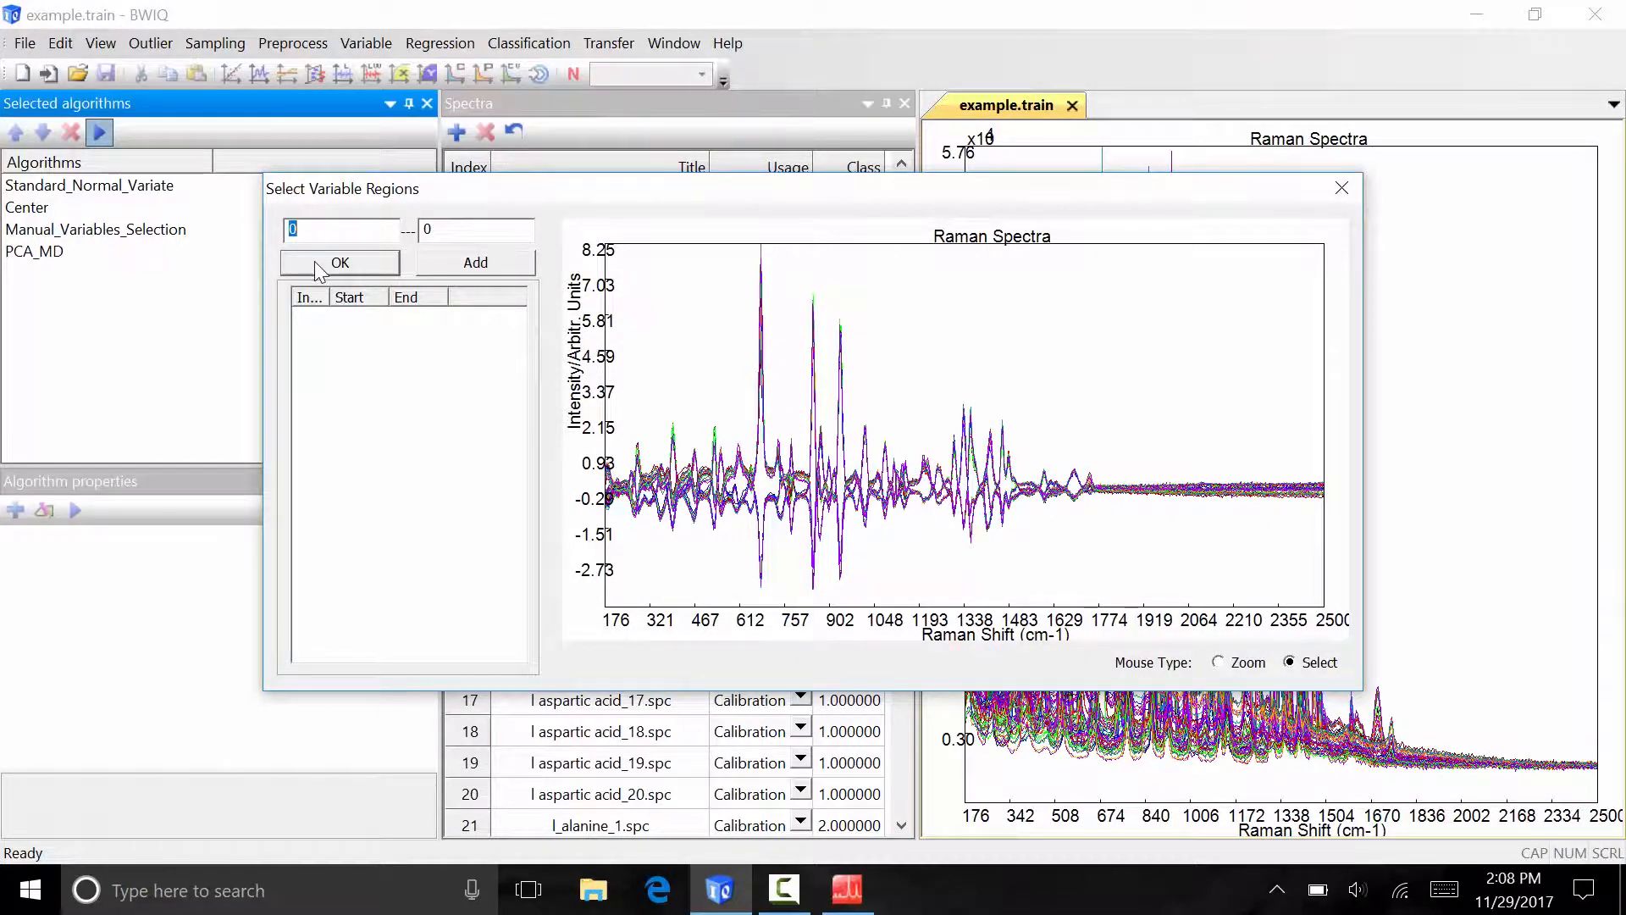
drag(619, 254, 1115, 546)
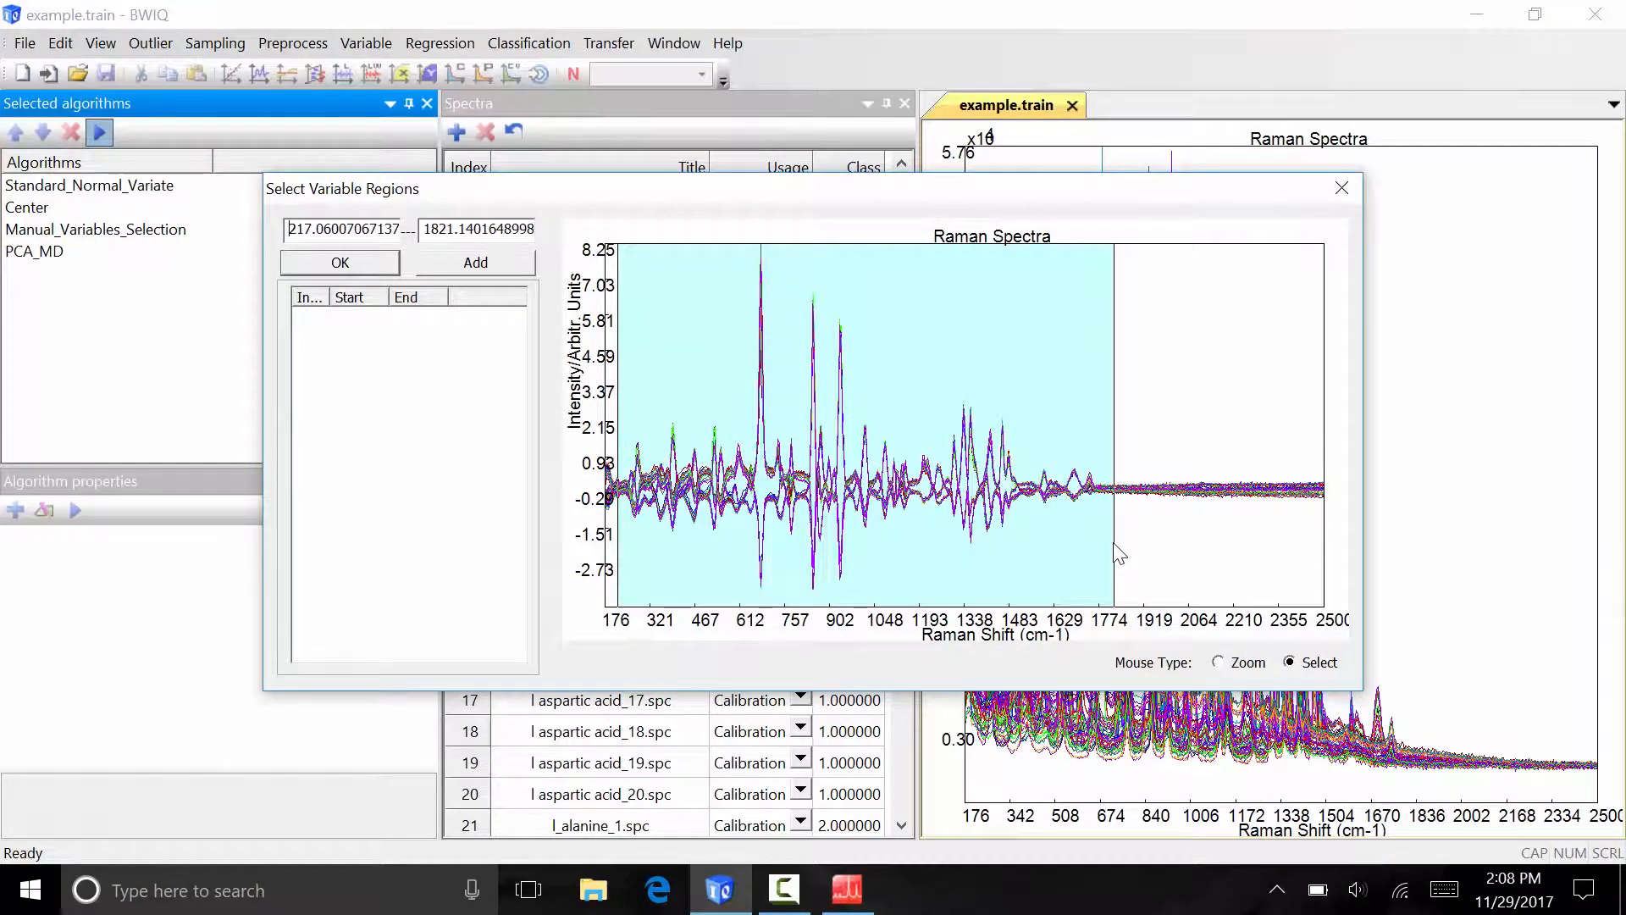
double_click(309, 228)
text(200)
double_click(434, 229)
text(1)
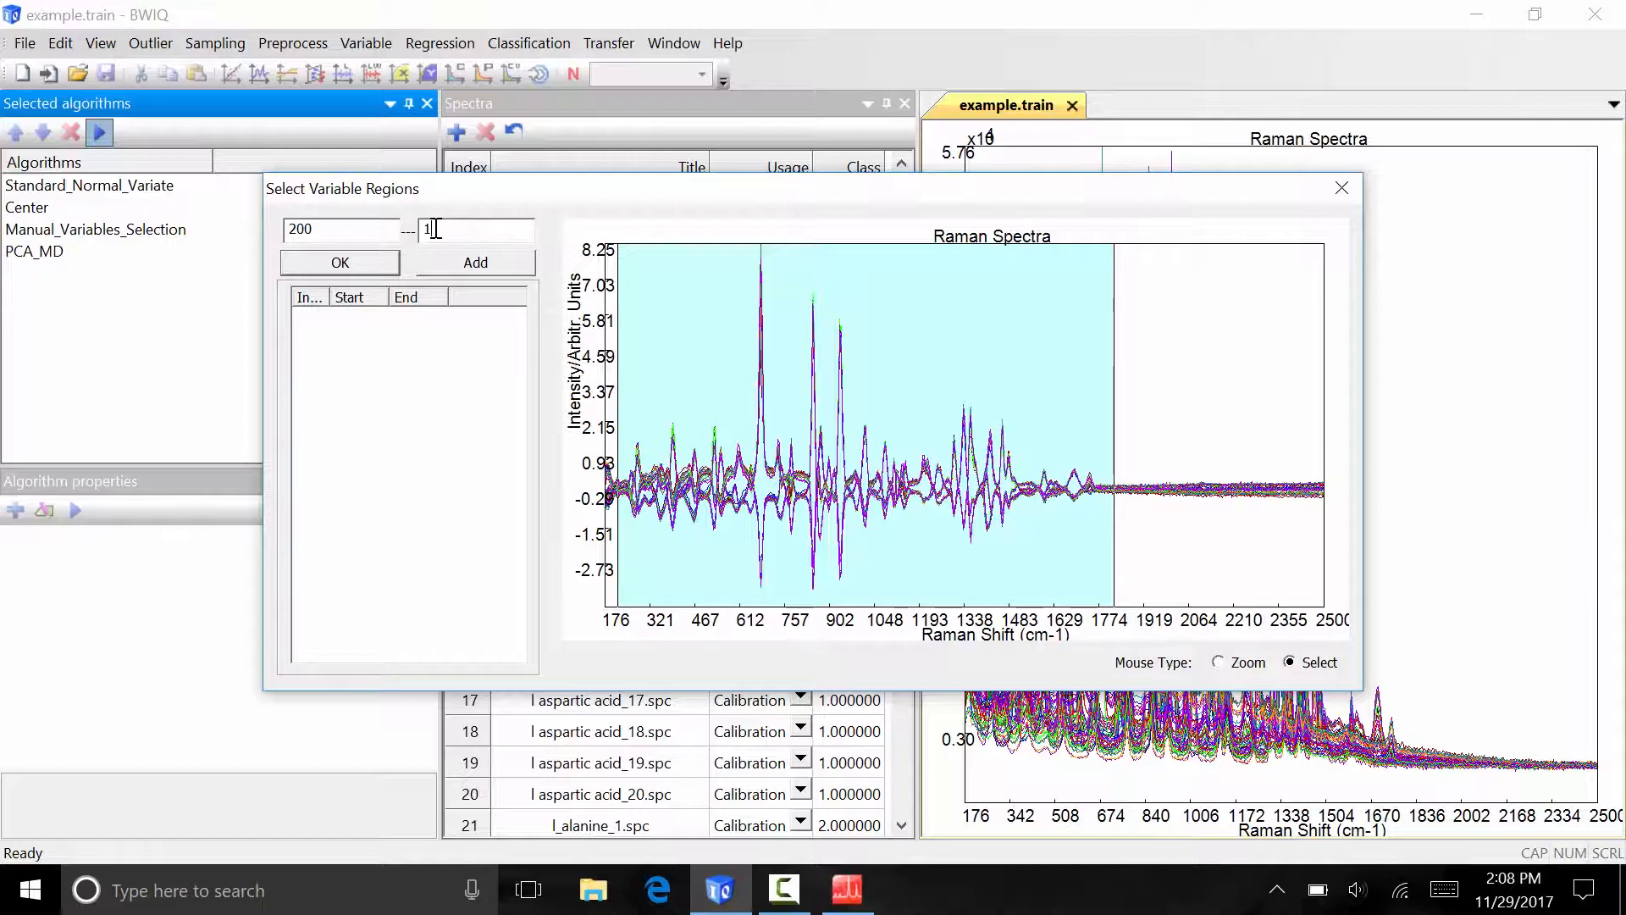
text(800)
click(443, 264)
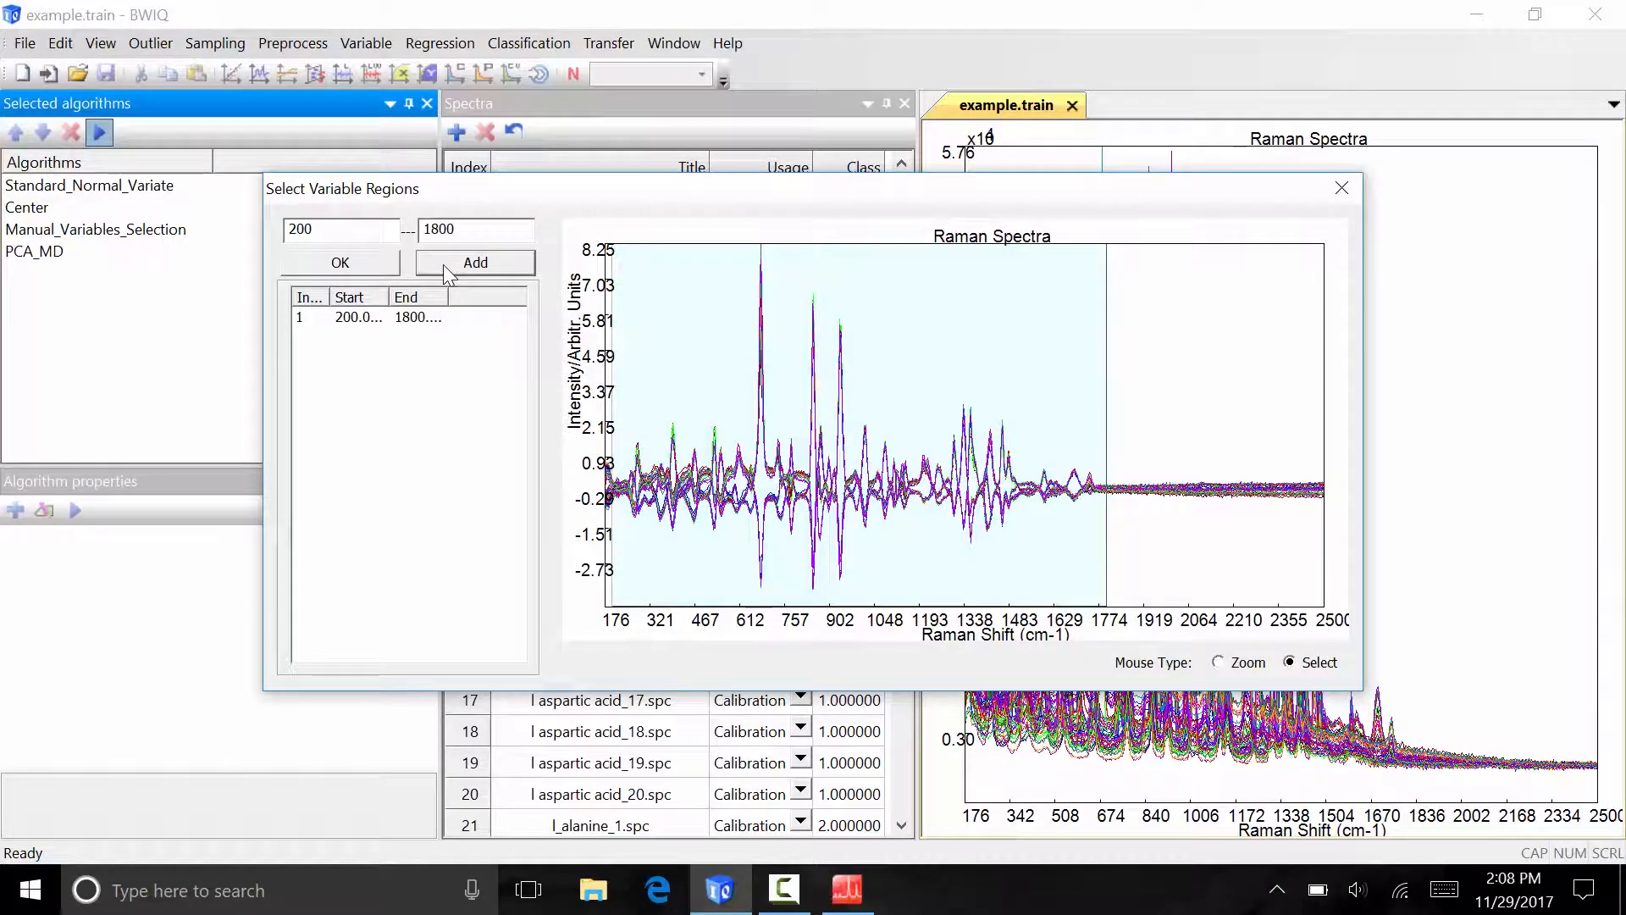
click(343, 263)
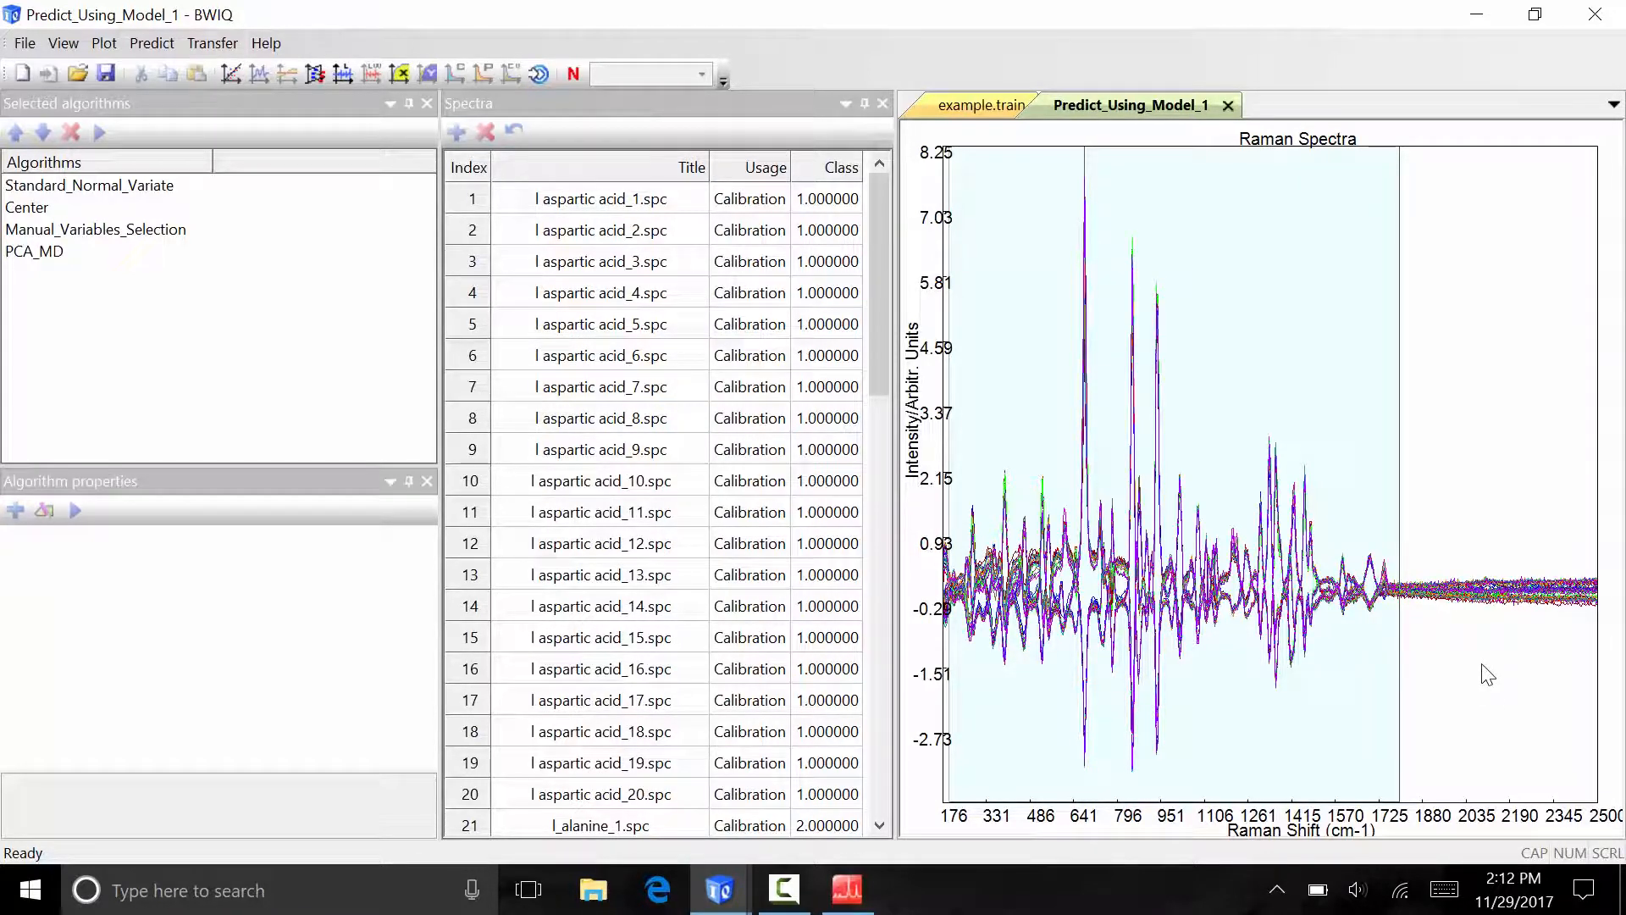
Plot the scores of vector 1 against vector 2 for the calibration samples
click(310, 82)
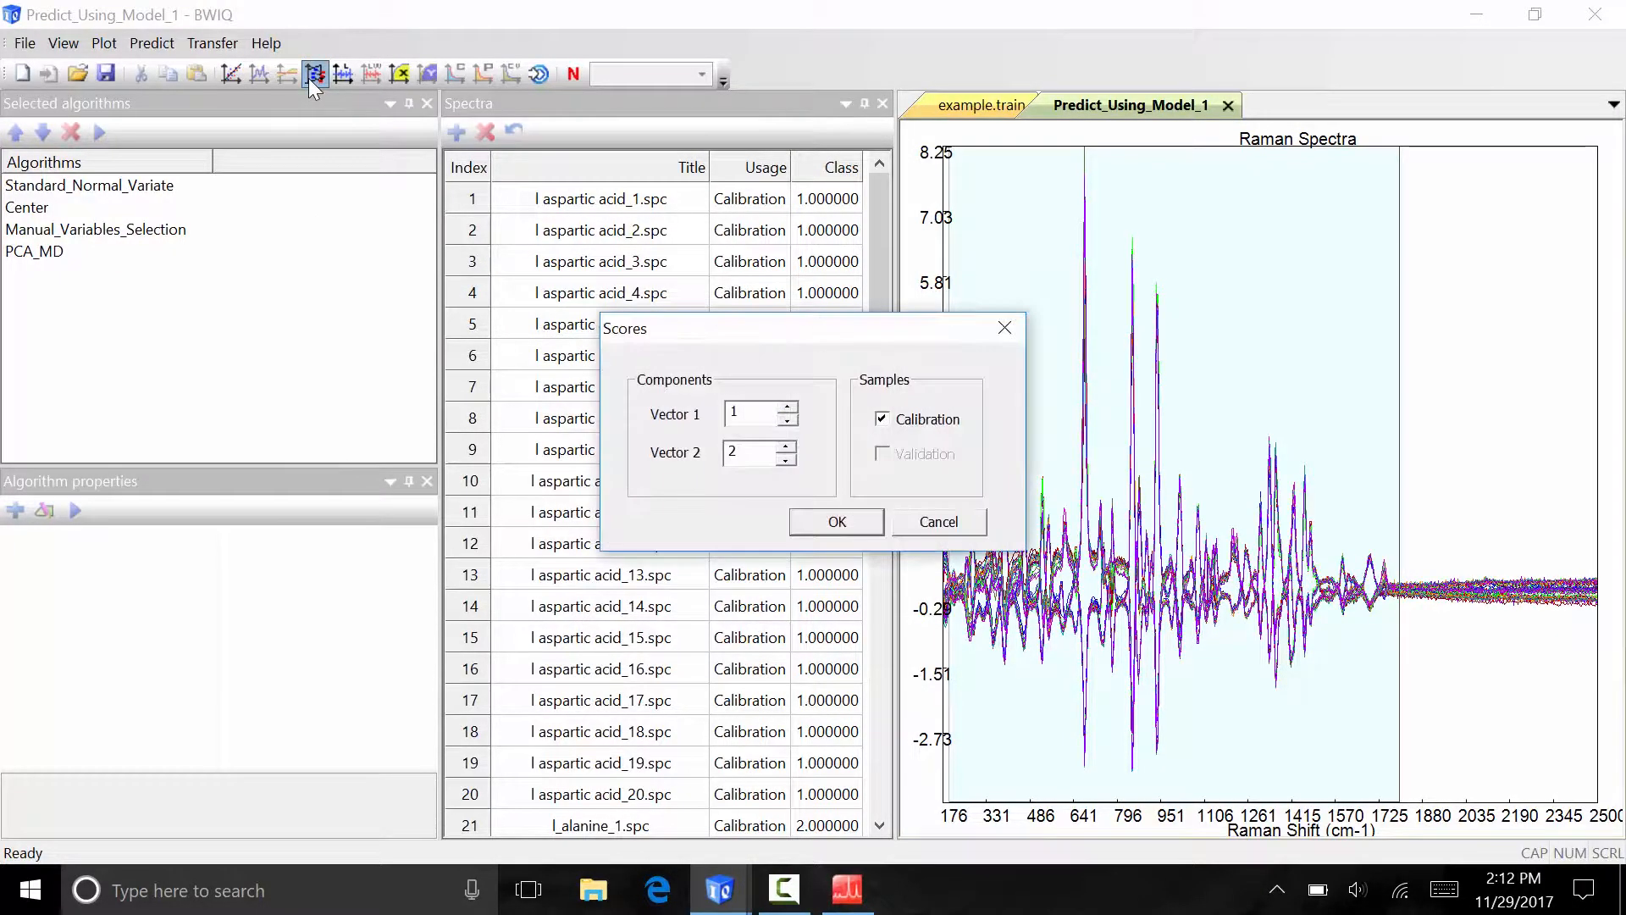
click(823, 525)
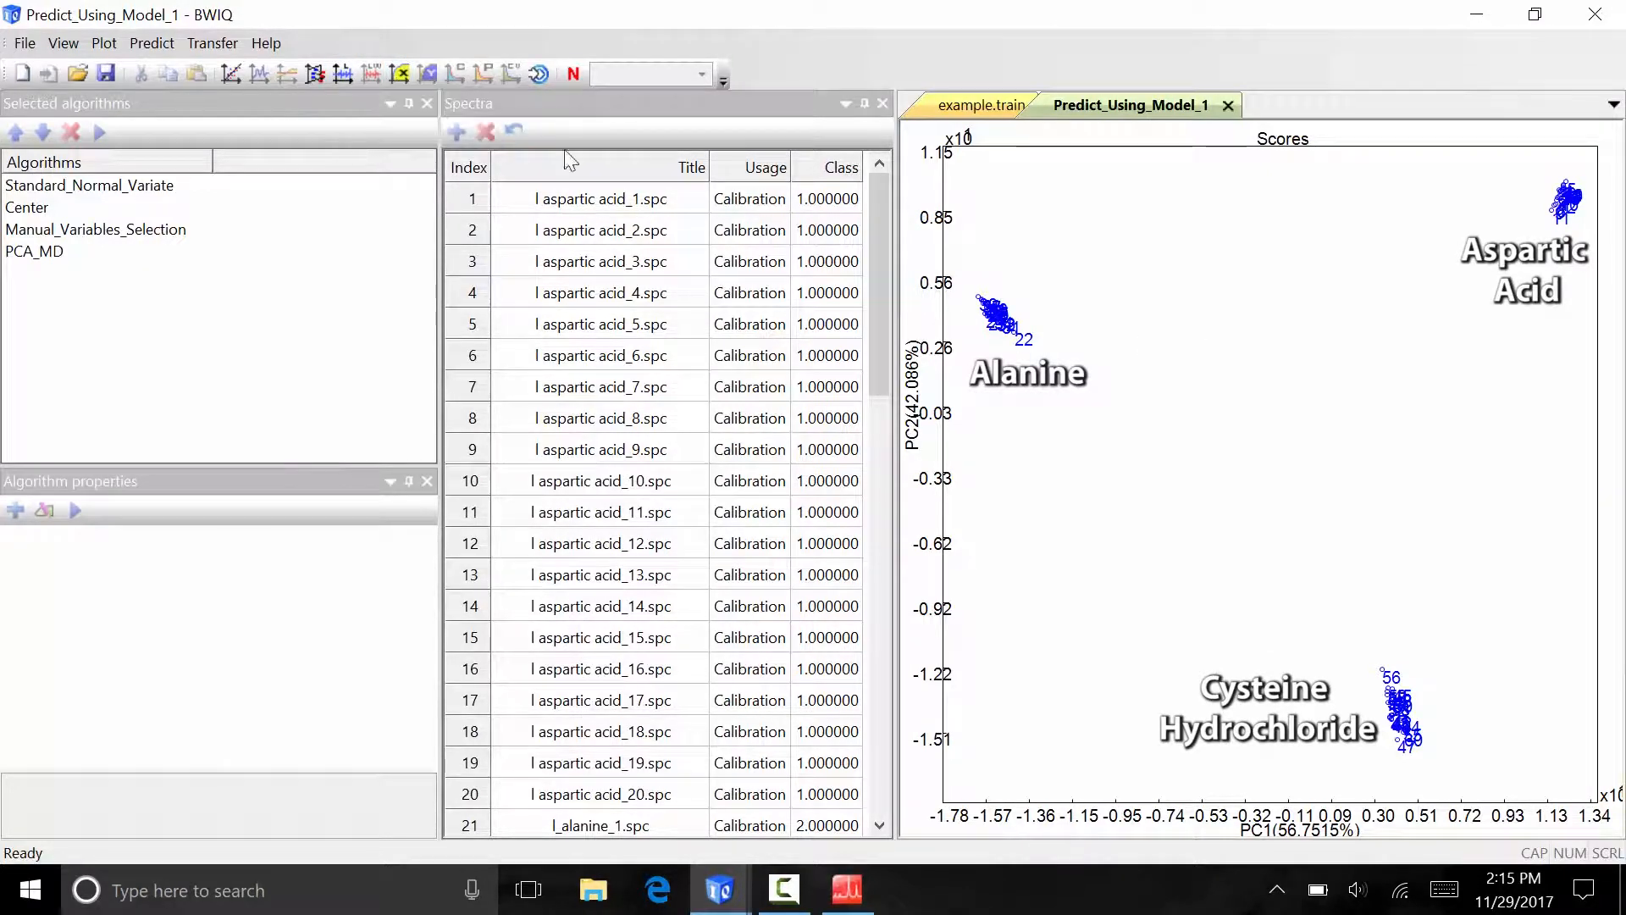
Load all SPC files from the Classification test samples folder and predict their classes with the model
click(144, 44)
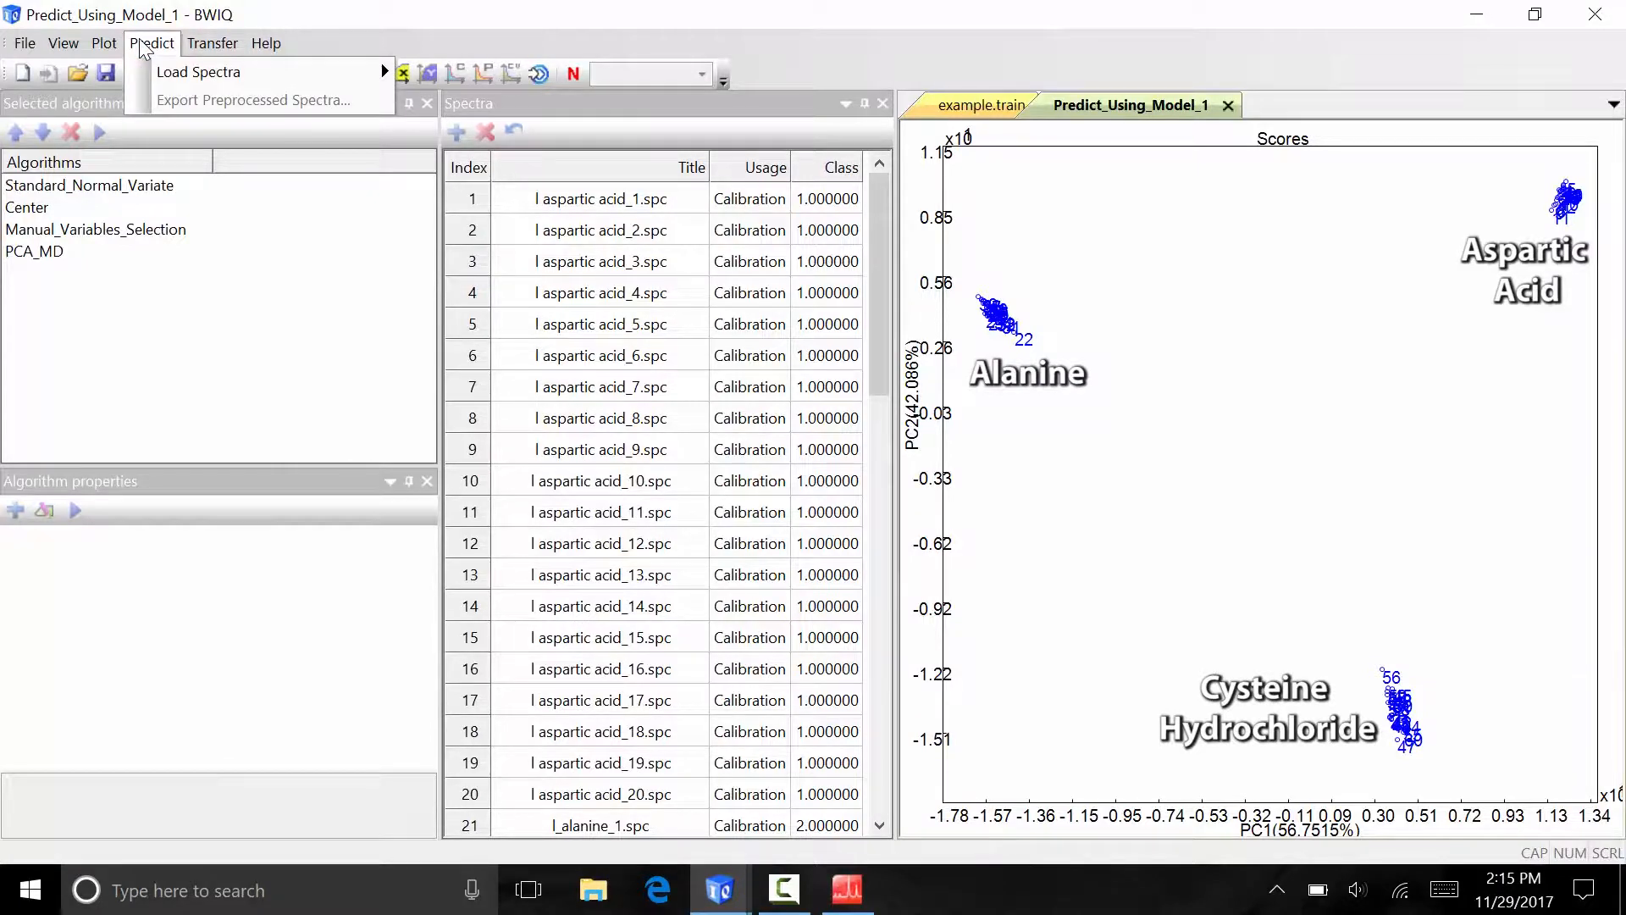
mouse_move(152, 72)
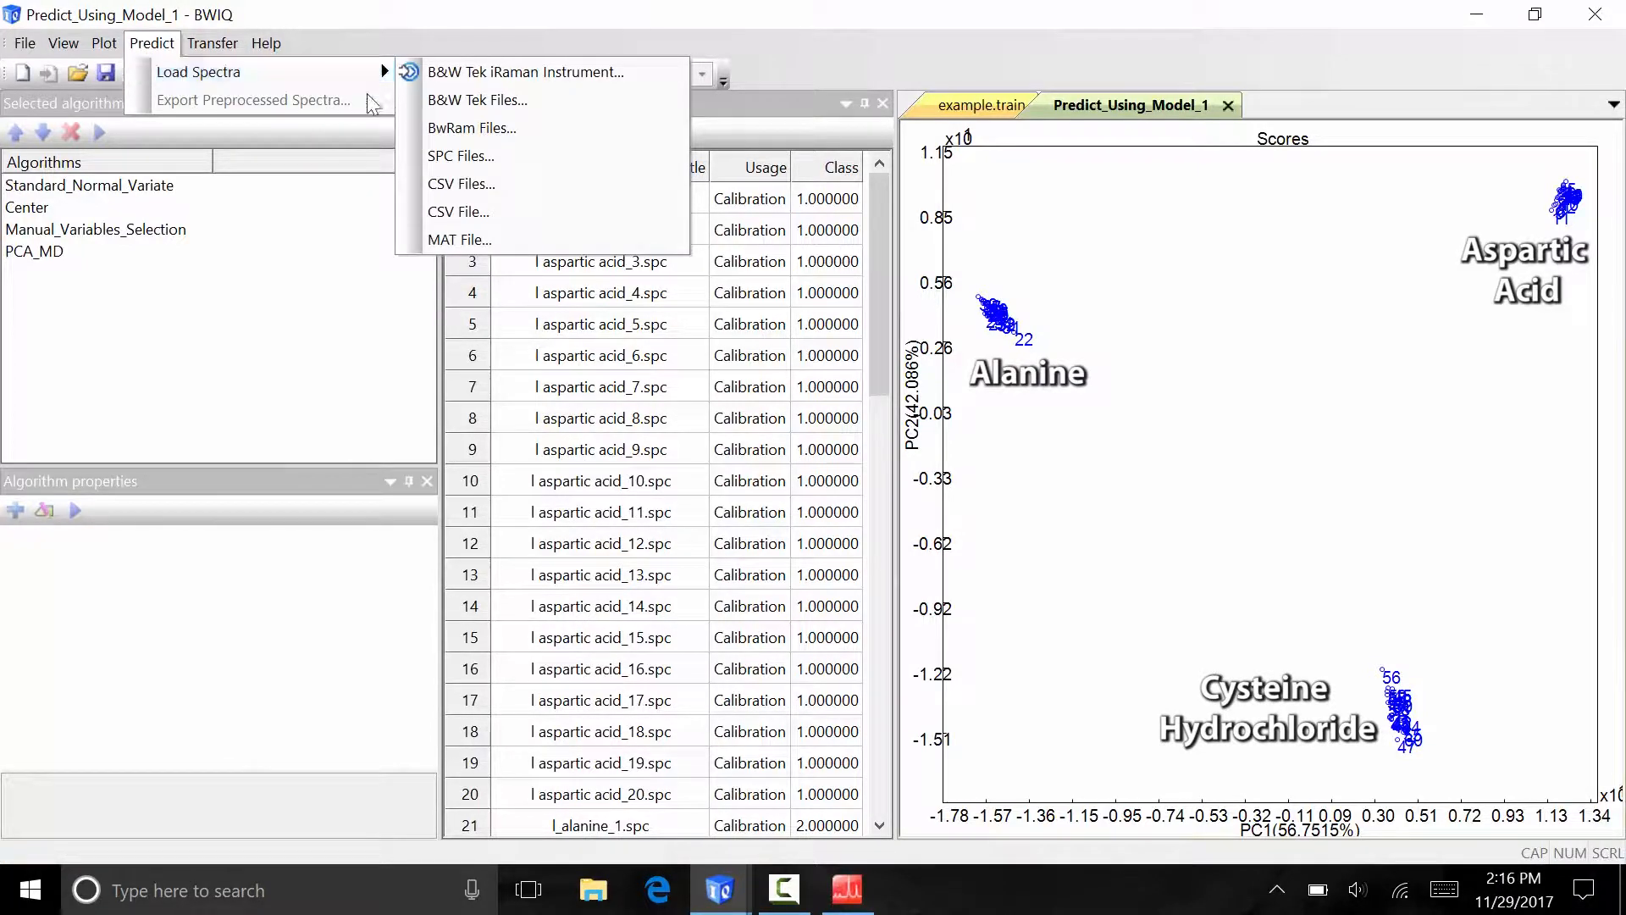
click(455, 159)
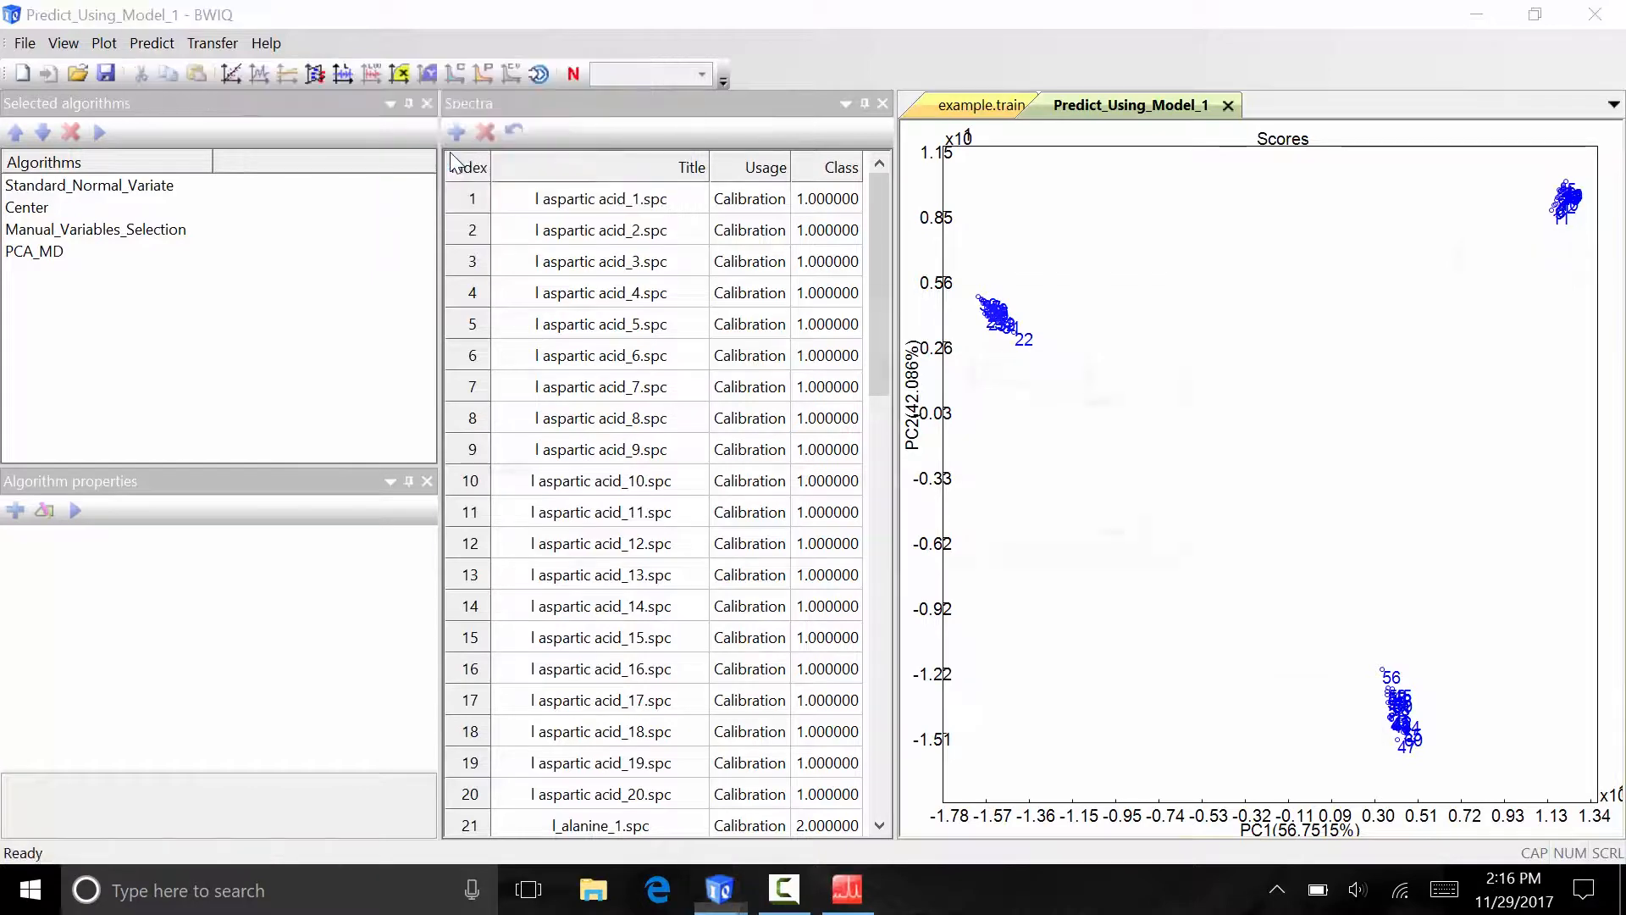
click(1143, 421)
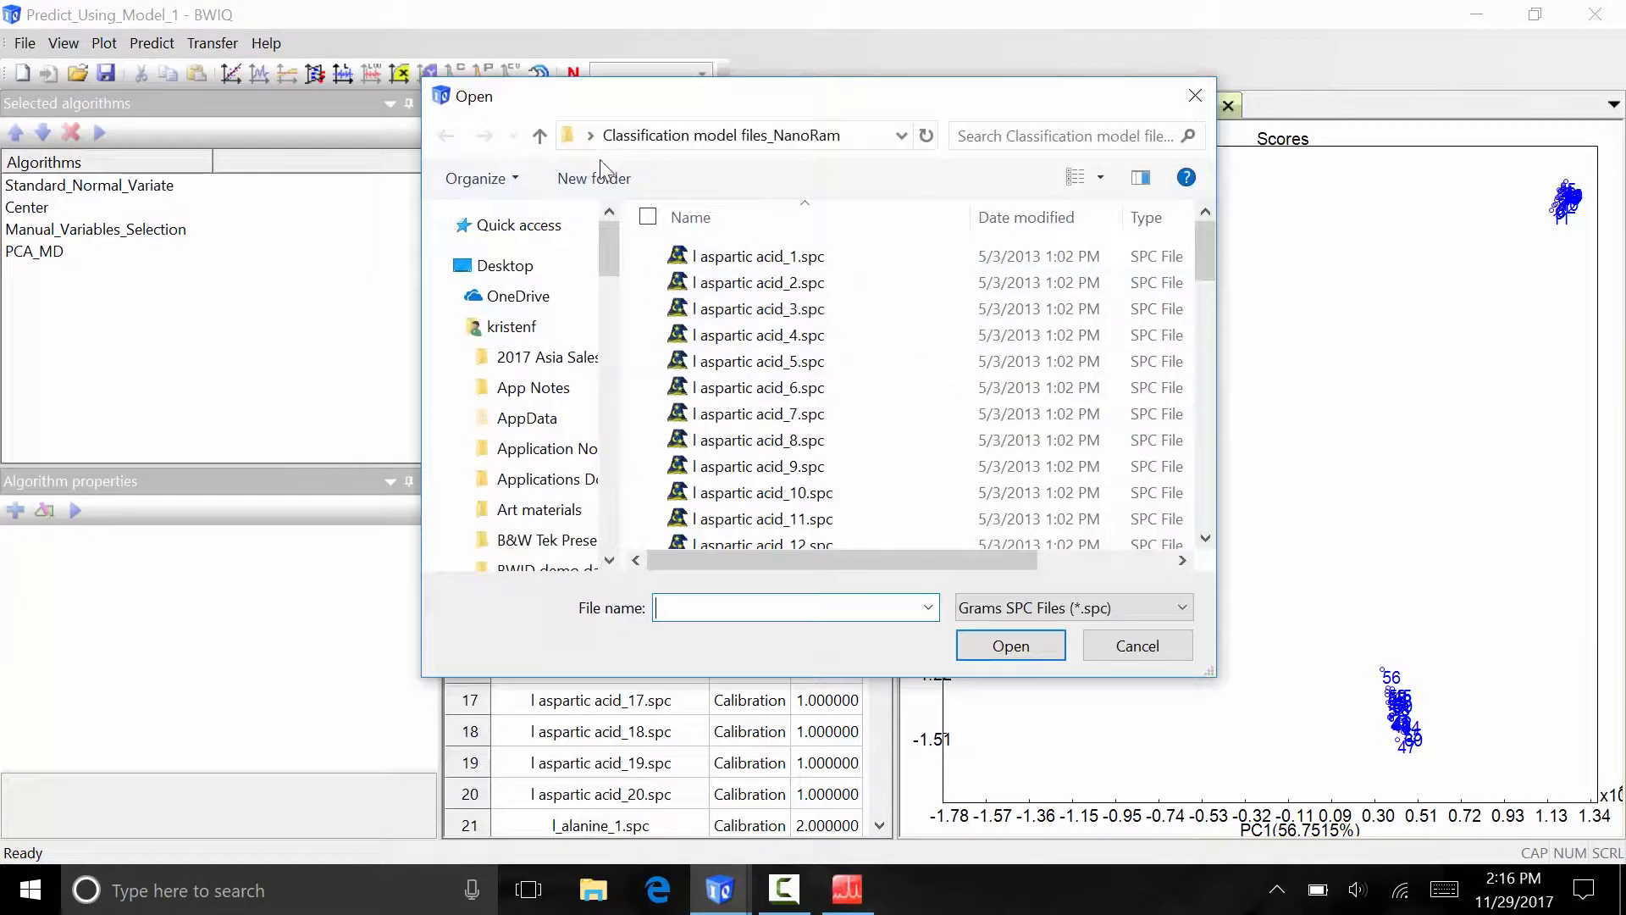
click(591, 135)
click(626, 492)
click(729, 256)
shift+click(728, 493)
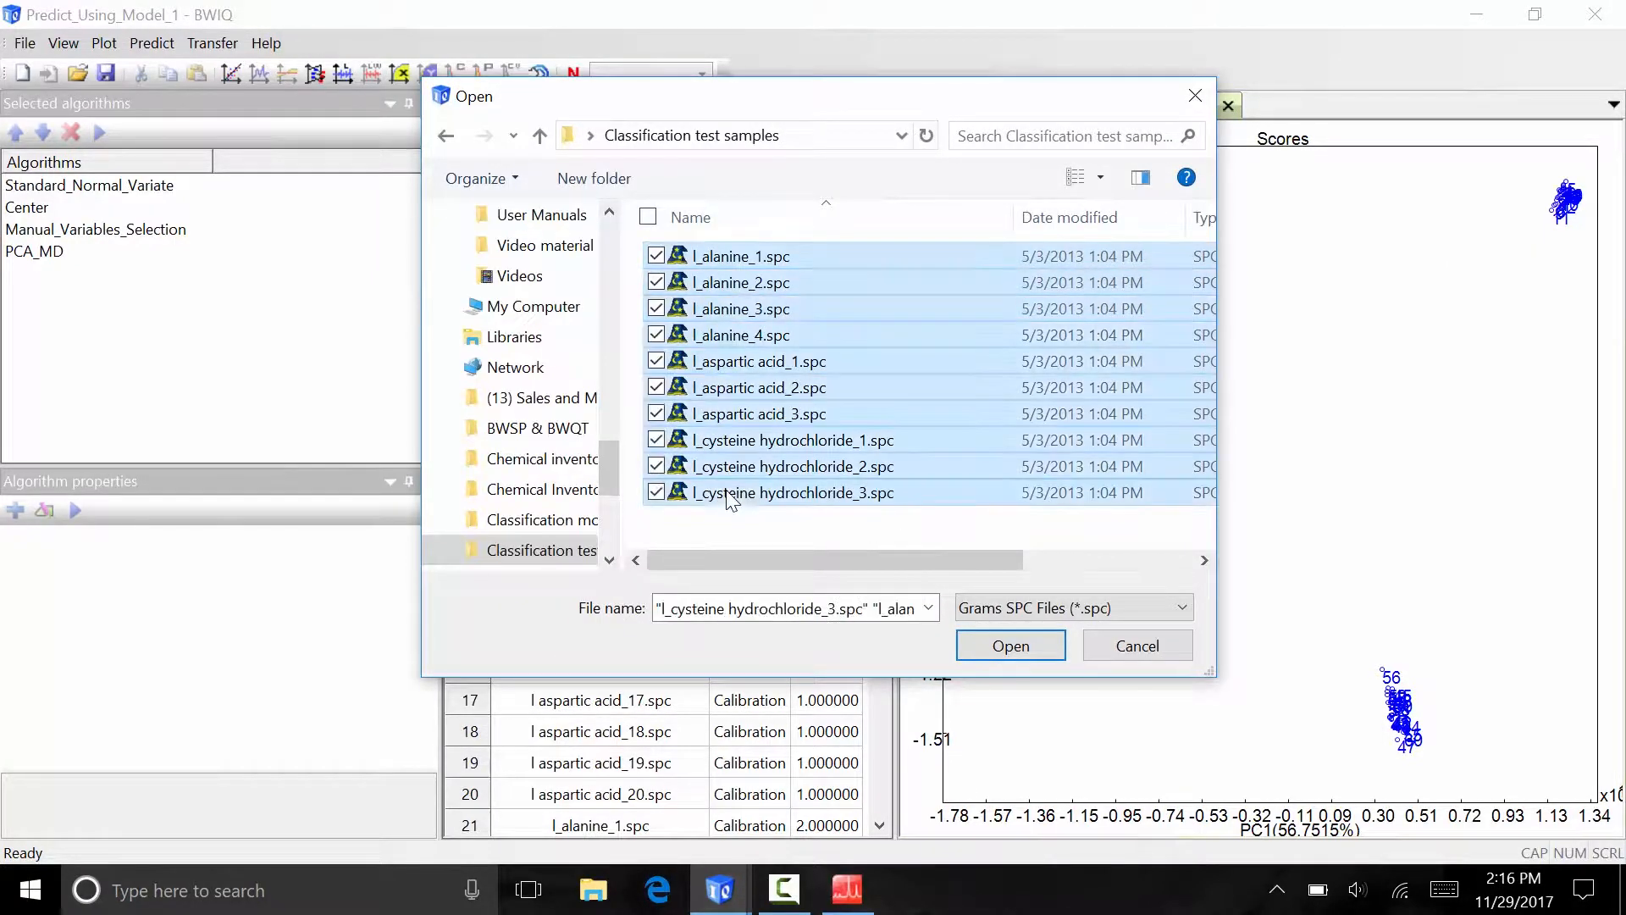
click(1009, 646)
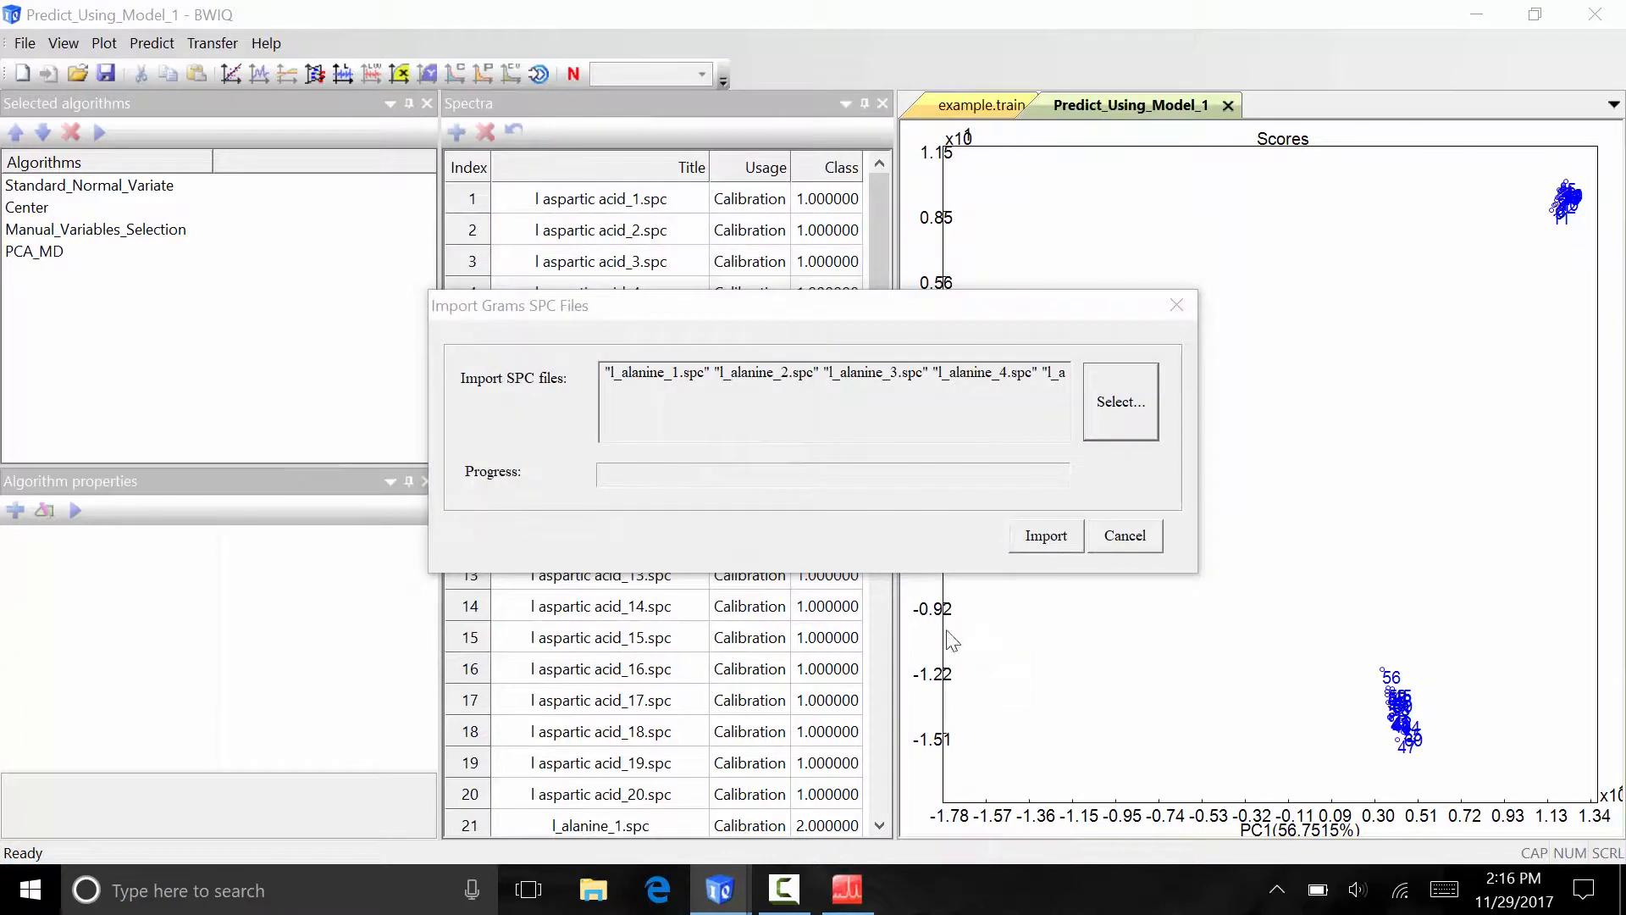
click(1026, 540)
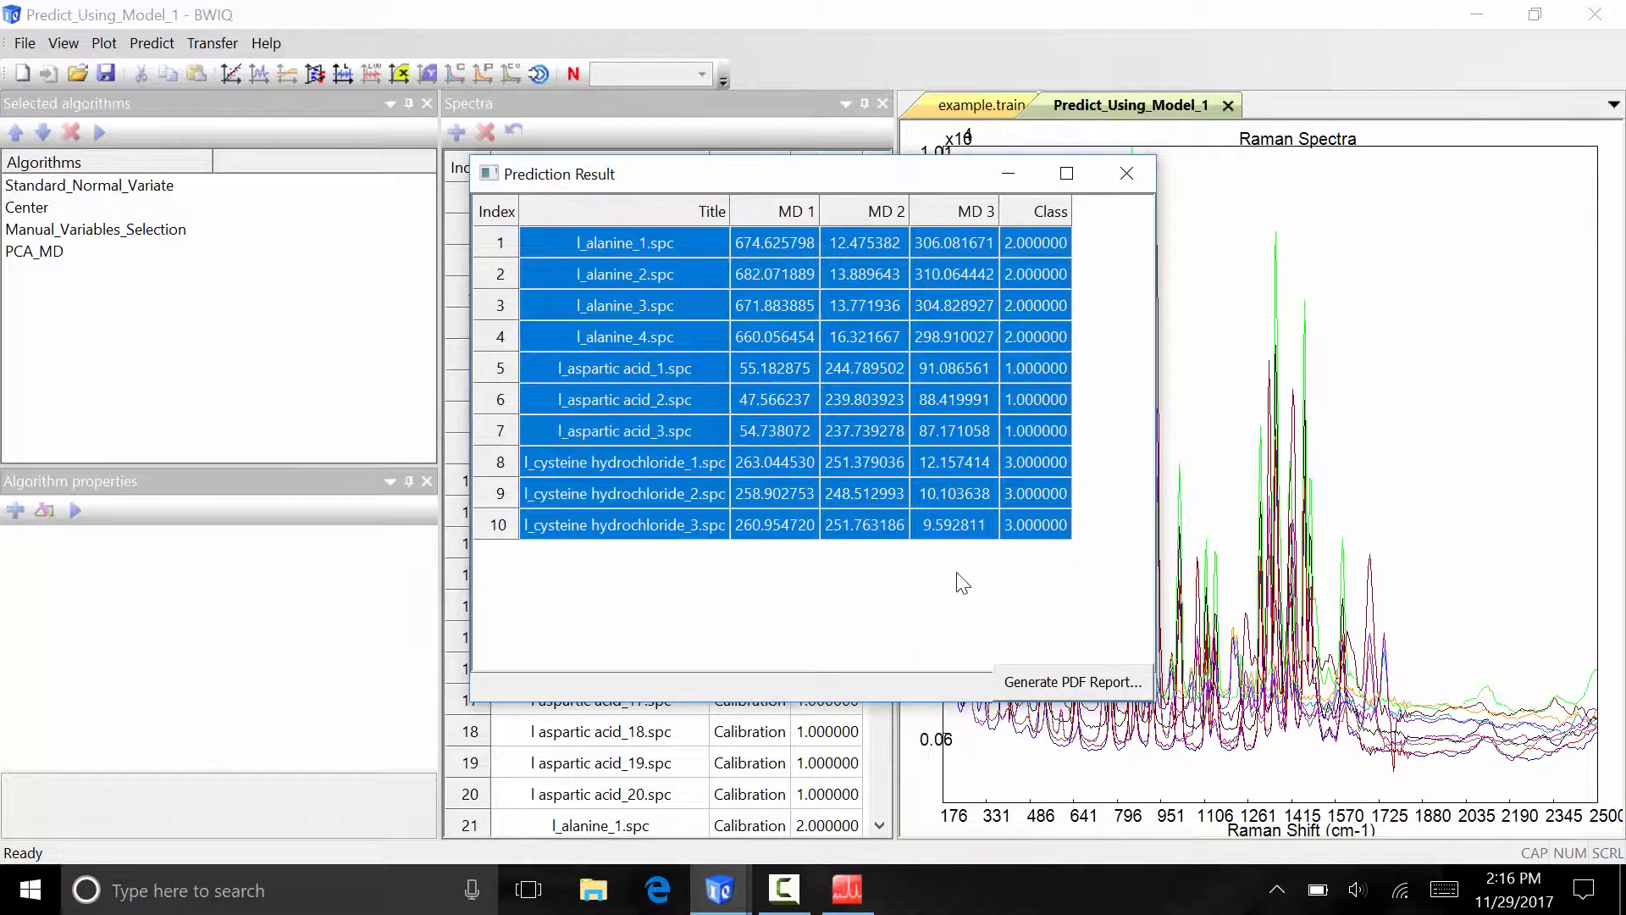
Examine the MD 1, MD 2 and MD 3 values and predicted classes of the alanine, aspartic acid and cysteine hydrochloride samples
click(878, 430)
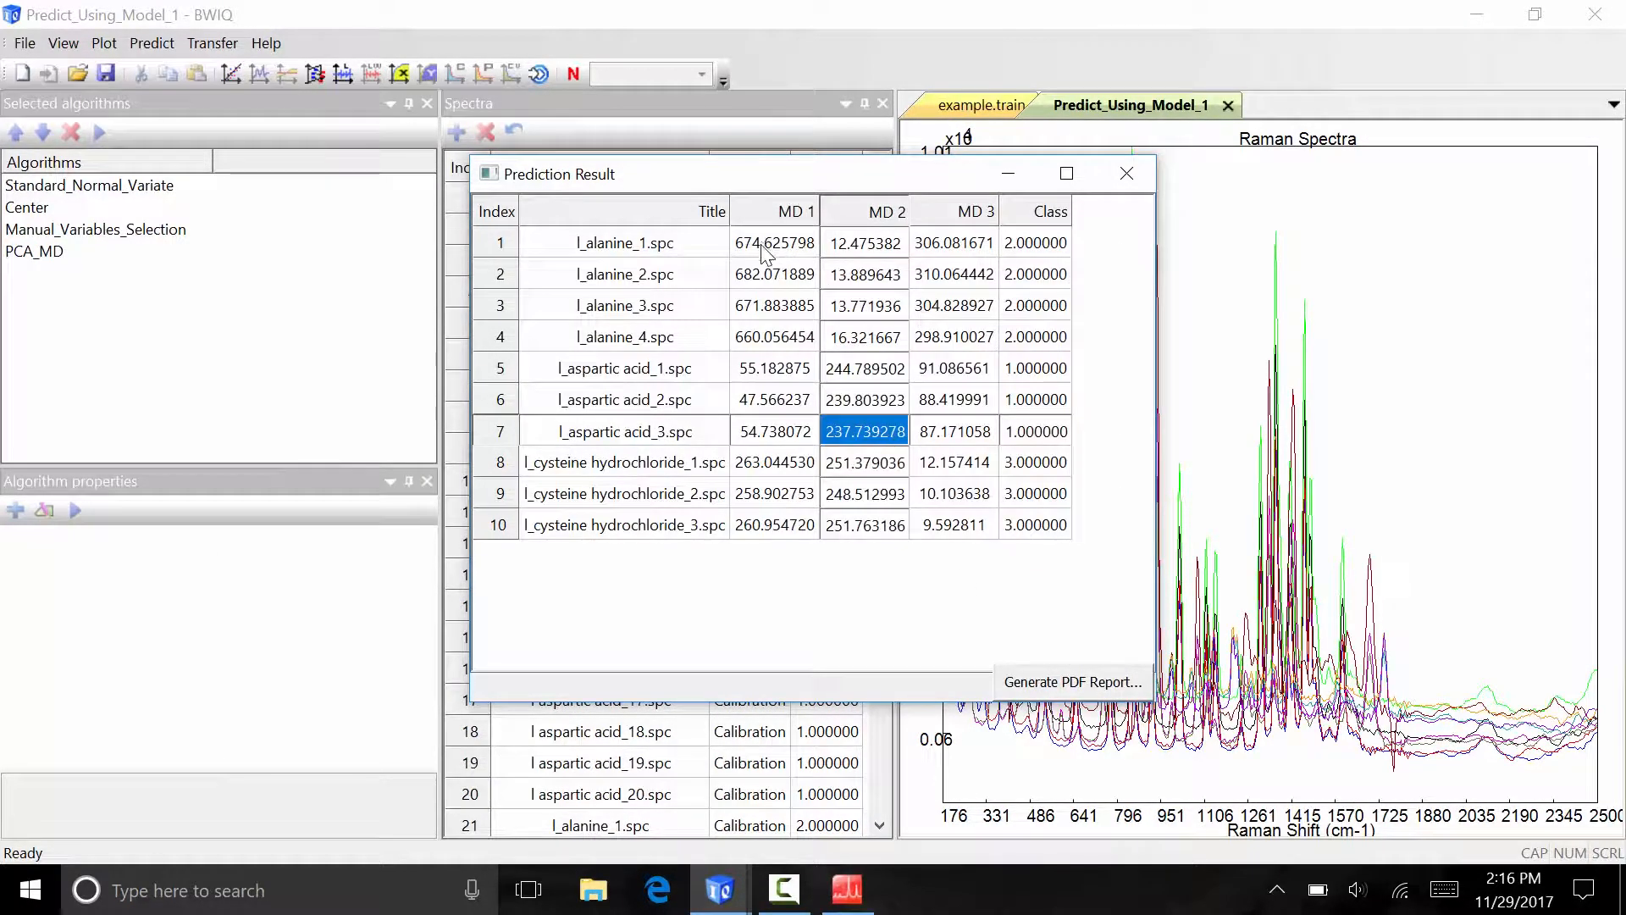
drag(764, 246, 1038, 251)
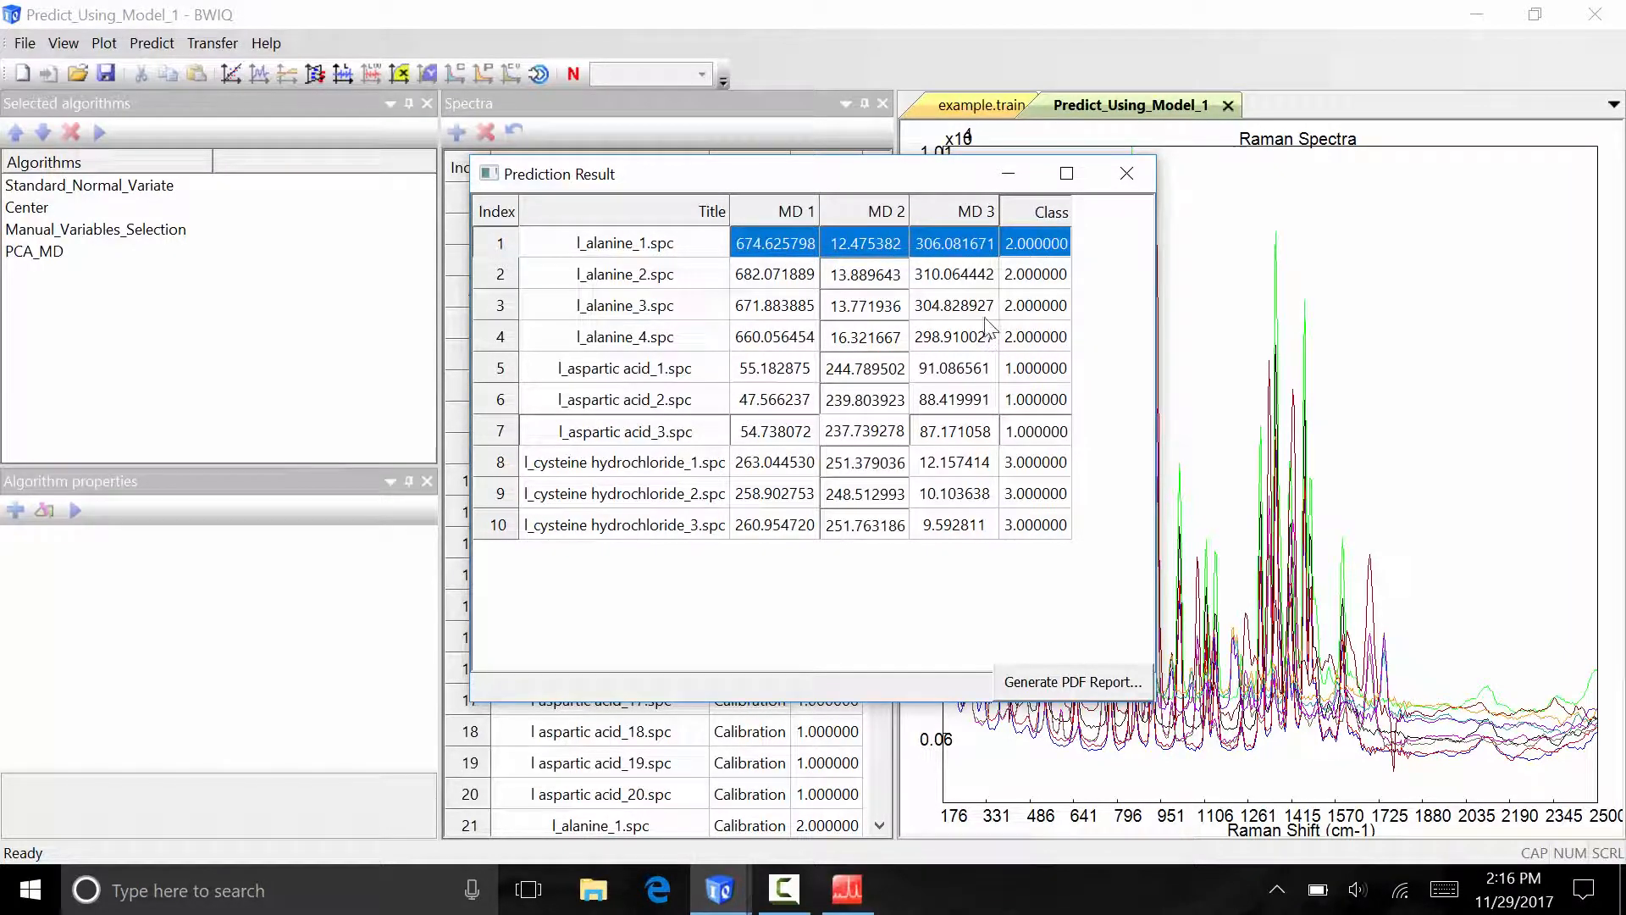
click(886, 242)
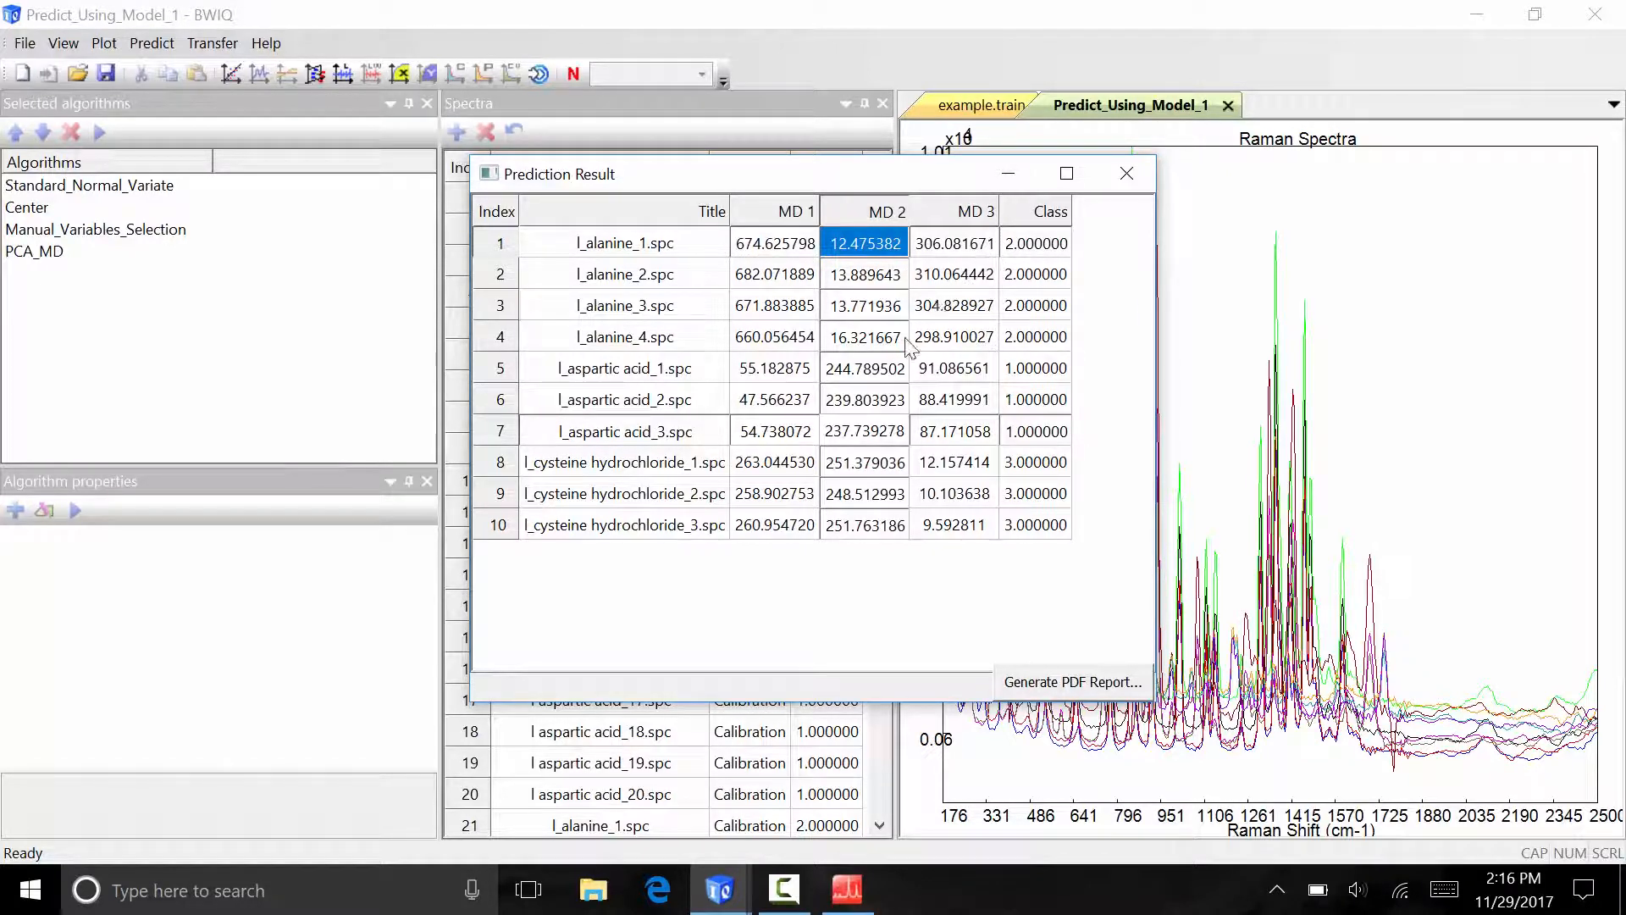
click(792, 373)
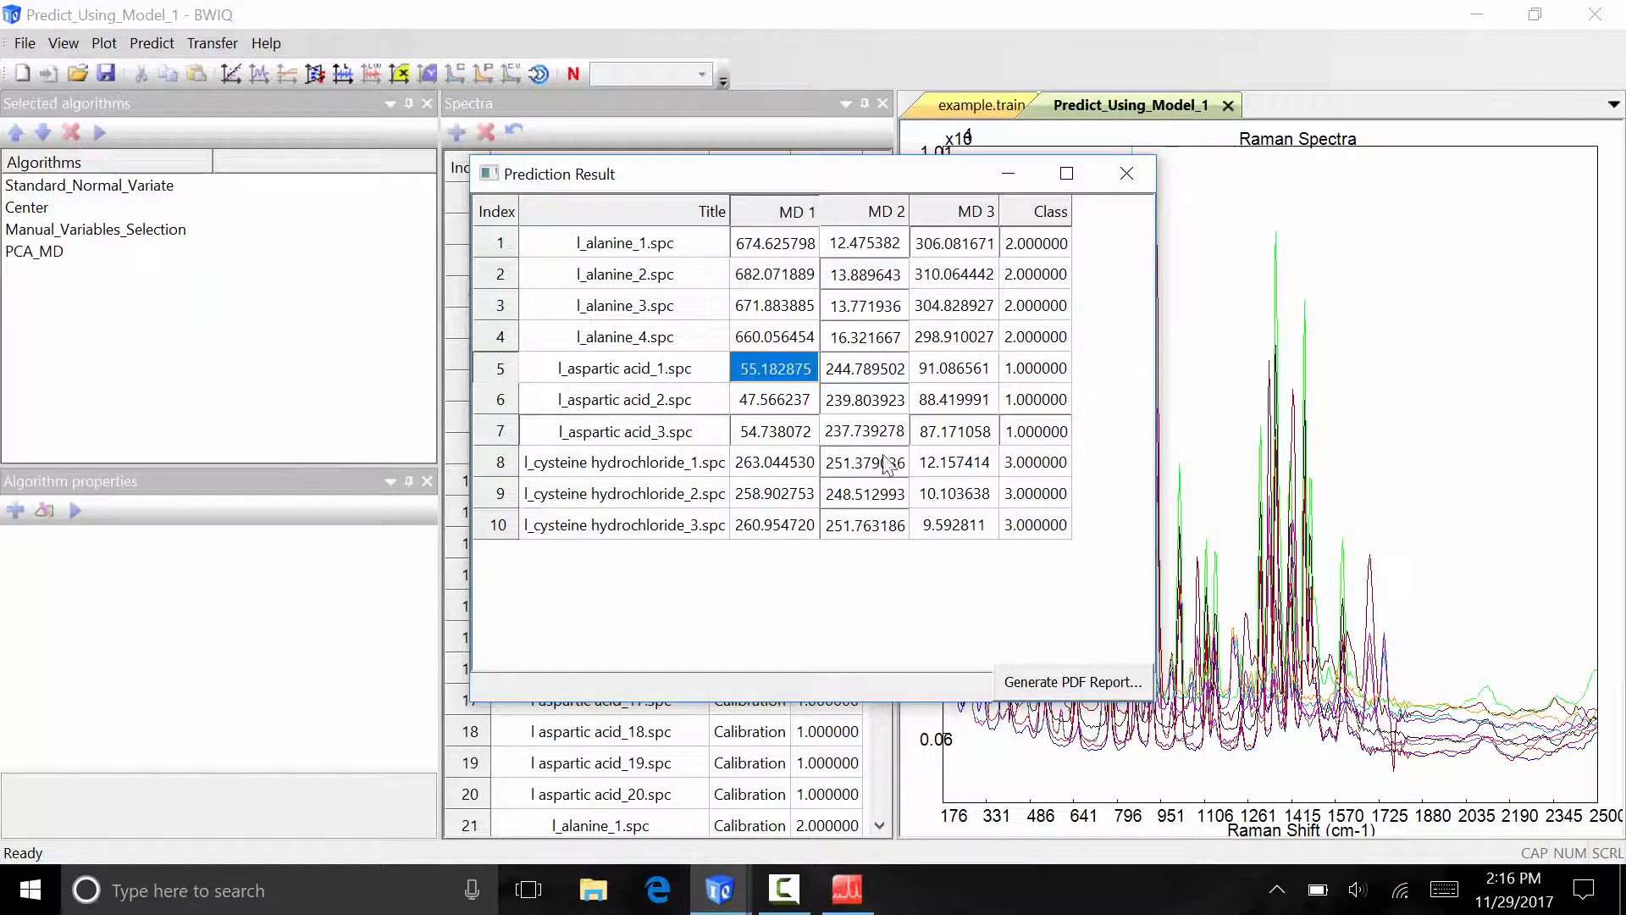
click(931, 468)
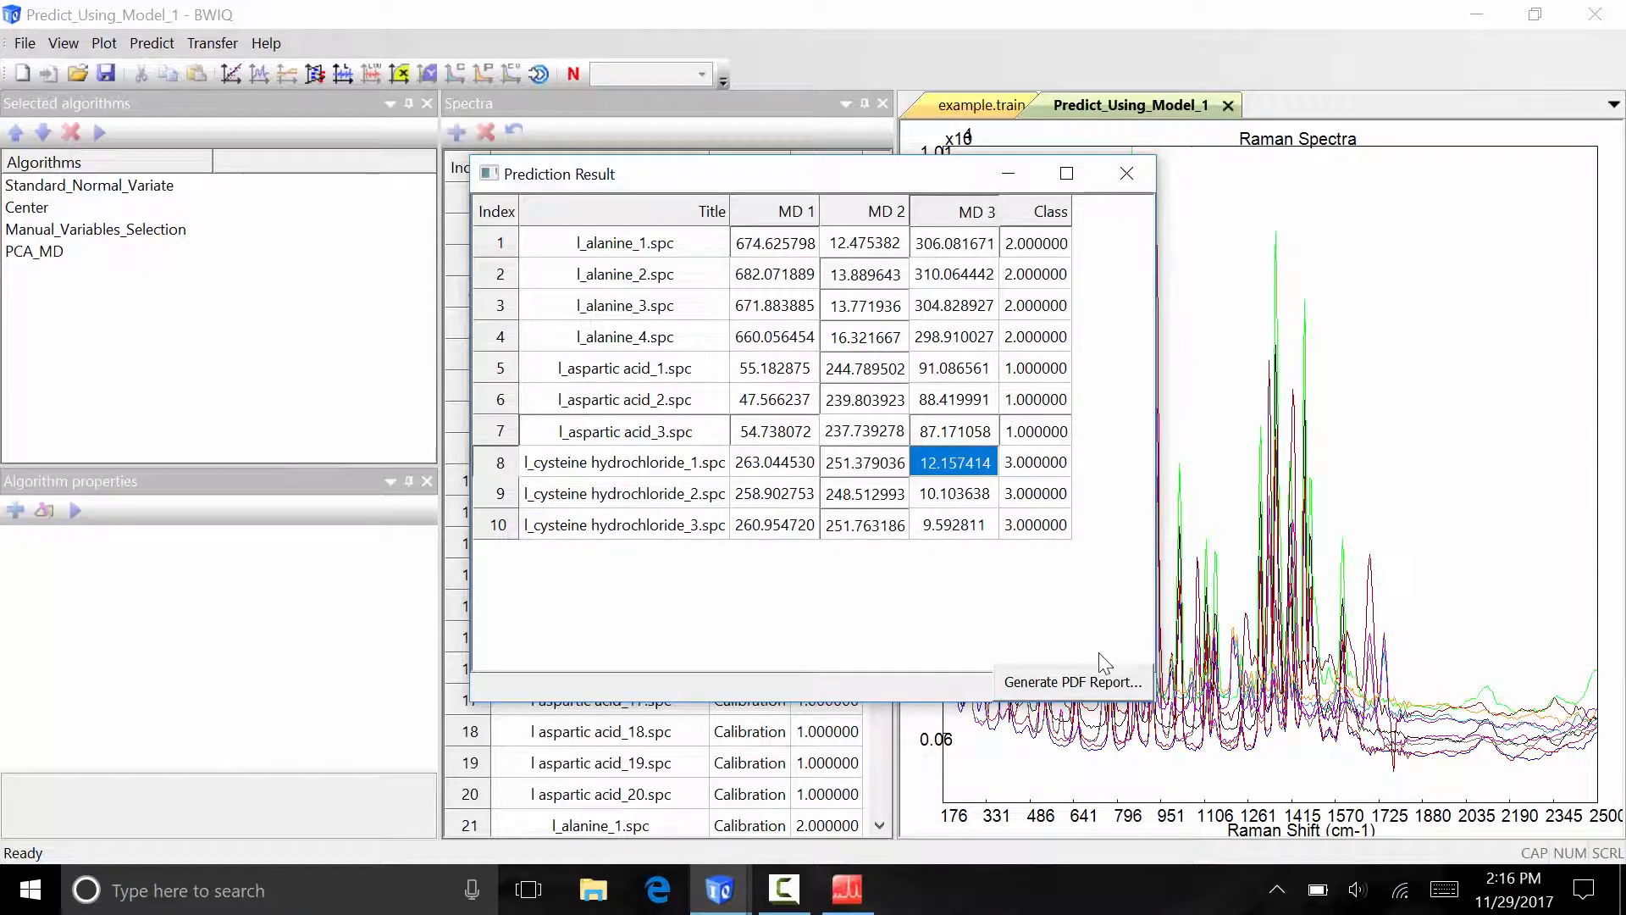
Generate a PDF report of the prediction results, save it over the existing example.pdf, and review its results table
click(1072, 682)
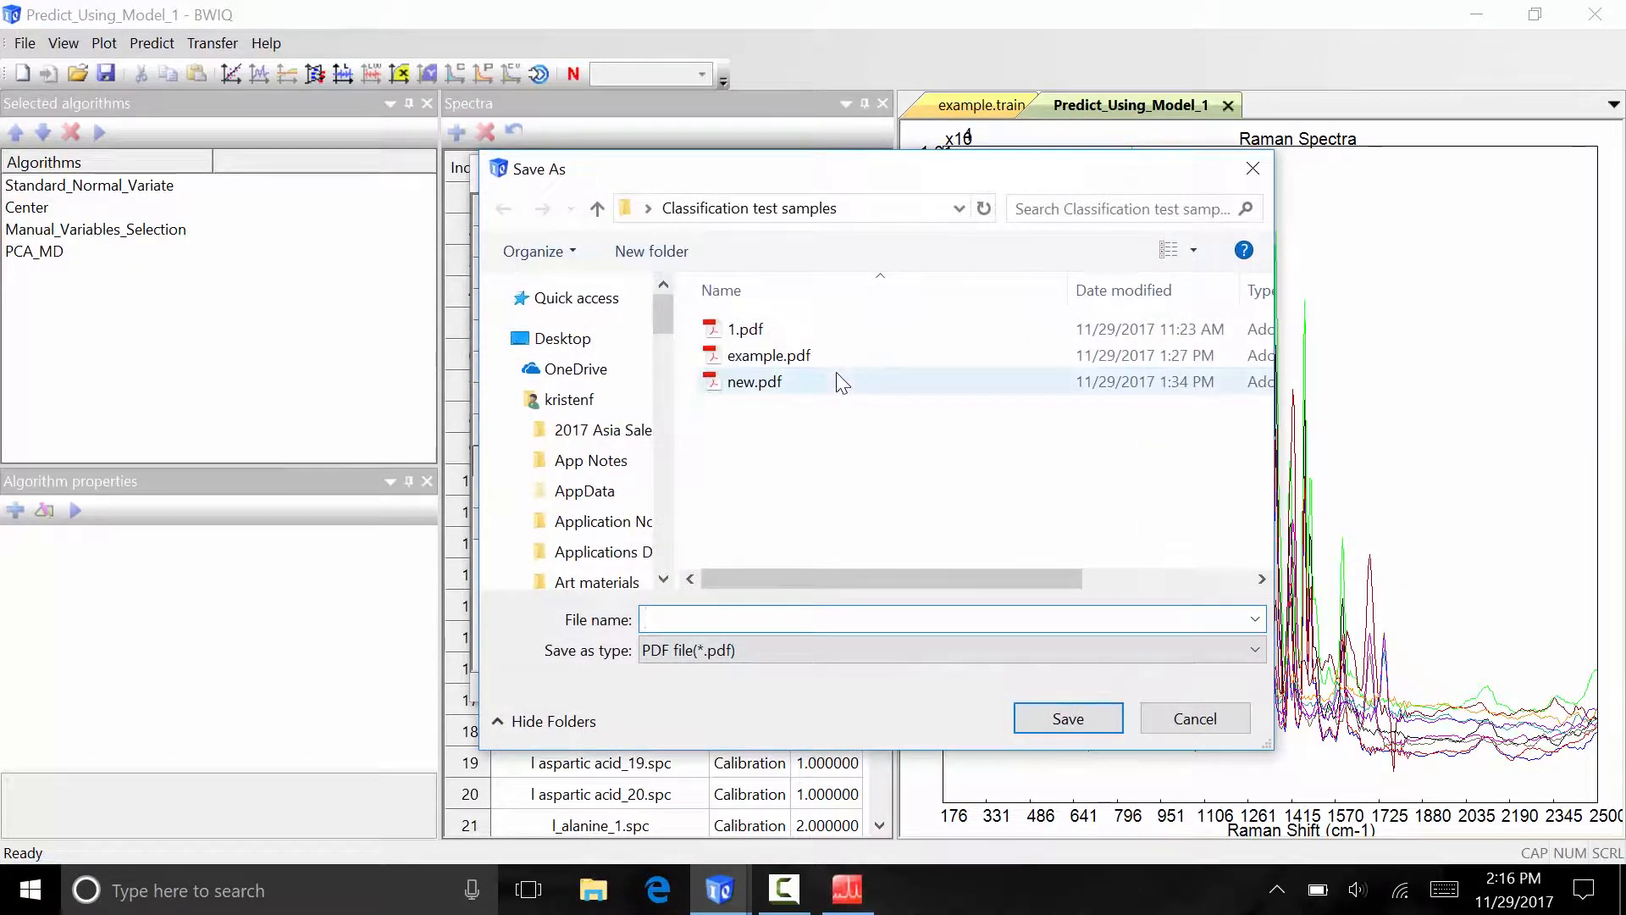
text(example)
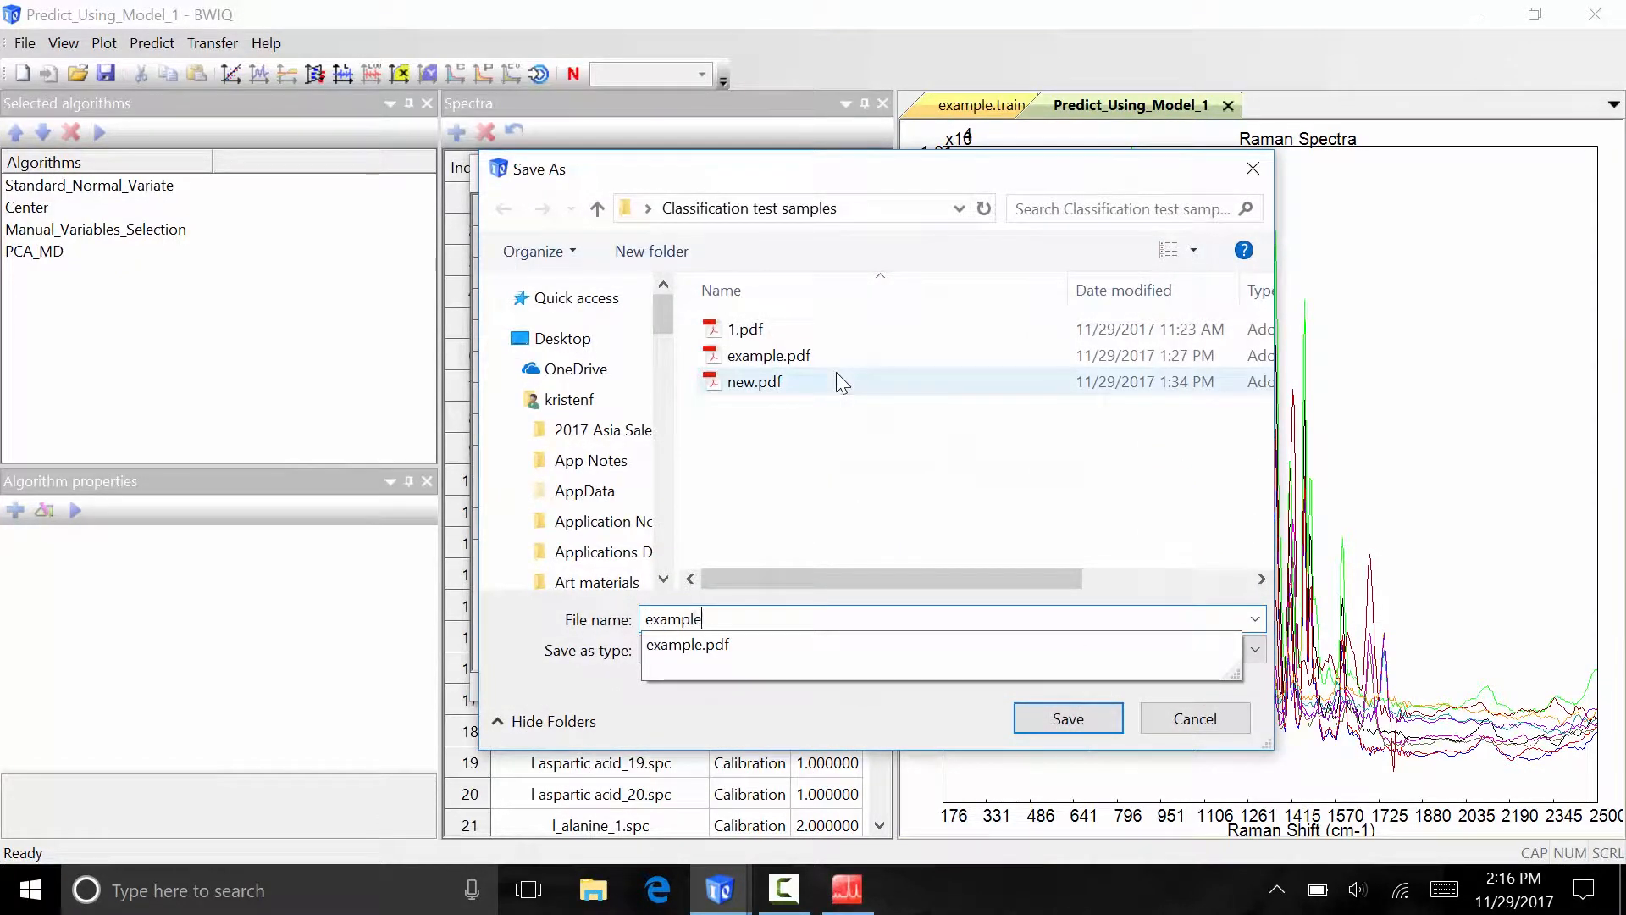
click(757, 644)
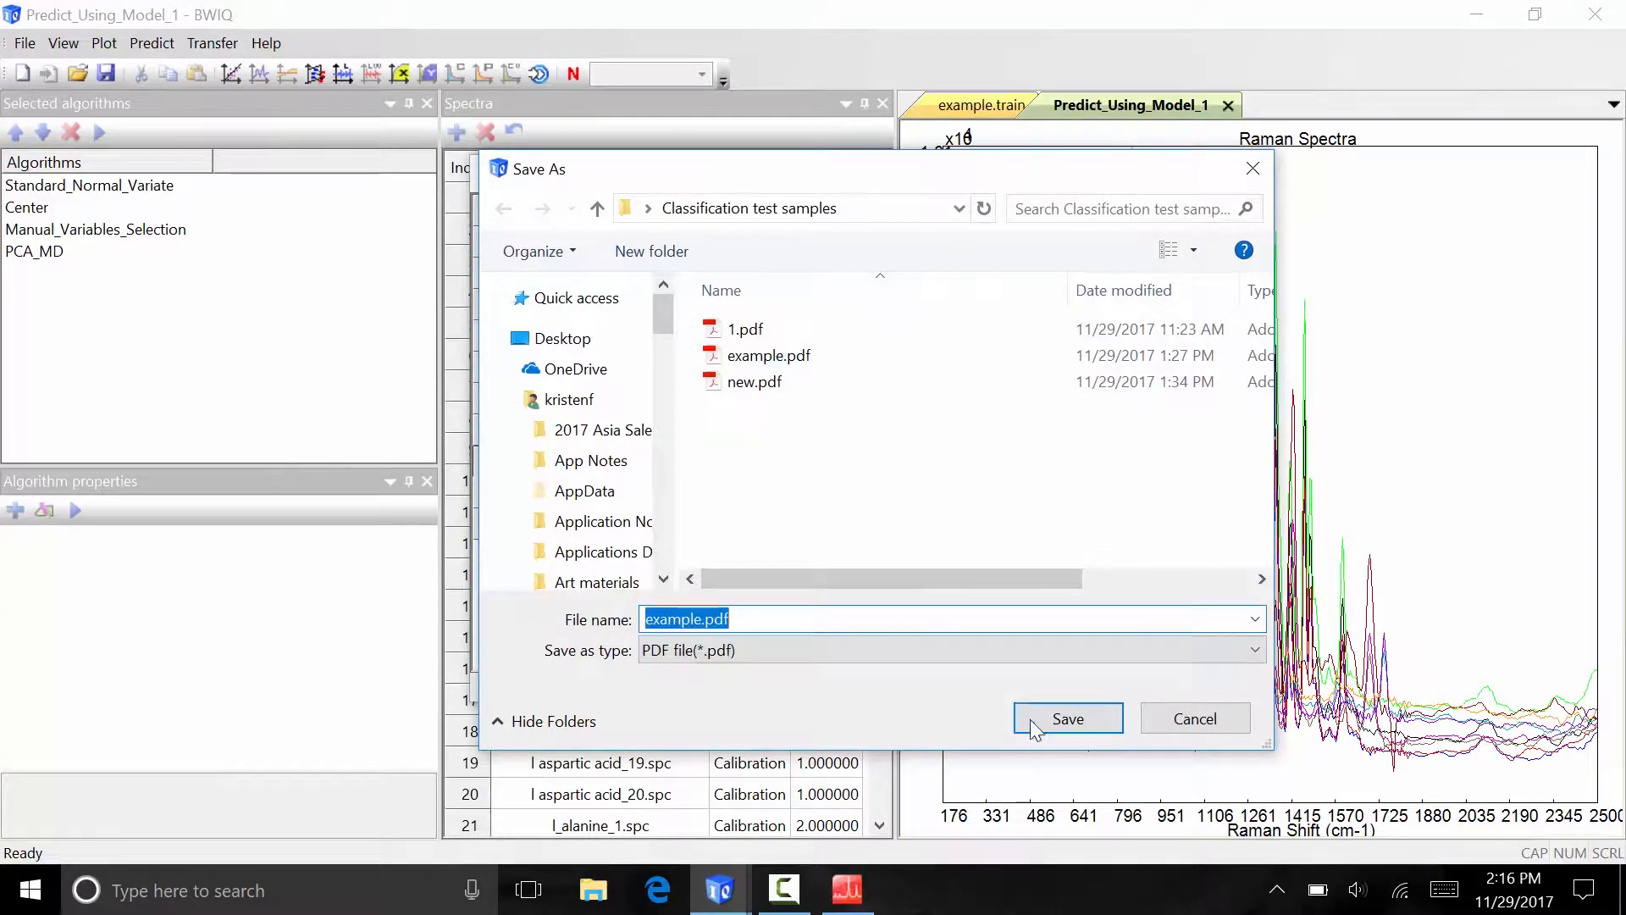
click(1055, 720)
click(882, 454)
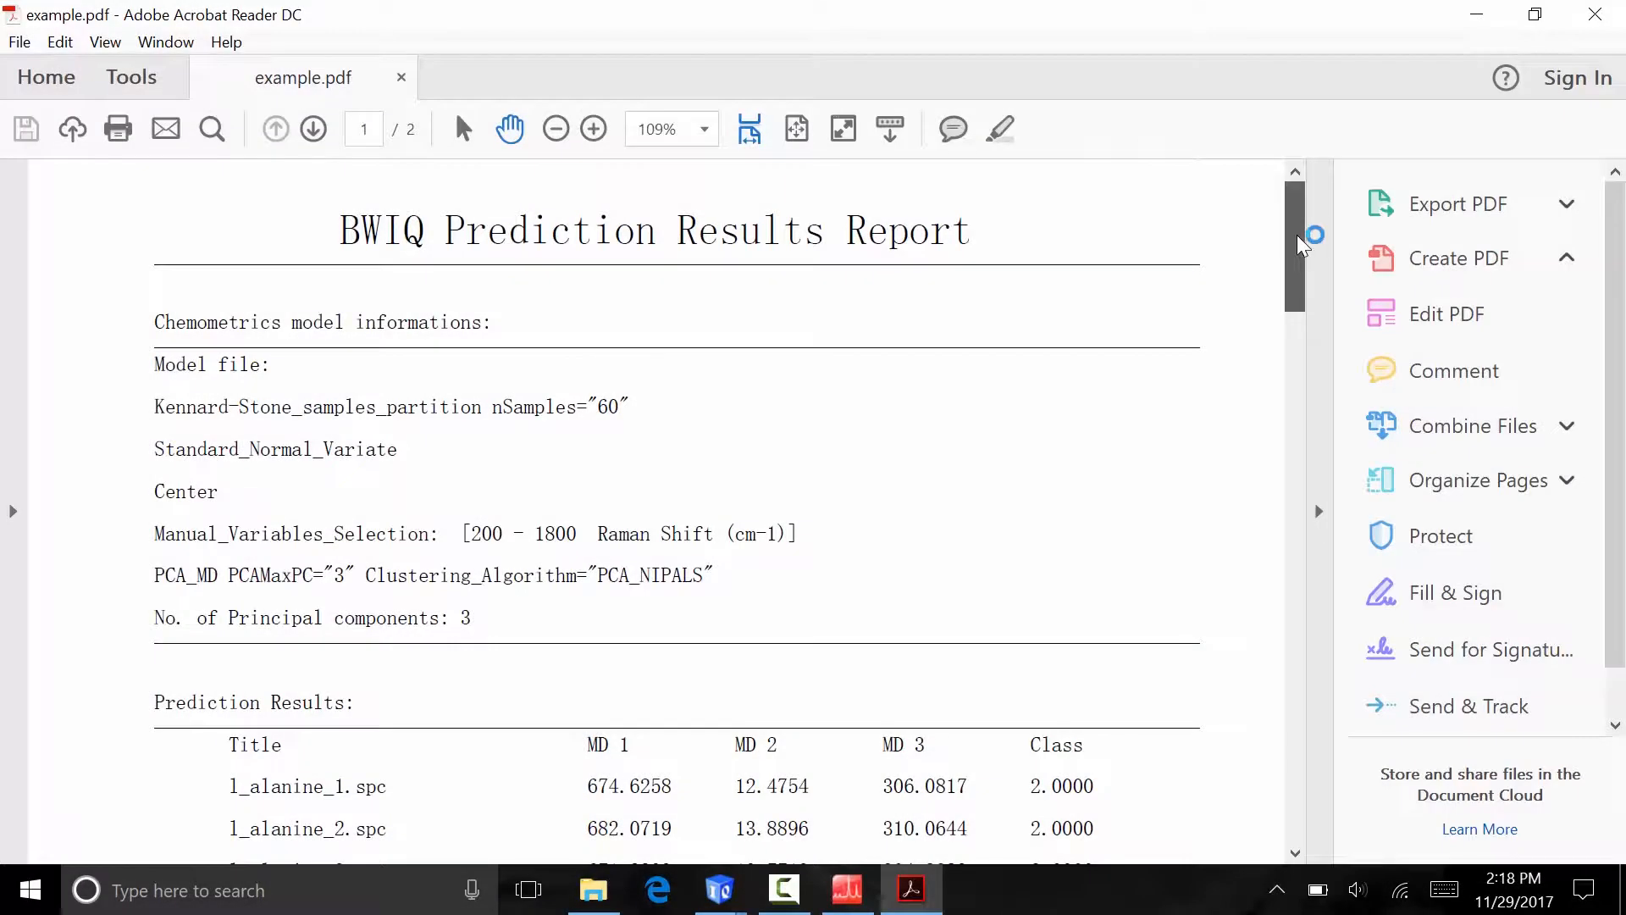
scroll(1302, 264, down, 3)
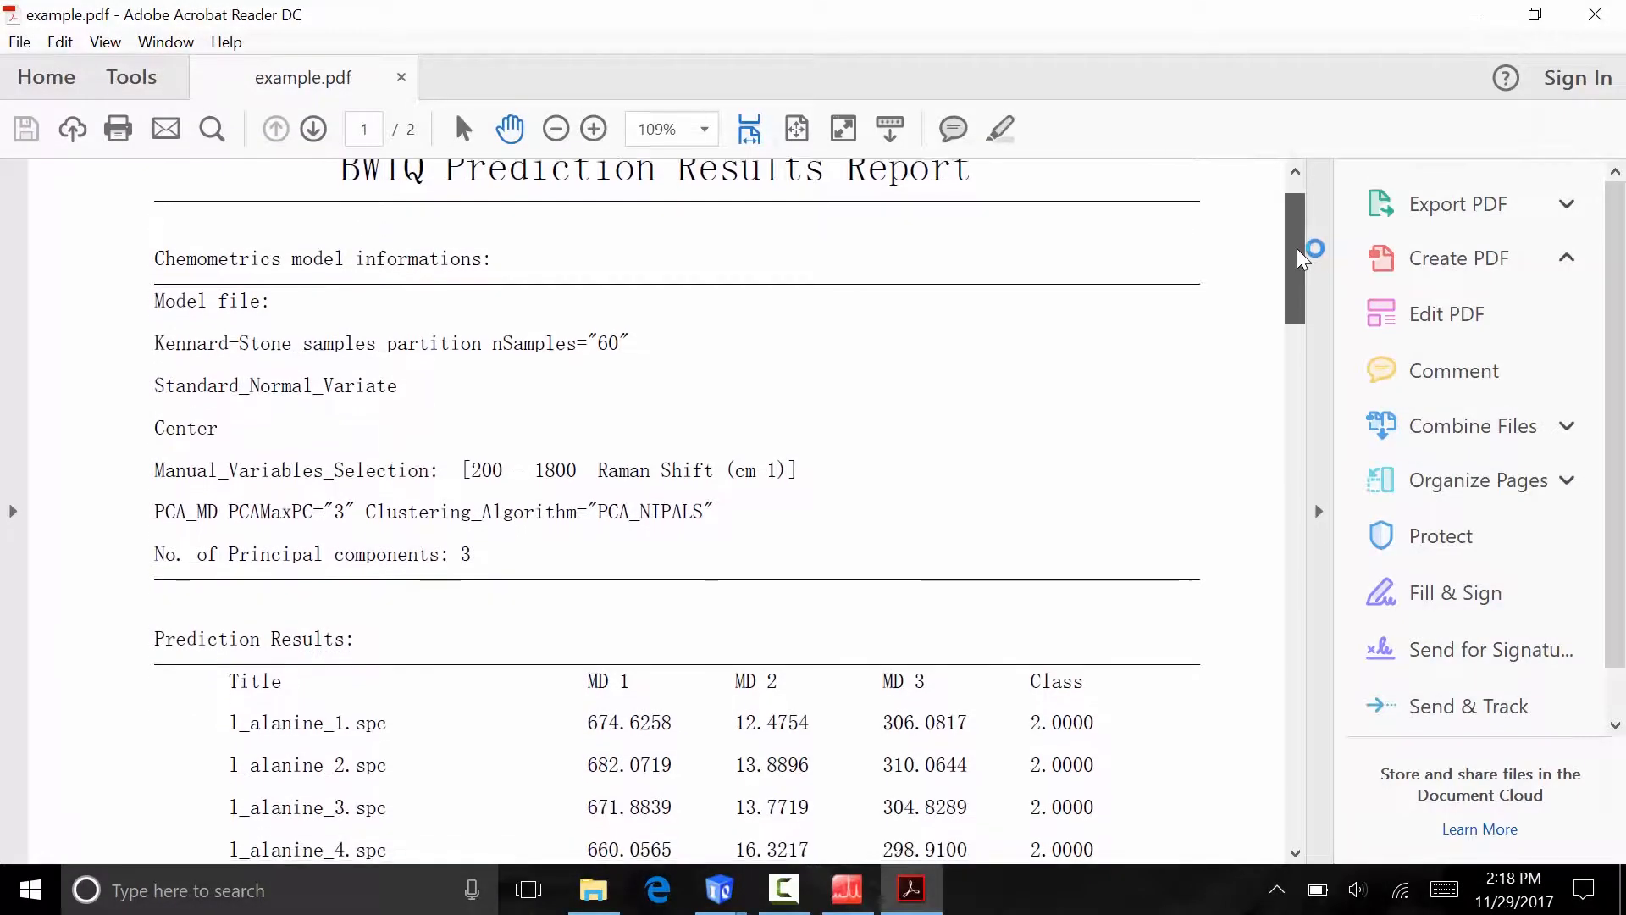
drag(1302, 264, 1301, 336)
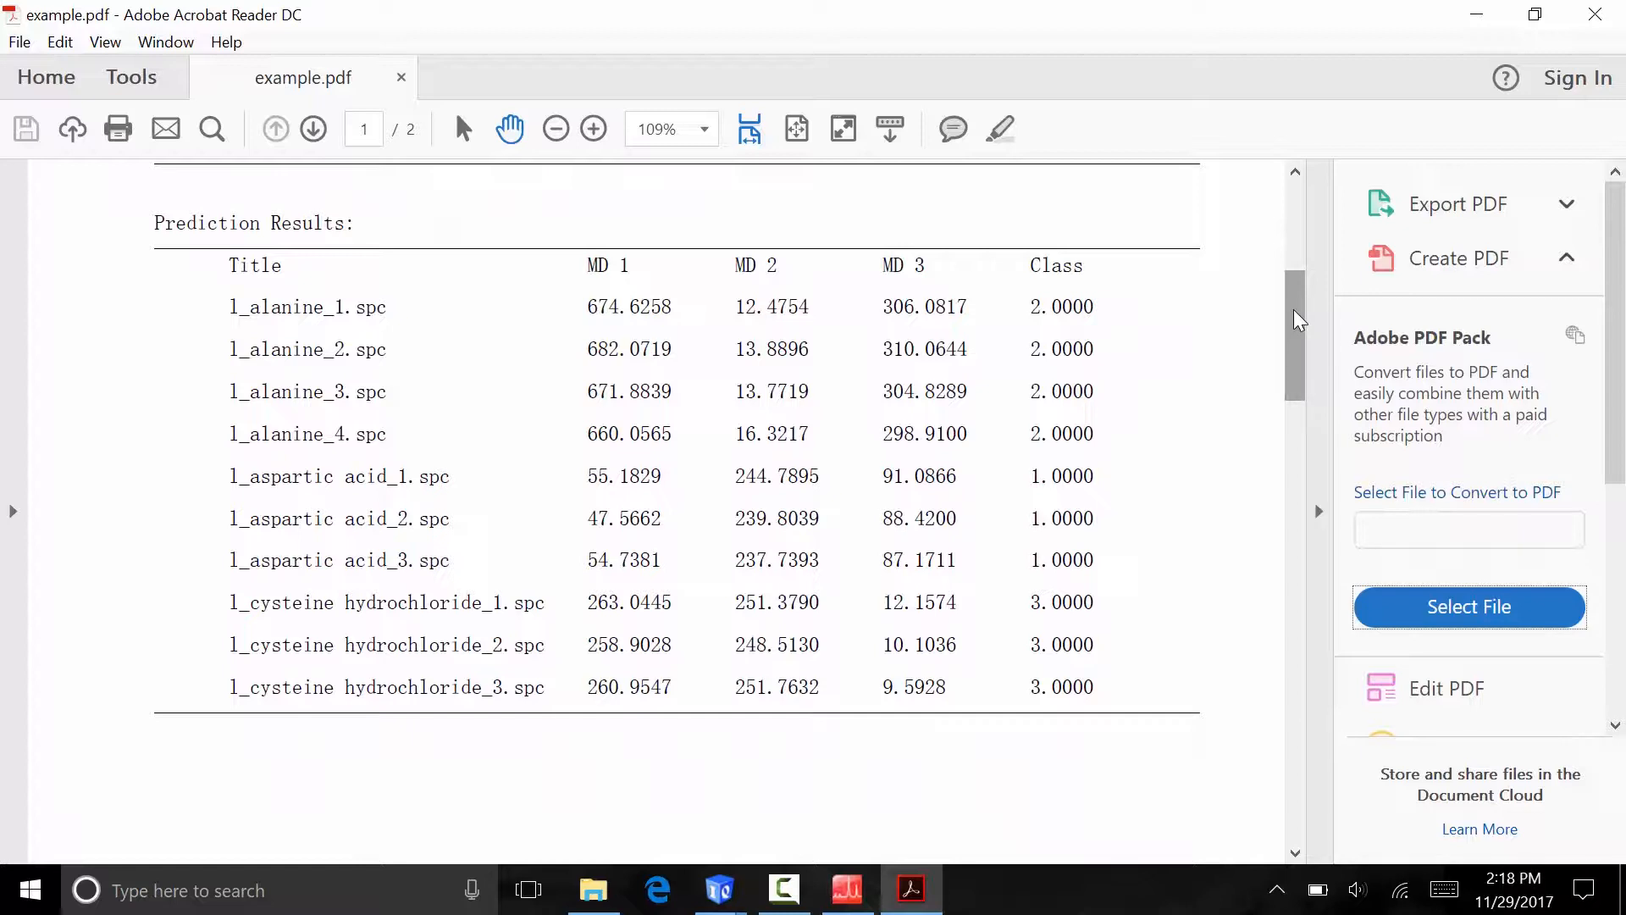